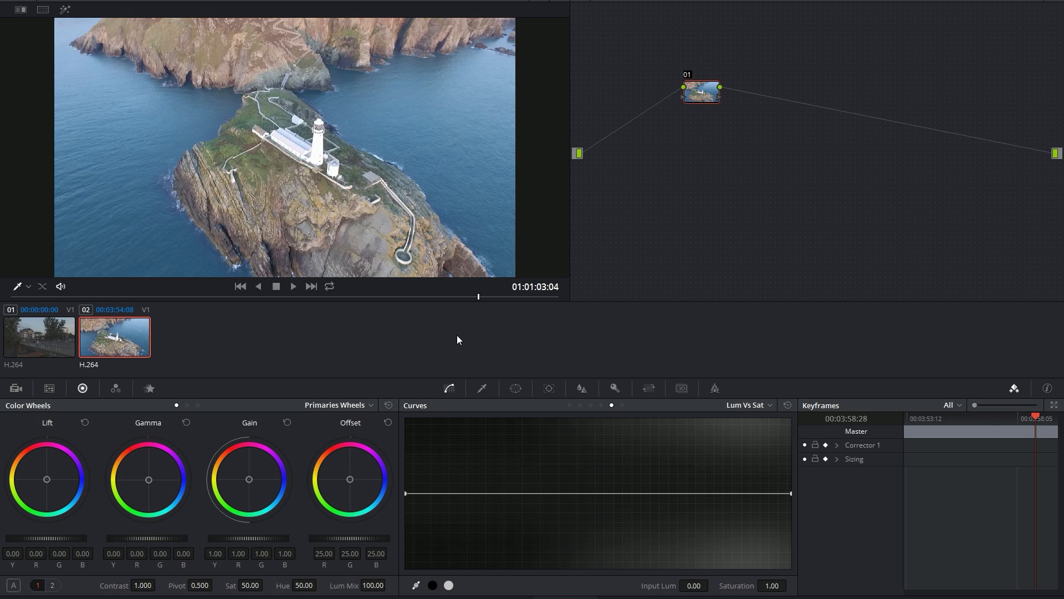
Step: Switch from the lighthouse clip to the first clip with the bridge and display the waveform scope
key(Up)
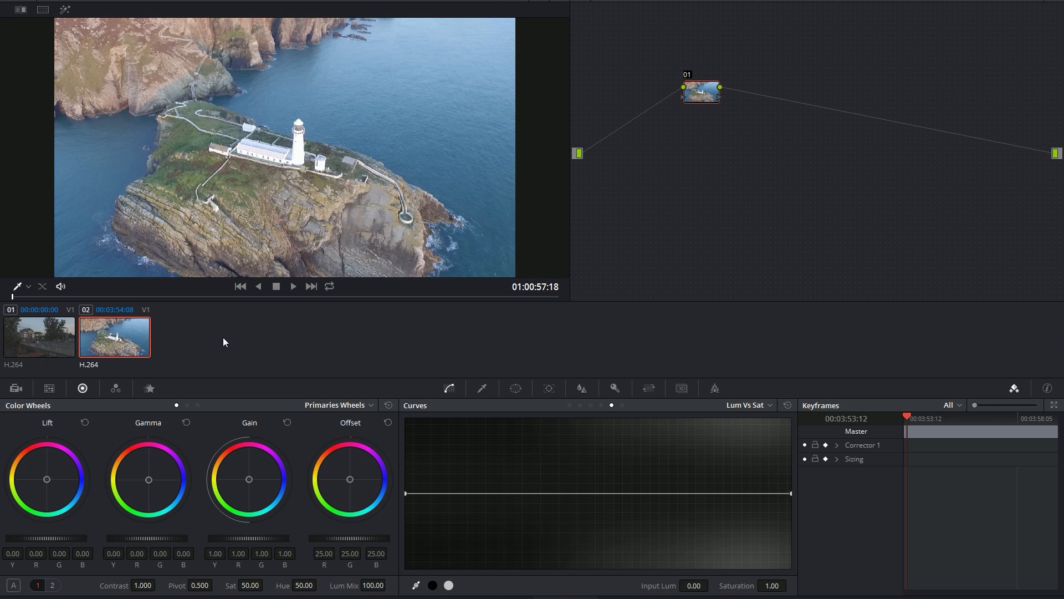
click(46, 339)
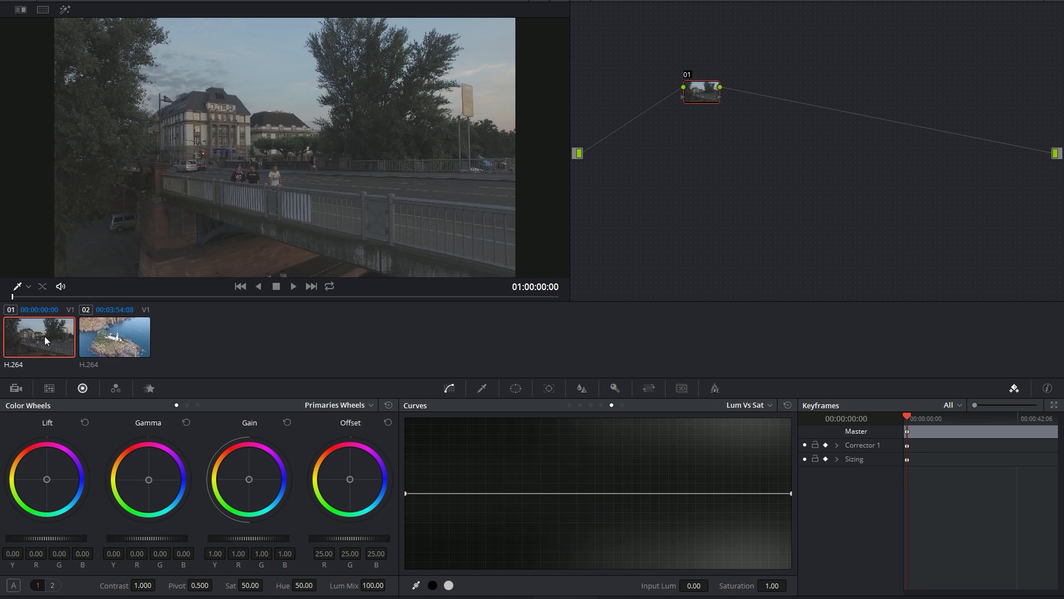
click(108, 339)
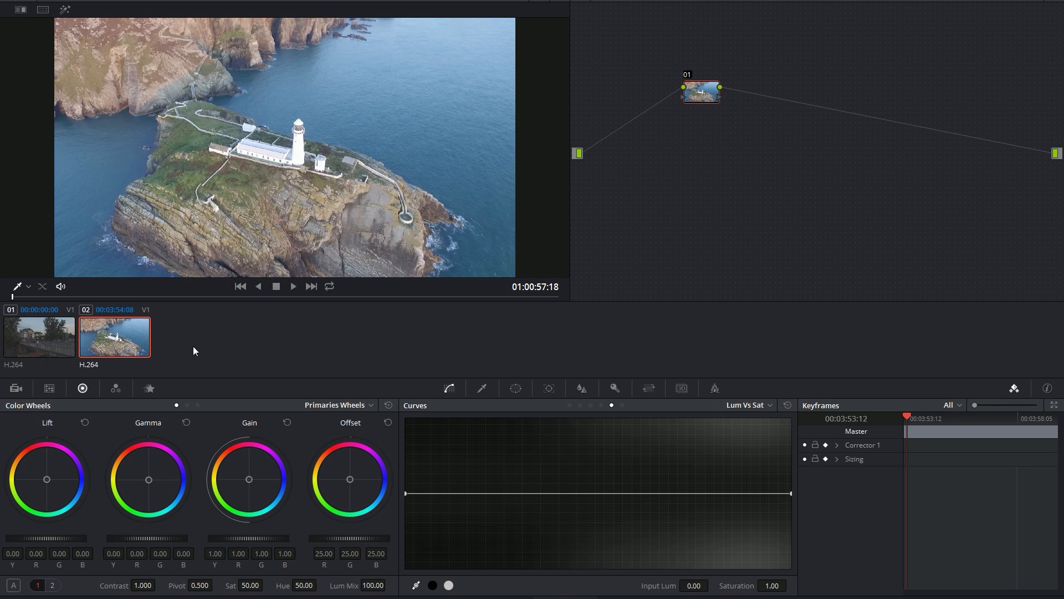
key(Up)
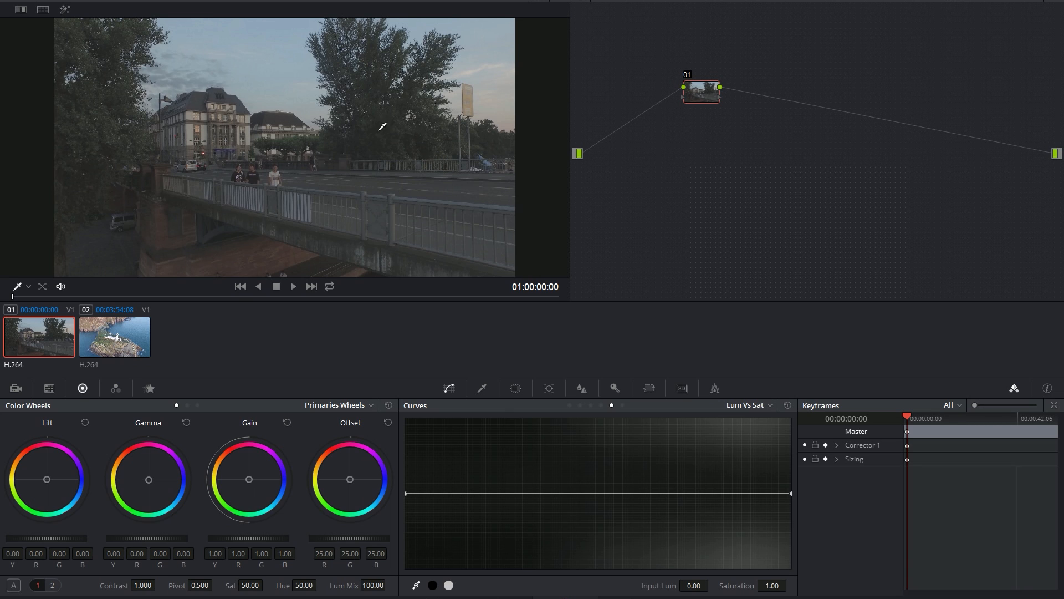
key(ctrl+shift+w)
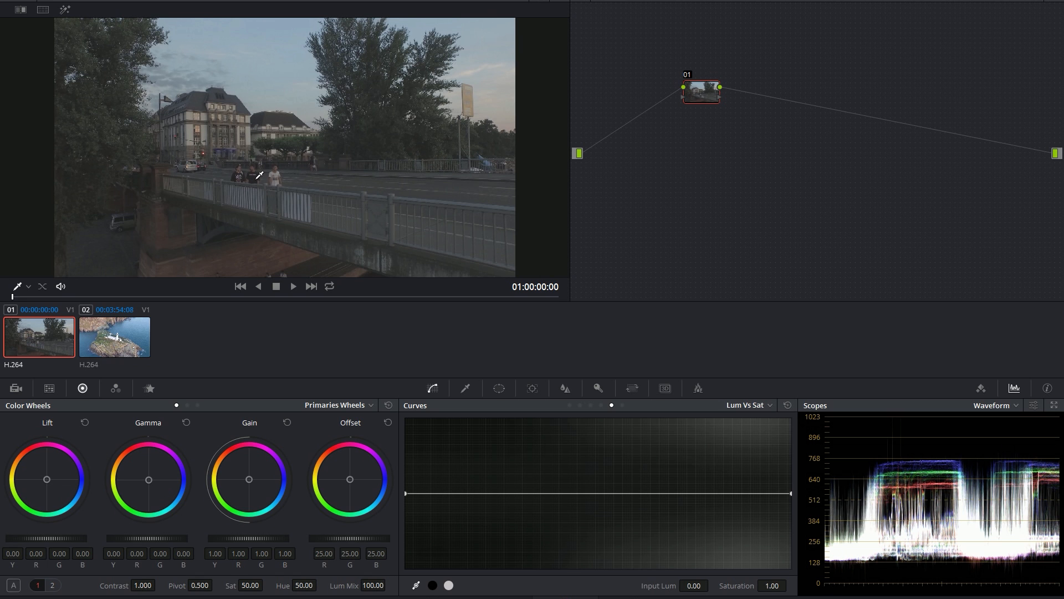
Step: Examine the pedestrians and the dark areas beneath the bridge in the ungraded first clip up close
scroll(199, 149, up, 1)
scroll(199, 148, up, 7)
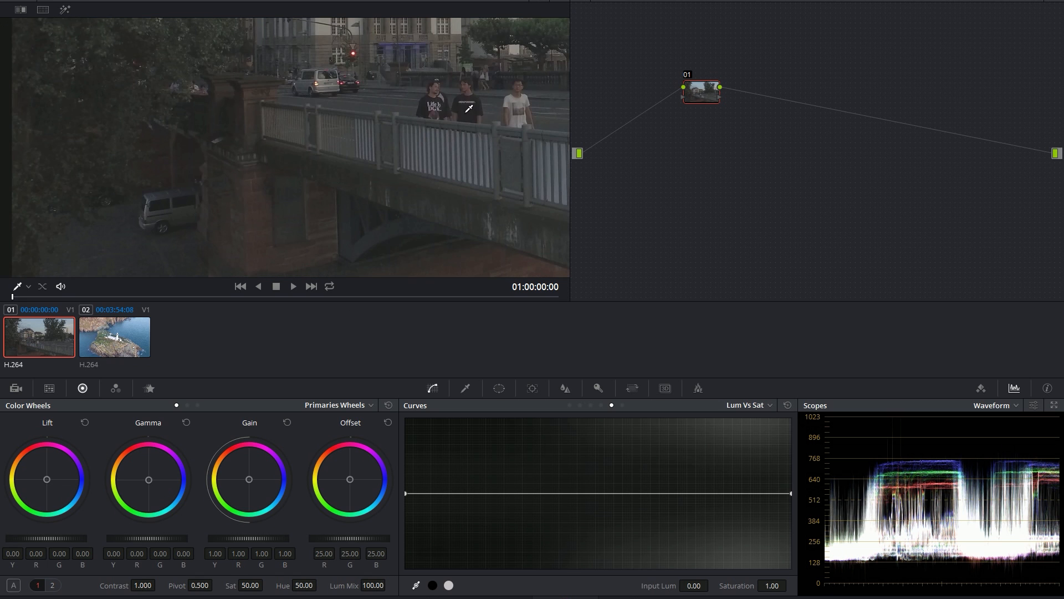
drag(233, 176, 374, 126)
drag(404, 190, 262, 151)
scroll(388, 187, down, 3)
scroll(349, 190, down, 4)
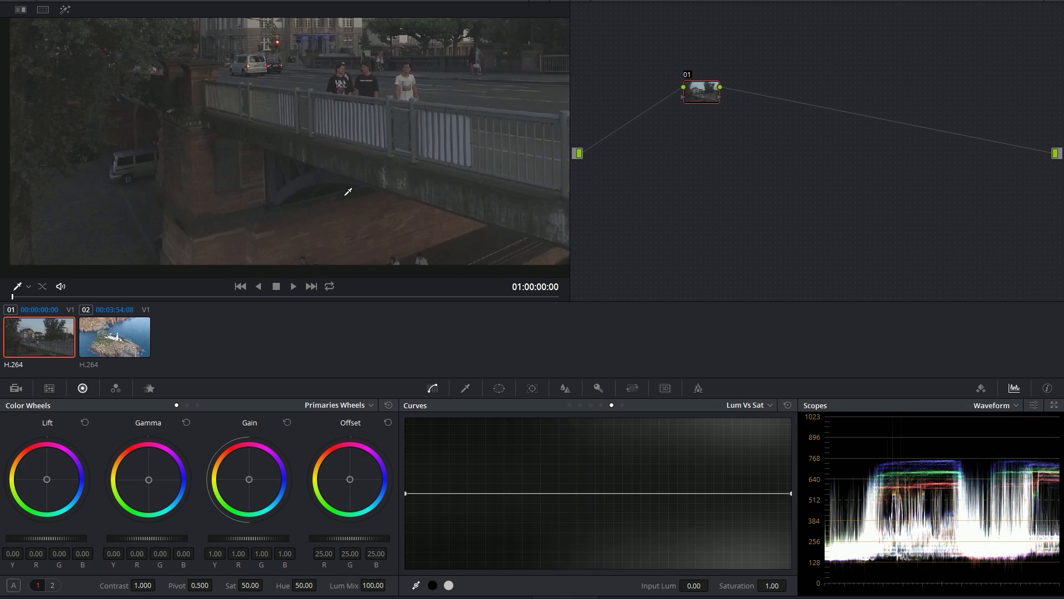
scroll(399, 140, down, 3)
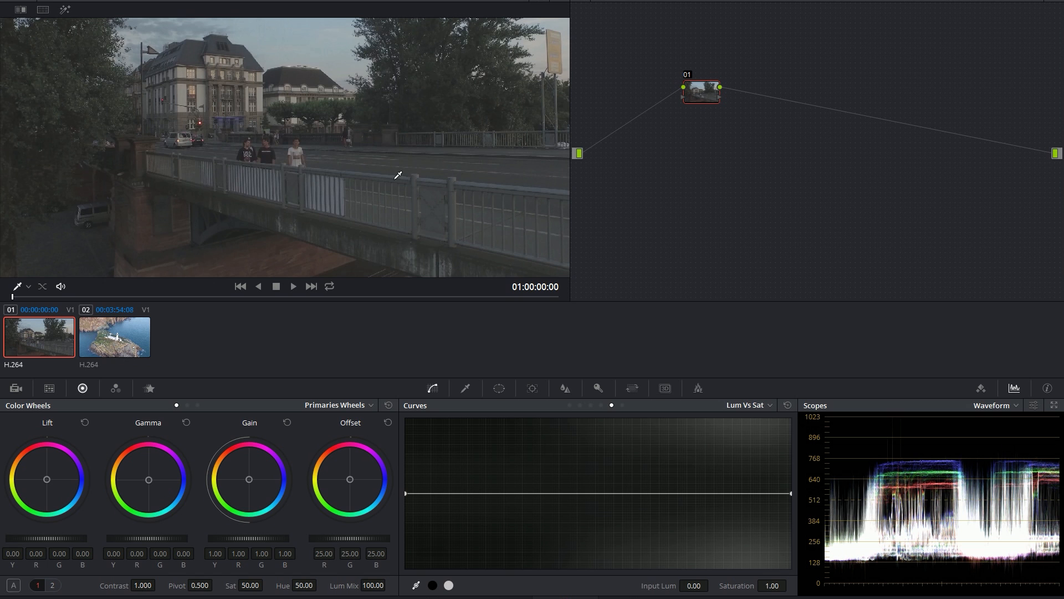
scroll(407, 168, down, 1)
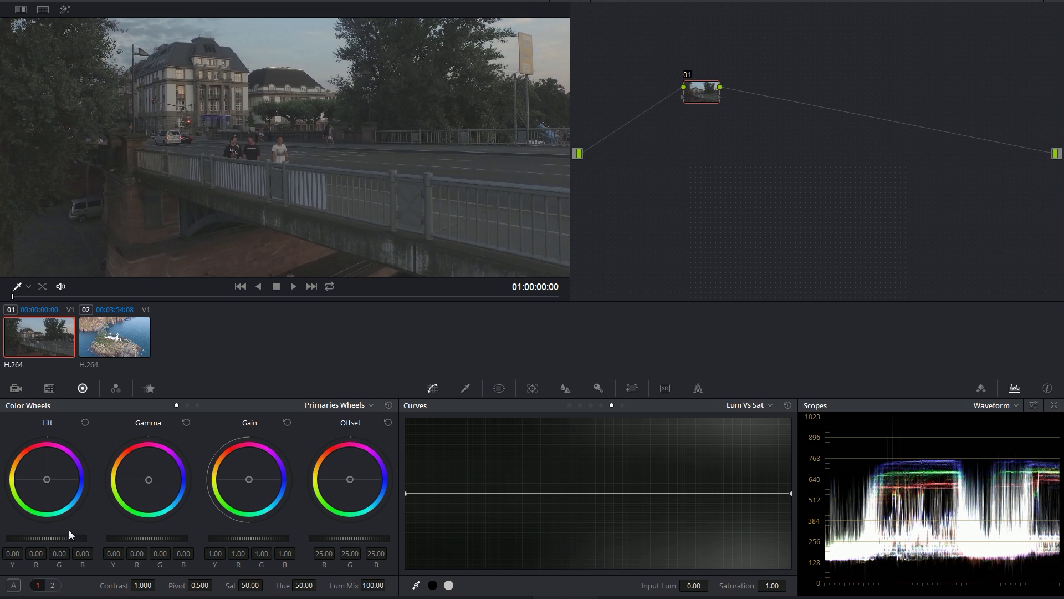
Step: Lower the first clip's master Lift to -0.06 so the shadows sit just above the waveform's zero line
drag(25, 535, 59, 539)
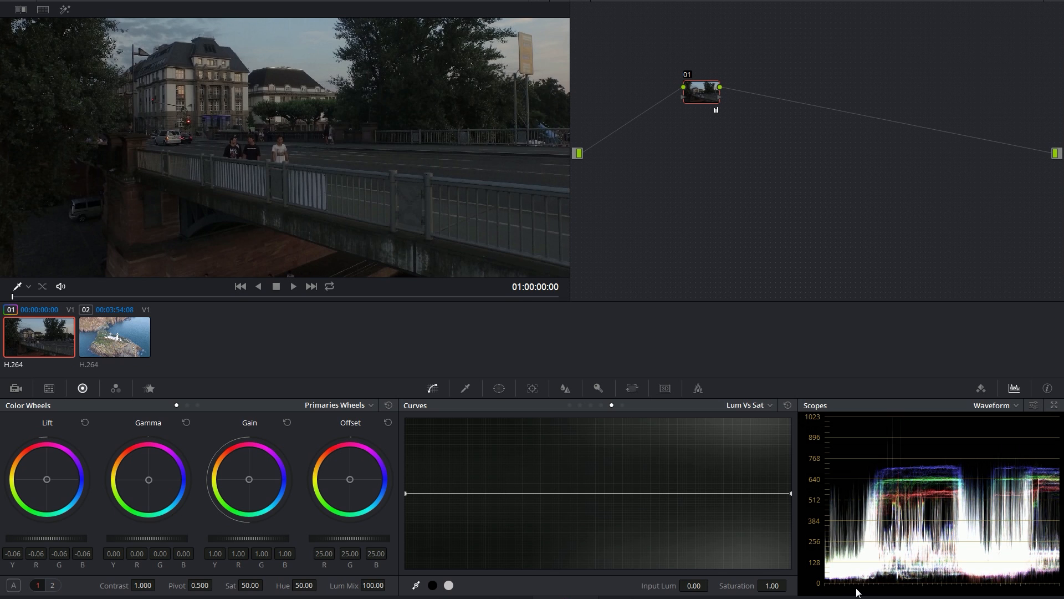
drag(65, 539, 65, 539)
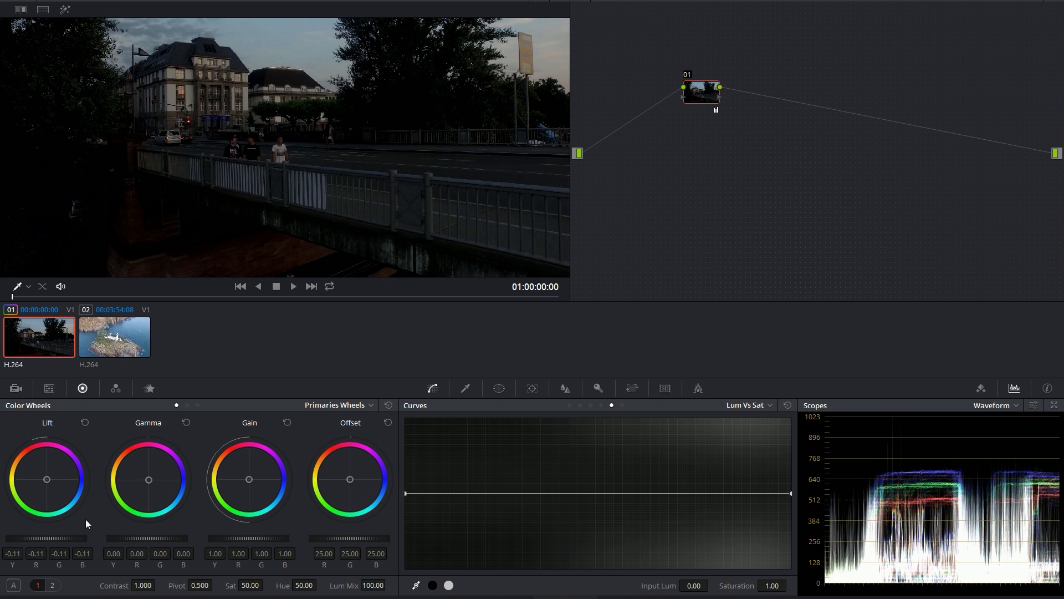
key(ctrl+z)
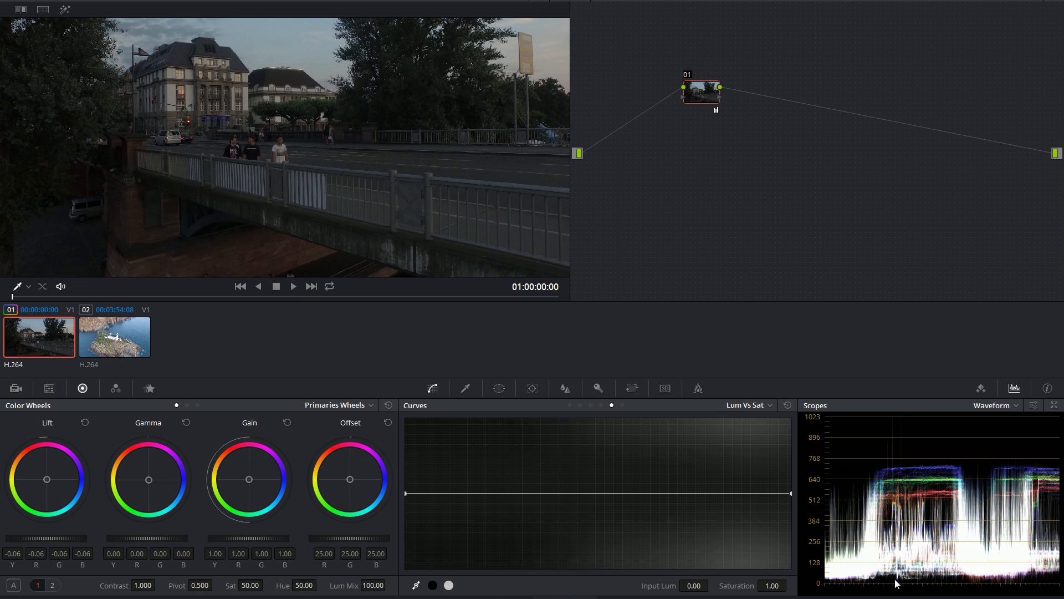
drag(73, 537, 71, 538)
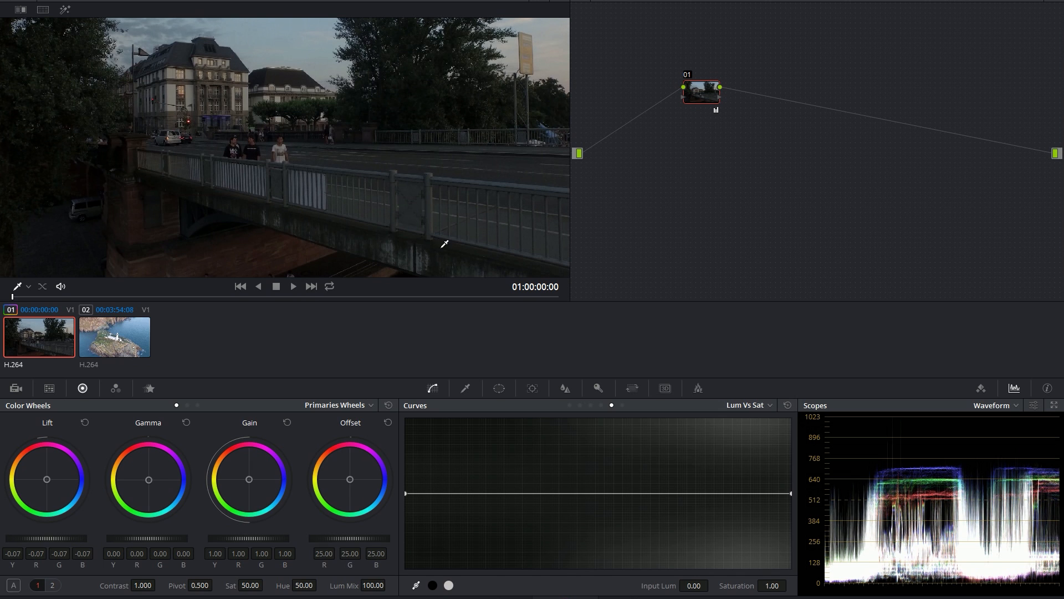
drag(66, 538, 69, 538)
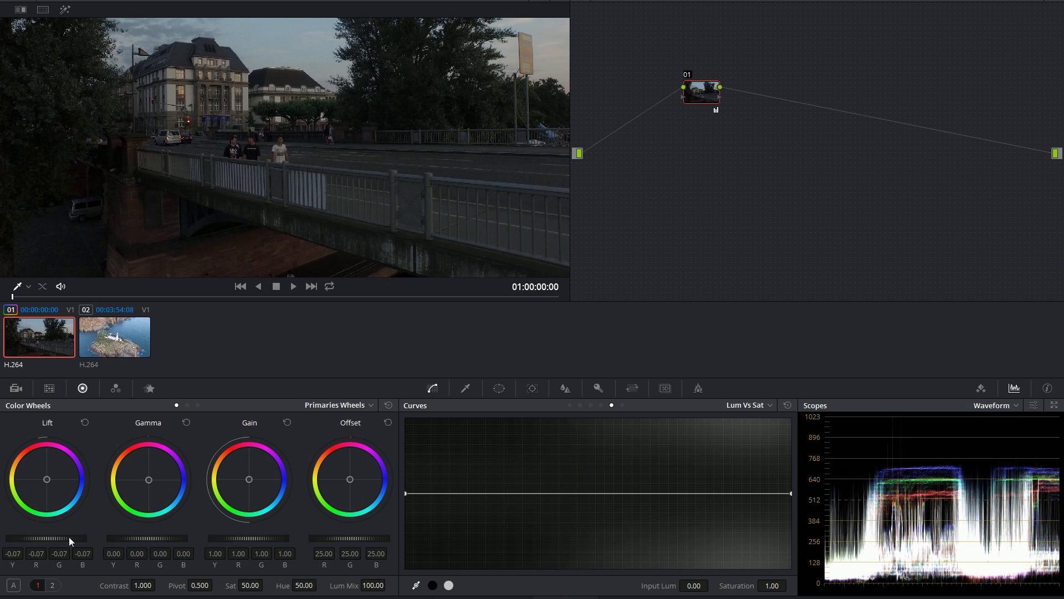
Step: Show Waveform, Parade, Vectorscope and Histogram together in the floating Scopes window and place it over the viewer
scroll(326, 154, down, 2)
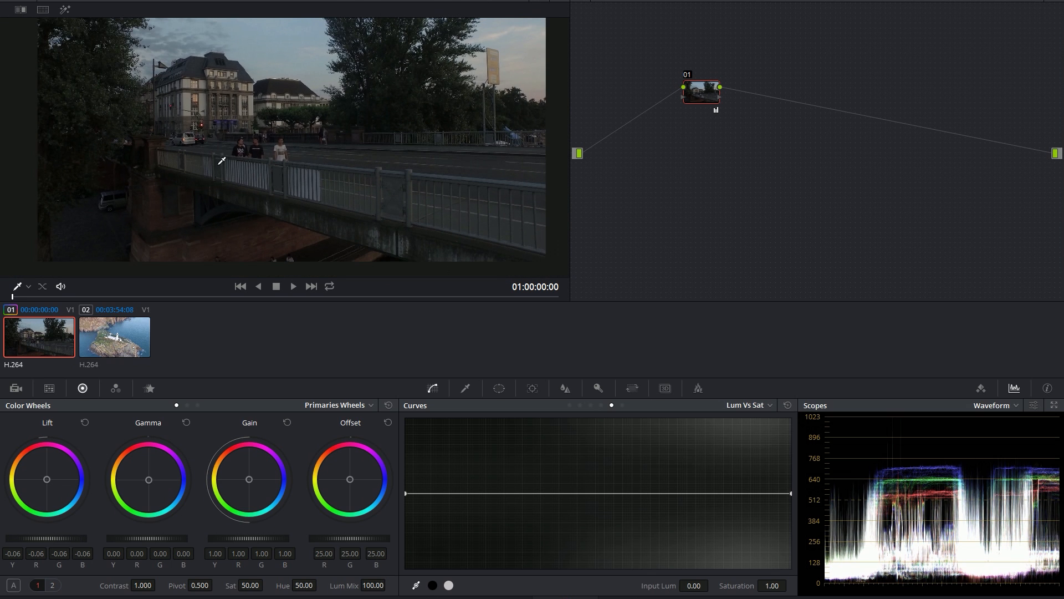
mouse_move(364, 145)
mouse_down()
mouse_move(359, 165)
mouse_move(365, 154)
mouse_up()
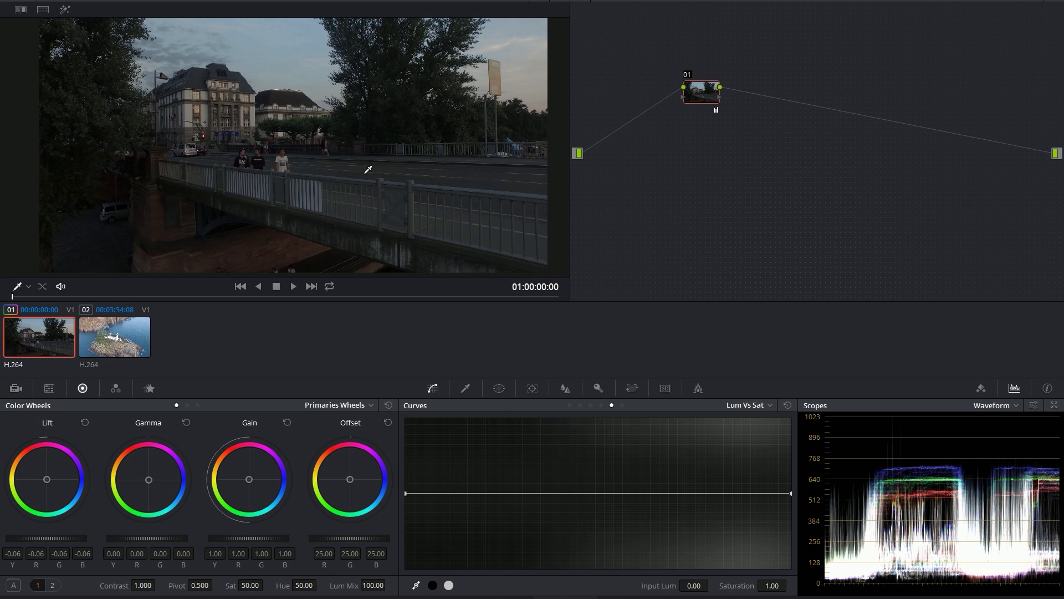
drag(382, 150, 384, 150)
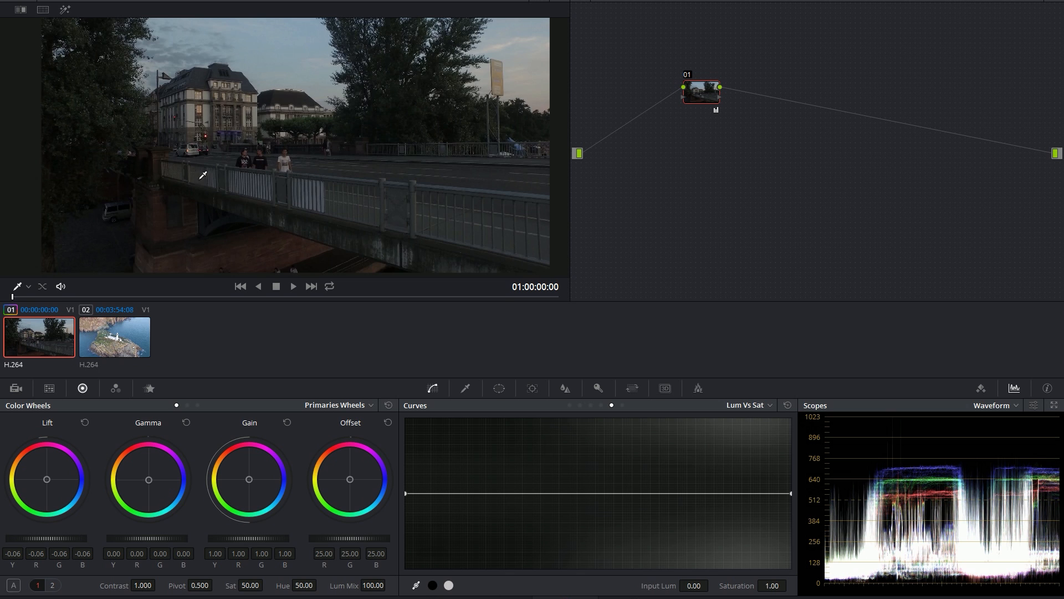
scroll(207, 174, up, 4)
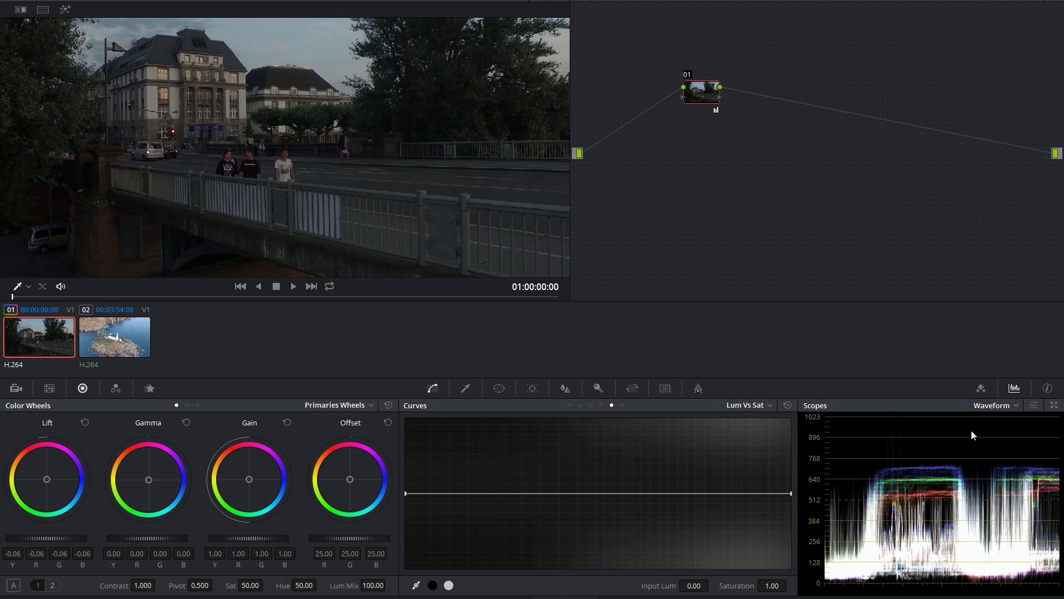
click(1055, 408)
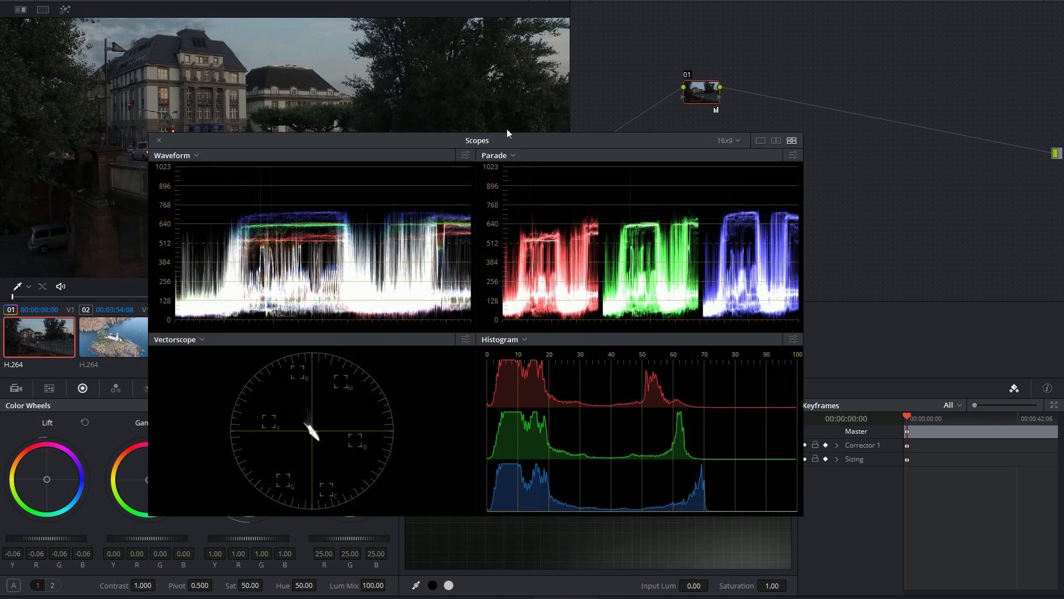
drag(484, 139, 560, 69)
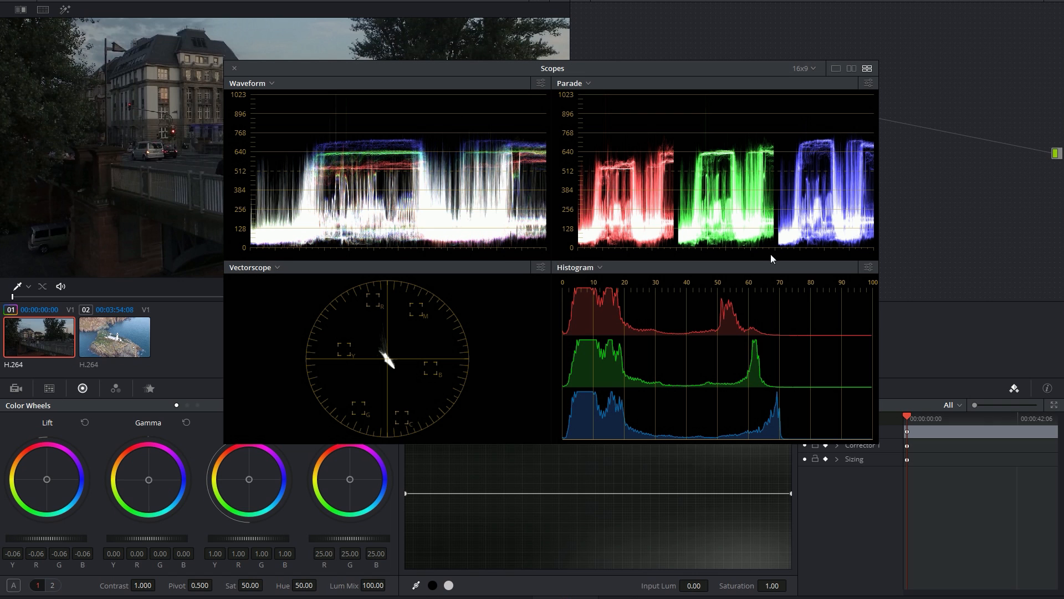
Step: Try shifting the Lift color balance toward blue, undo it, and return to the docked waveform scope
drag(51, 484, 75, 502)
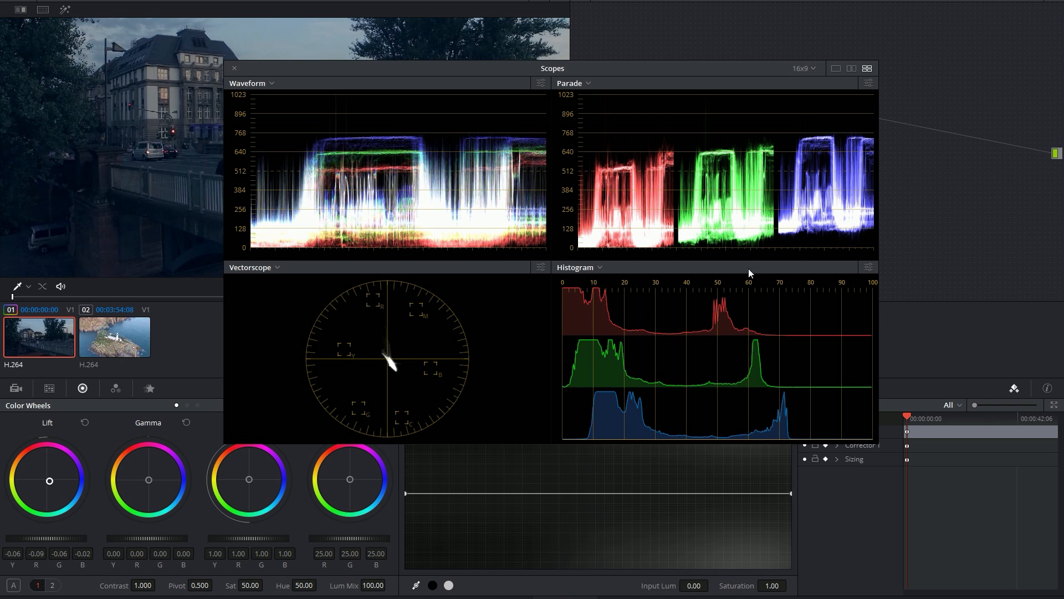
key(ctrl+z)
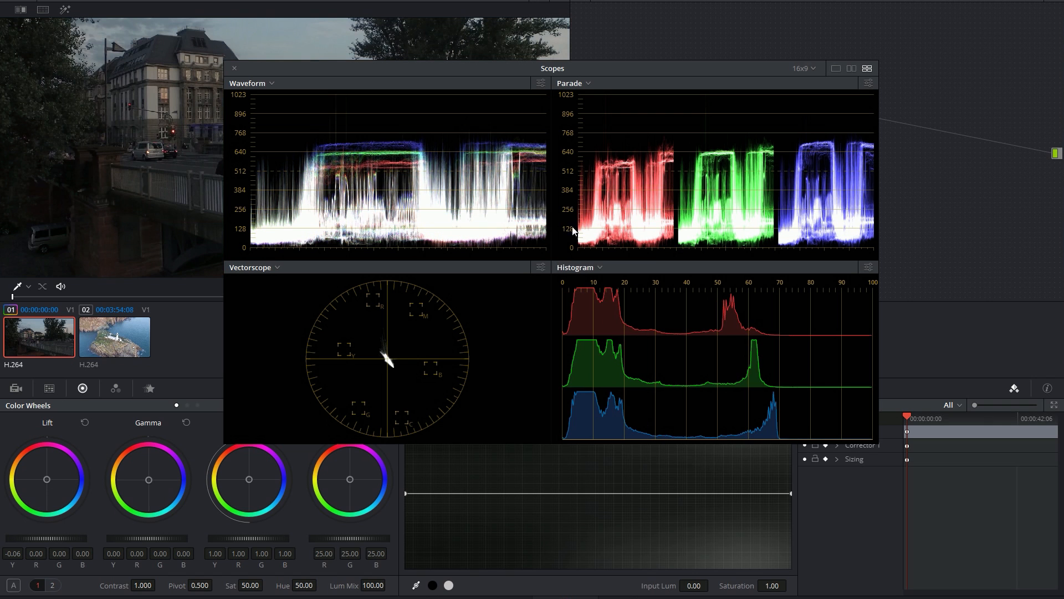
click(234, 68)
click(1015, 388)
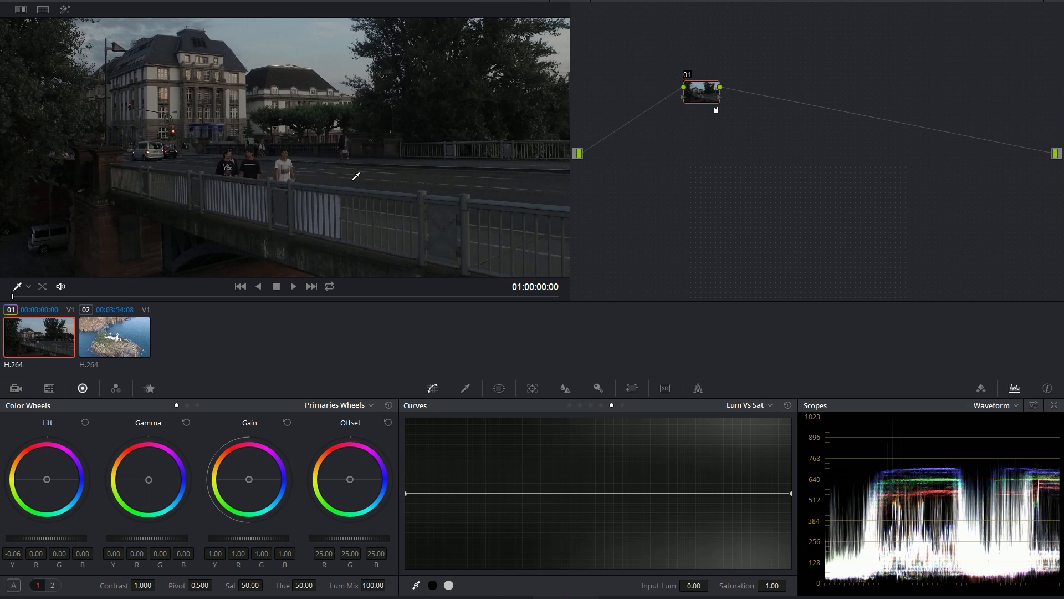
Step: Go to the skyline shot at 01:00:48:21 and raise the master Gain to 1.09
scroll(356, 176, down, 4)
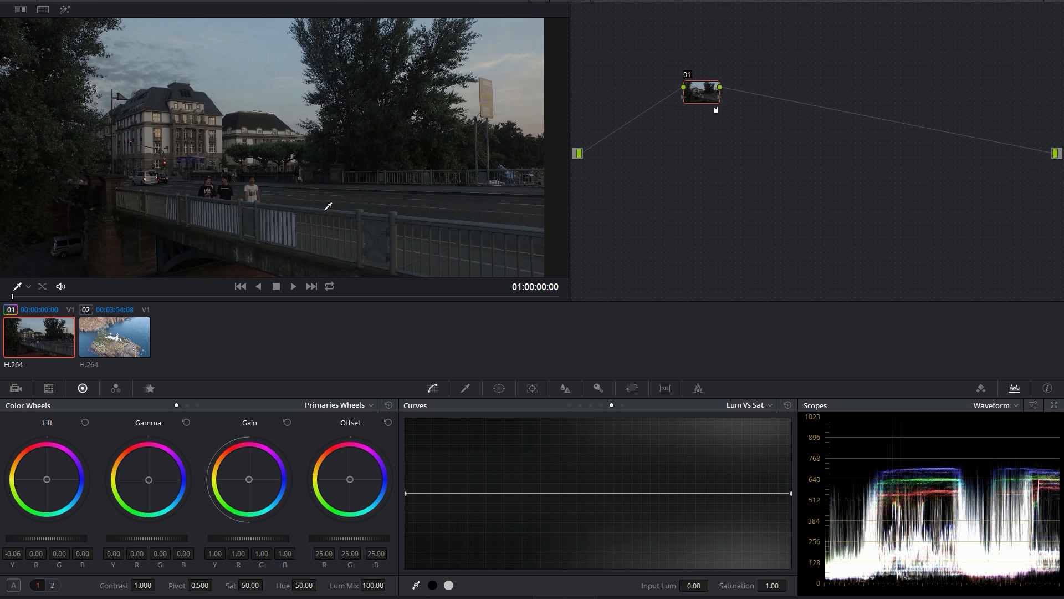
mouse_move(23, 295)
mouse_down()
mouse_move(520, 297)
mouse_move(27, 300)
mouse_move(510, 304)
mouse_move(290, 316)
mouse_move(72, 303)
mouse_move(492, 298)
mouse_move(472, 297)
mouse_up()
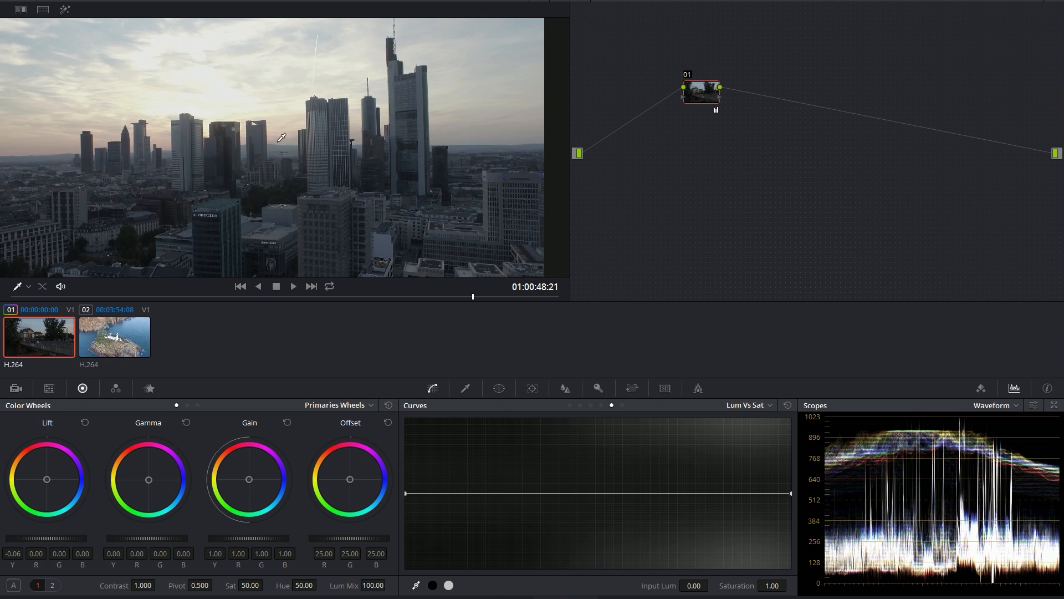
drag(267, 536, 170, 531)
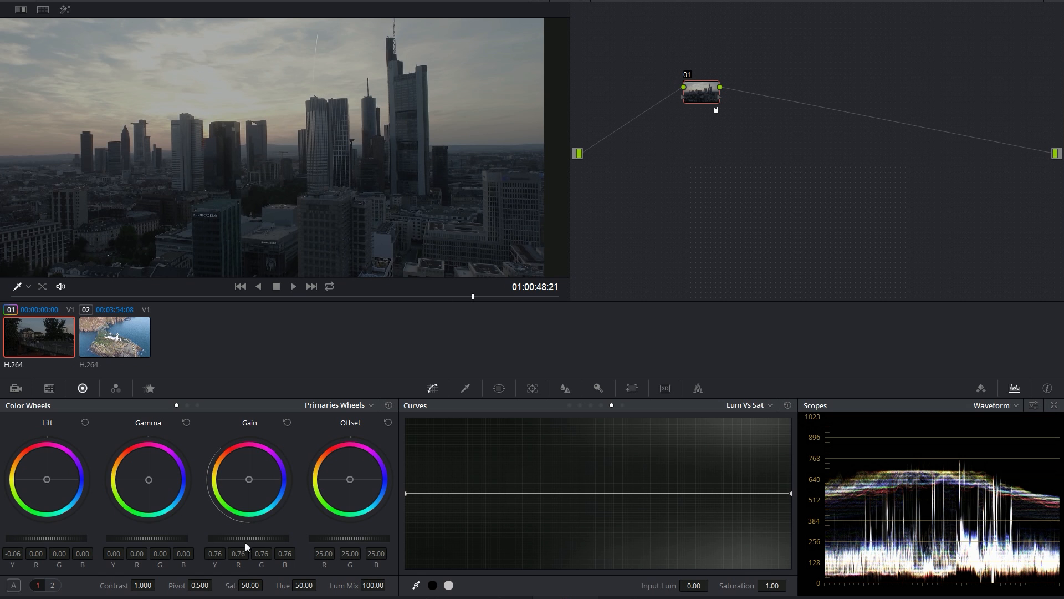
drag(254, 537, 407, 537)
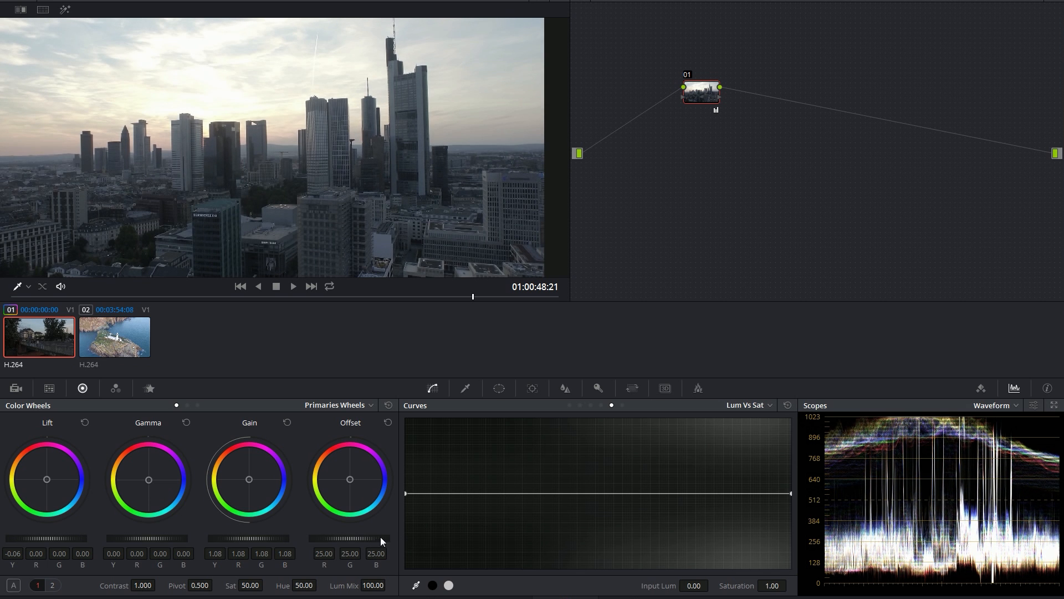
drag(277, 539, 282, 539)
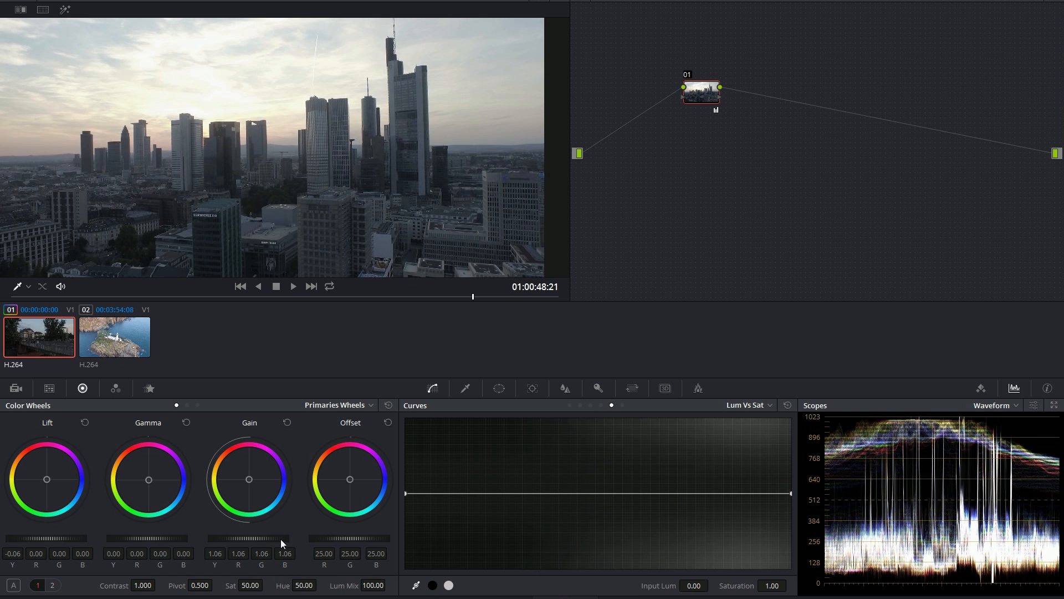
drag(284, 539, 285, 539)
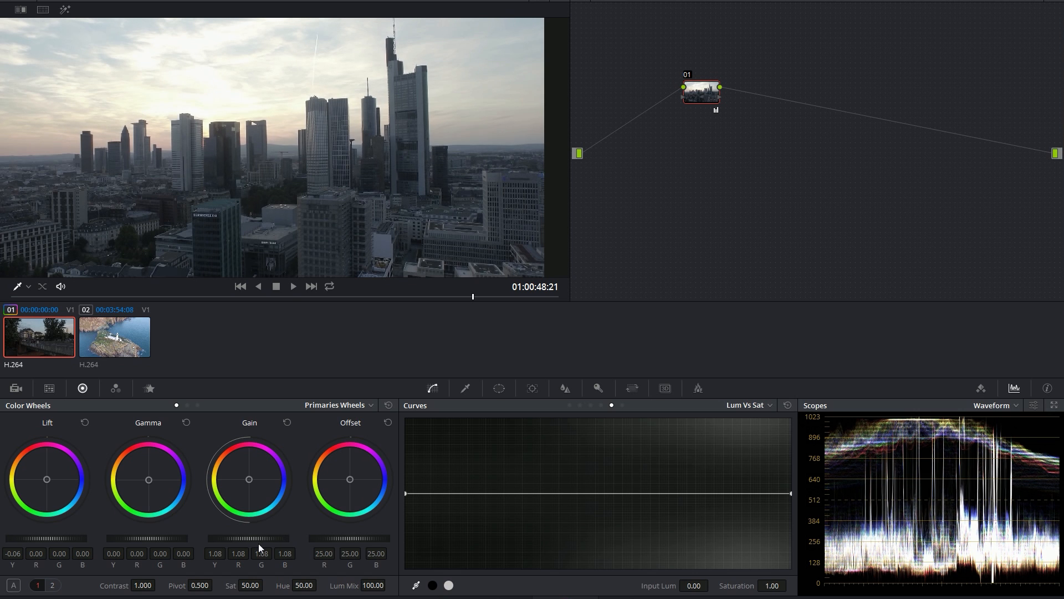
drag(259, 543, 263, 543)
Step: Scrub back through the clip to the riverside shot at 01:00:28:18 and set the saturation to 100
click(333, 297)
drag(323, 303, 425, 306)
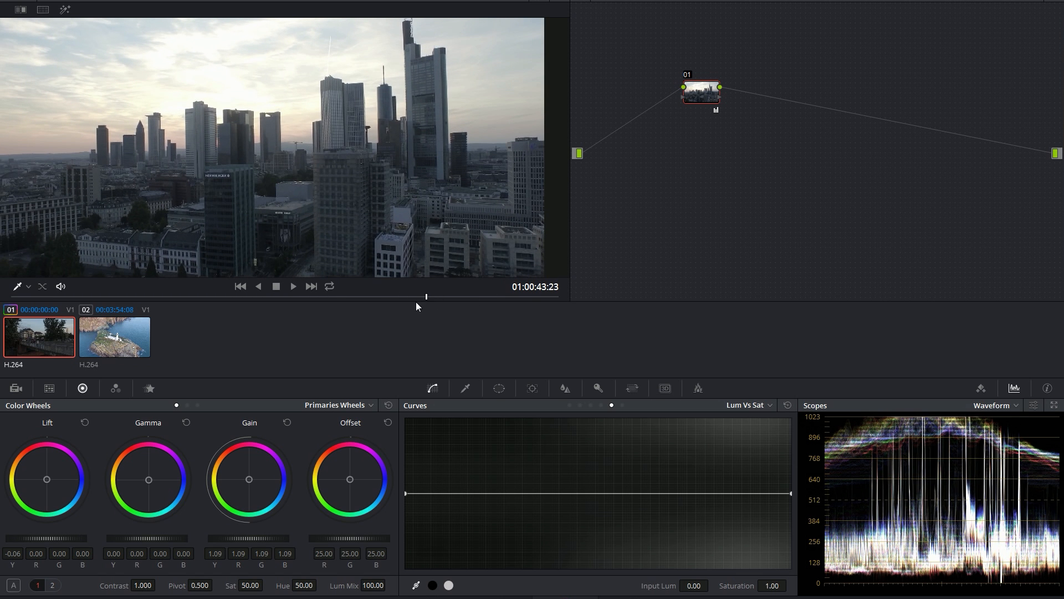
drag(425, 296, 131, 278)
drag(223, 283, 282, 298)
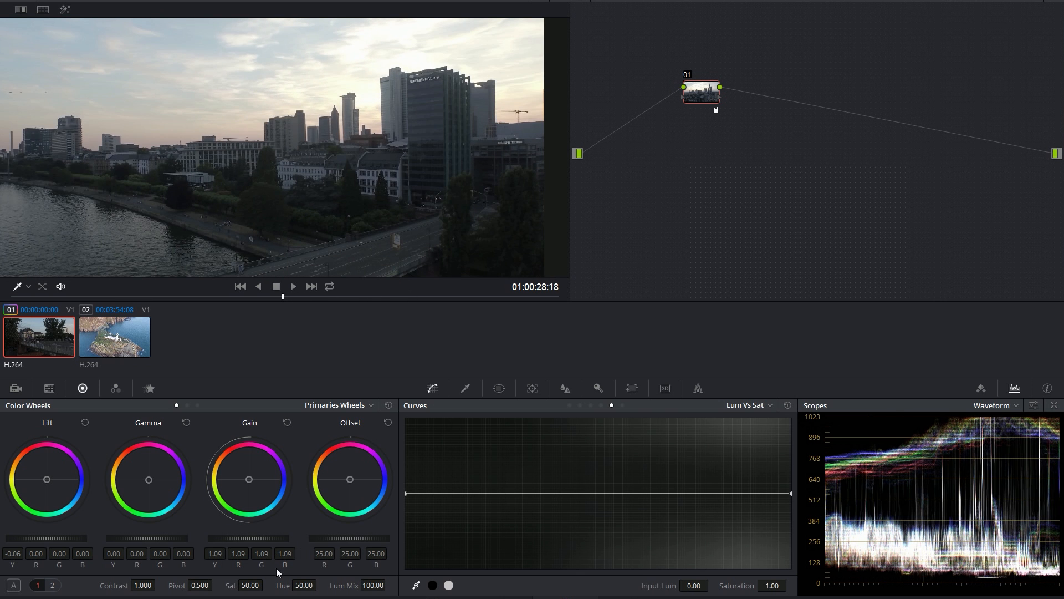
scroll(266, 583, up, 5)
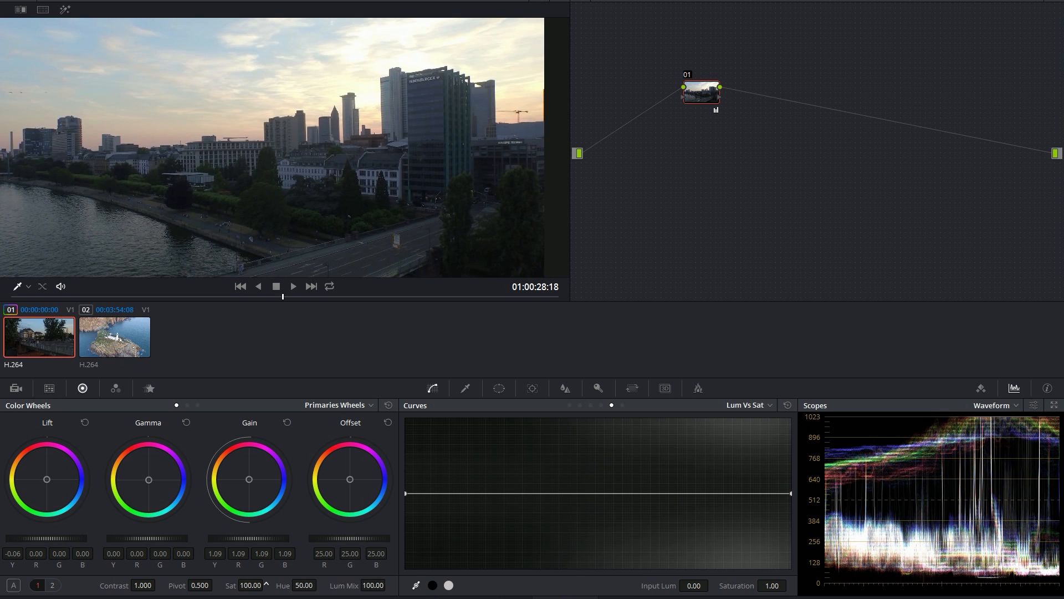
click(265, 583)
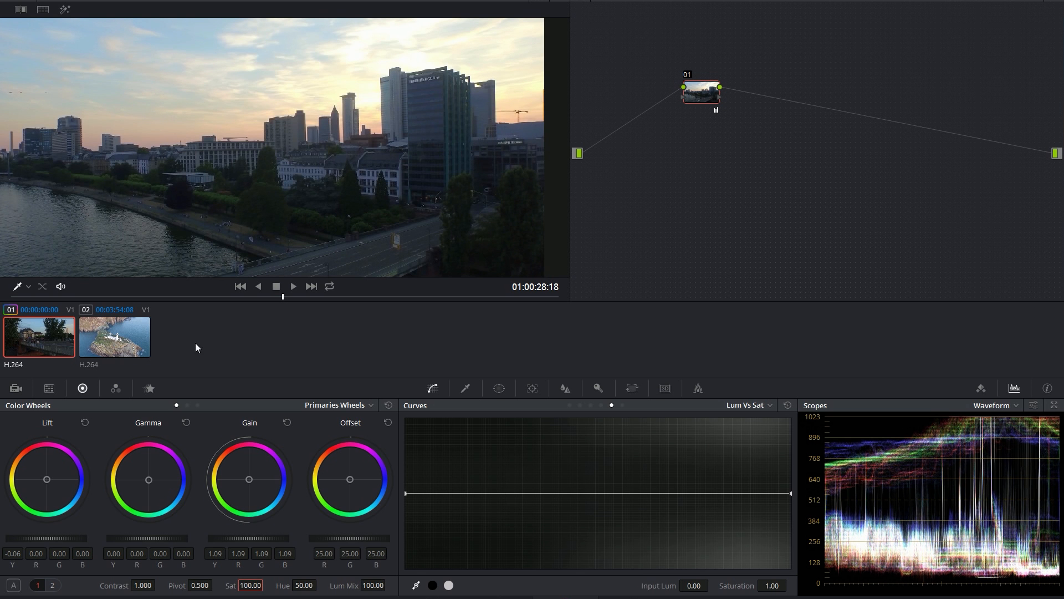
Step: Fit the whole frame in the viewer and check the grade on the river at 01:00:23:01 and the bridge at 01:00:17:01
drag(258, 300, 230, 300)
right_click(213, 180)
click(179, 186)
key(shift+z)
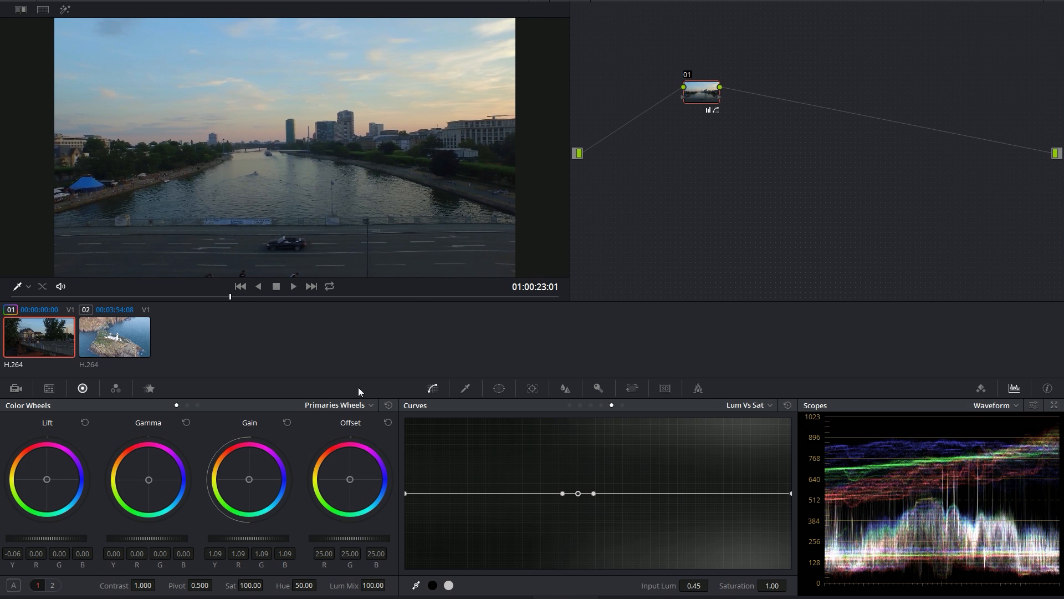
drag(245, 303, 173, 304)
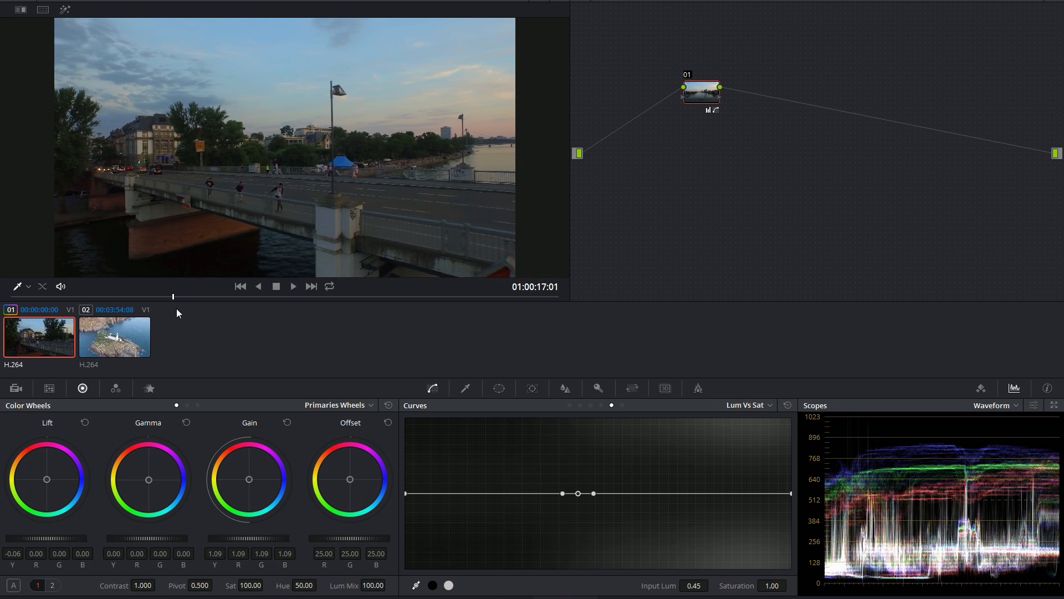
Step: Reduce the saturation to 76.20 and check the grade across the clip, ending on the bridge at 01:00:16:12
drag(180, 296, 203, 296)
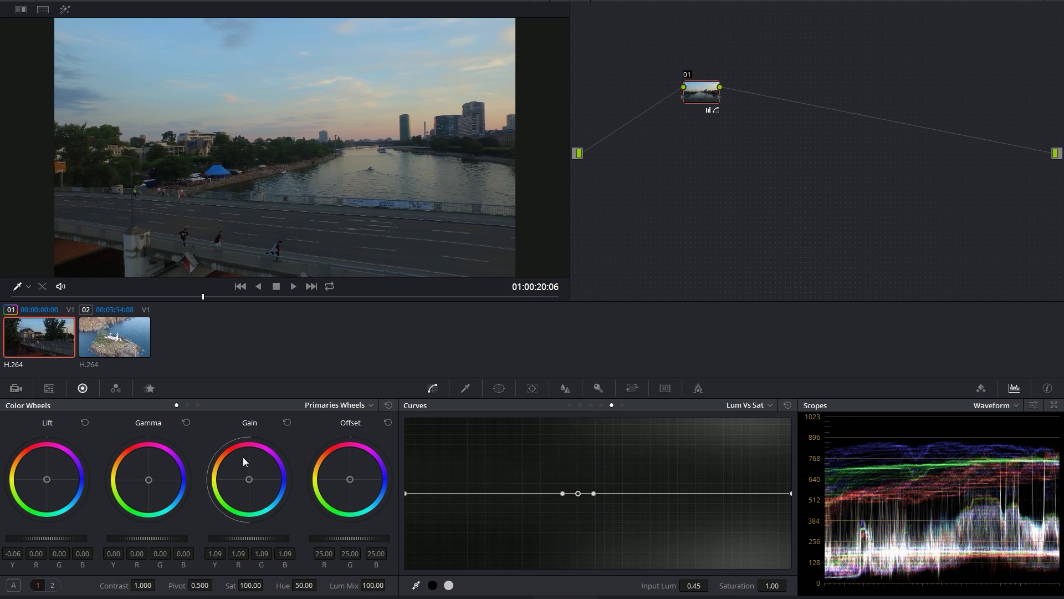
drag(255, 586, 192, 587)
drag(21, 296, 219, 300)
drag(297, 304, 167, 300)
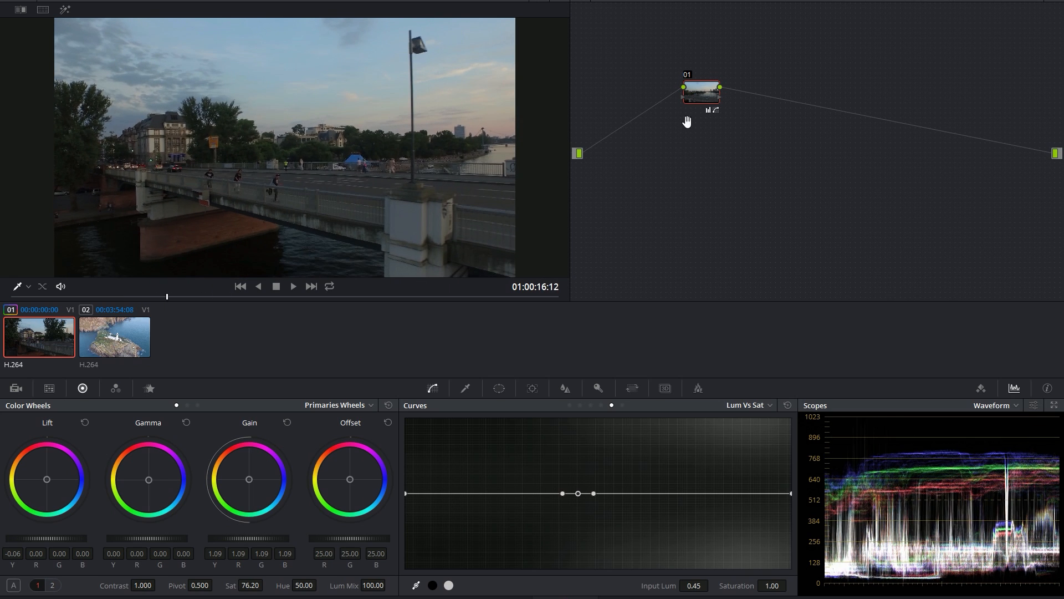
Step: Label node 01 as the primary correction and add a new serial node 02 after it
right_click(701, 94)
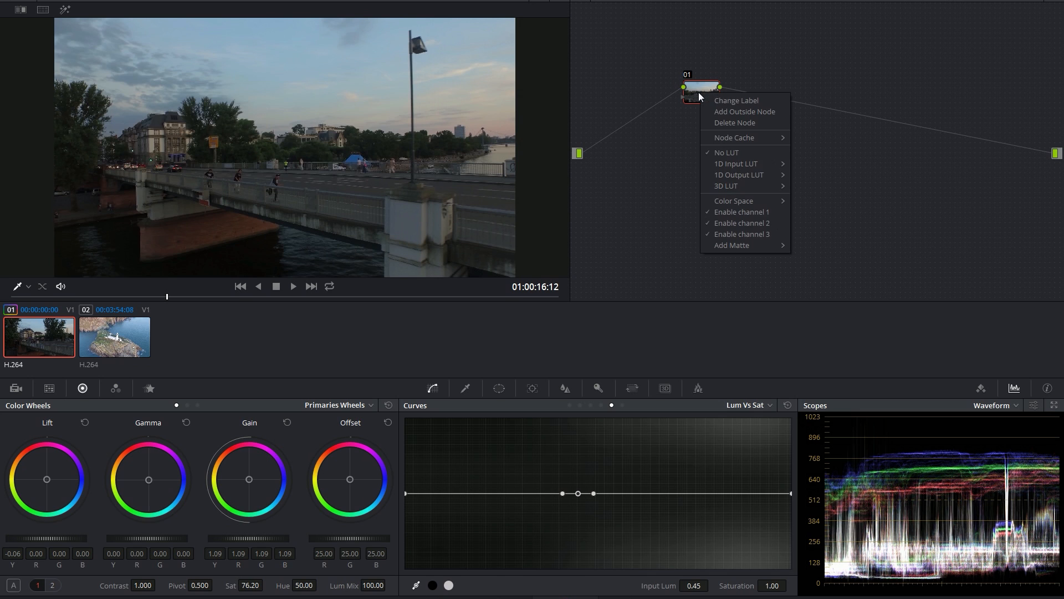
click(722, 99)
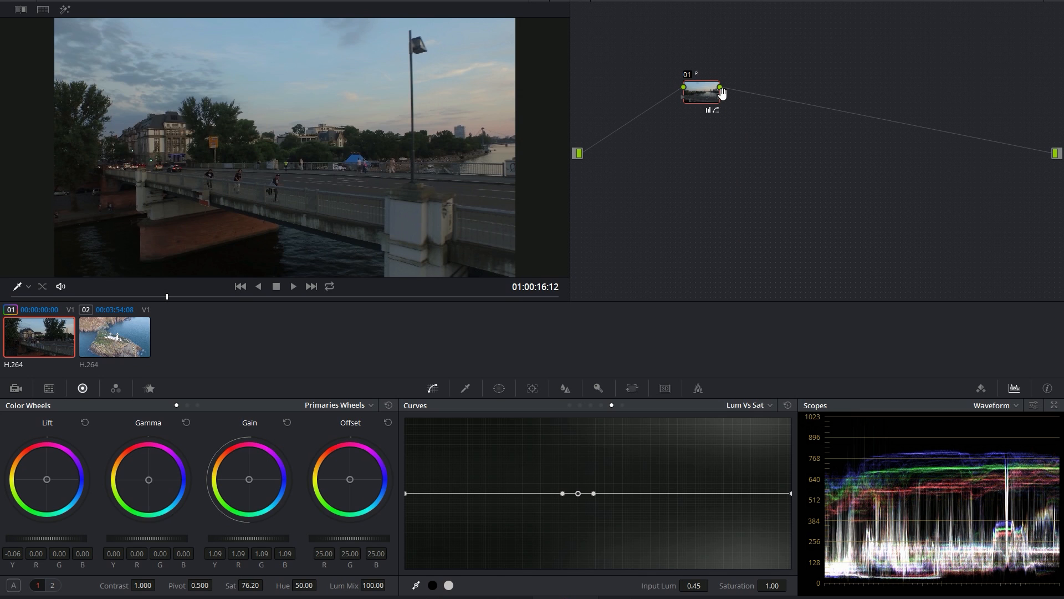
key(Return)
key(alt+s)
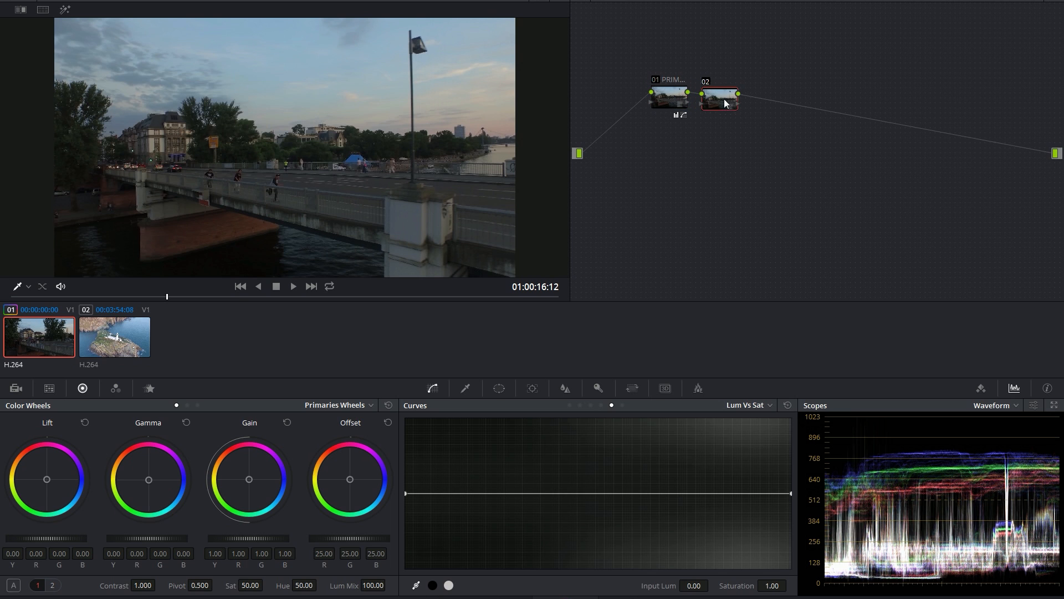
Step: Move node 02 slightly away from node 01, raise its master Gamma to 0.07 and lower its master Lift to -0.01
drag(724, 99, 728, 94)
drag(168, 536, 122, 535)
scroll(69, 538, down, 1)
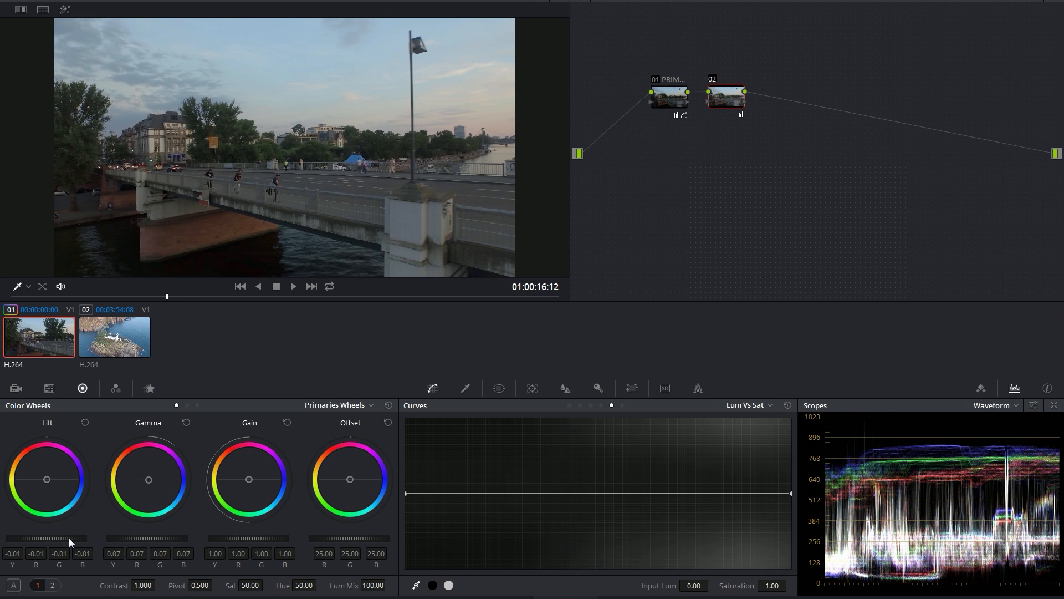
Step: Compare the picture with node 02 switched off and on at a later point in the clip
drag(180, 298, 416, 297)
click(714, 82)
key(ctrl+d)
key(ctrl+d)
key(ctrl+d)
Step: Set node 02's saturation to 58.60 on the skyline at 01:00:31:20 and return to the bridge at 01:00:15:13
drag(431, 297, 313, 295)
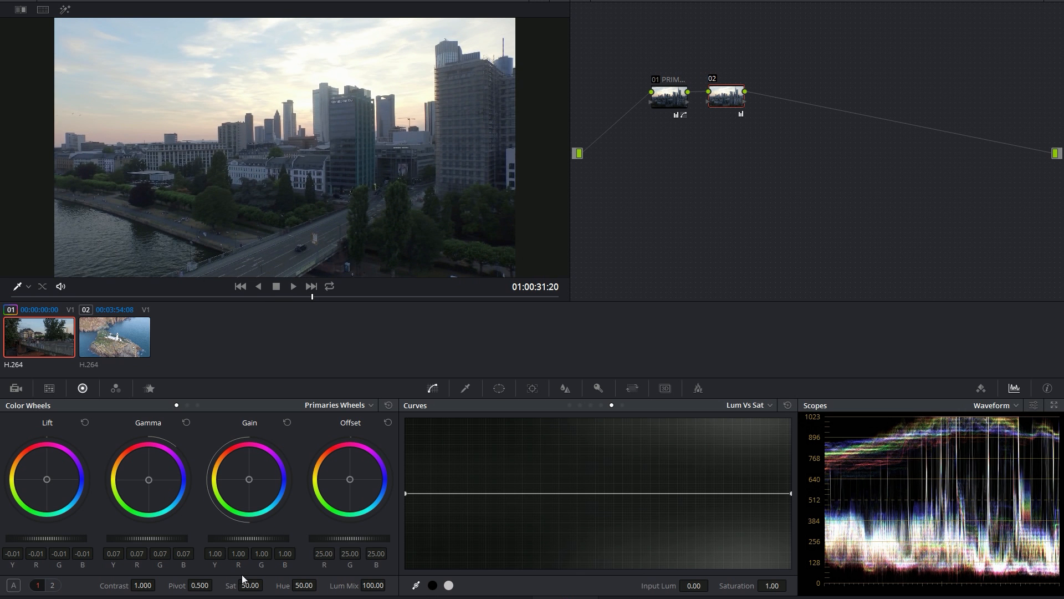
drag(250, 586, 266, 586)
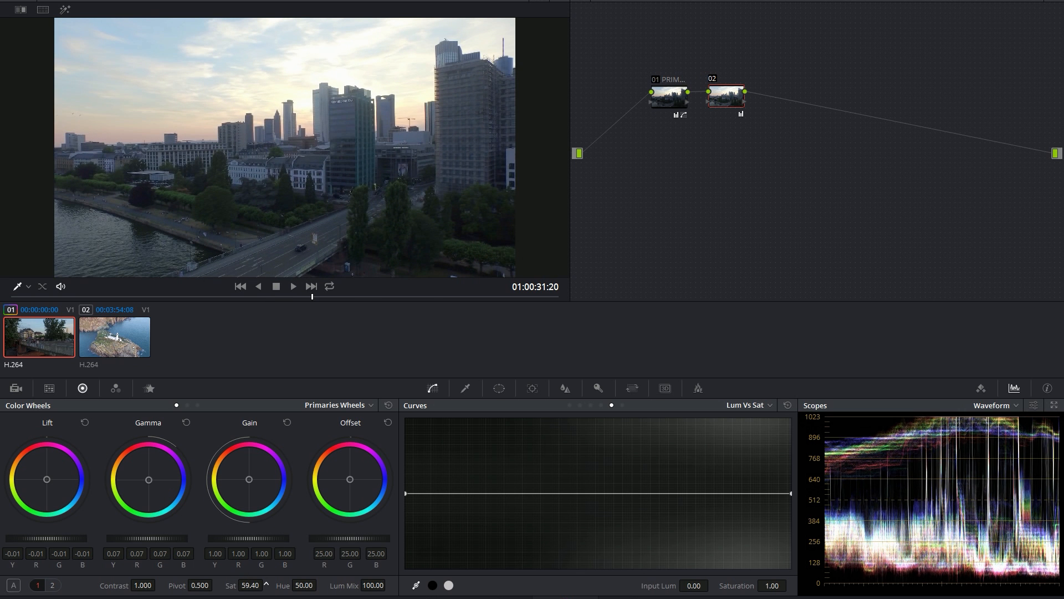
drag(312, 298, 151, 321)
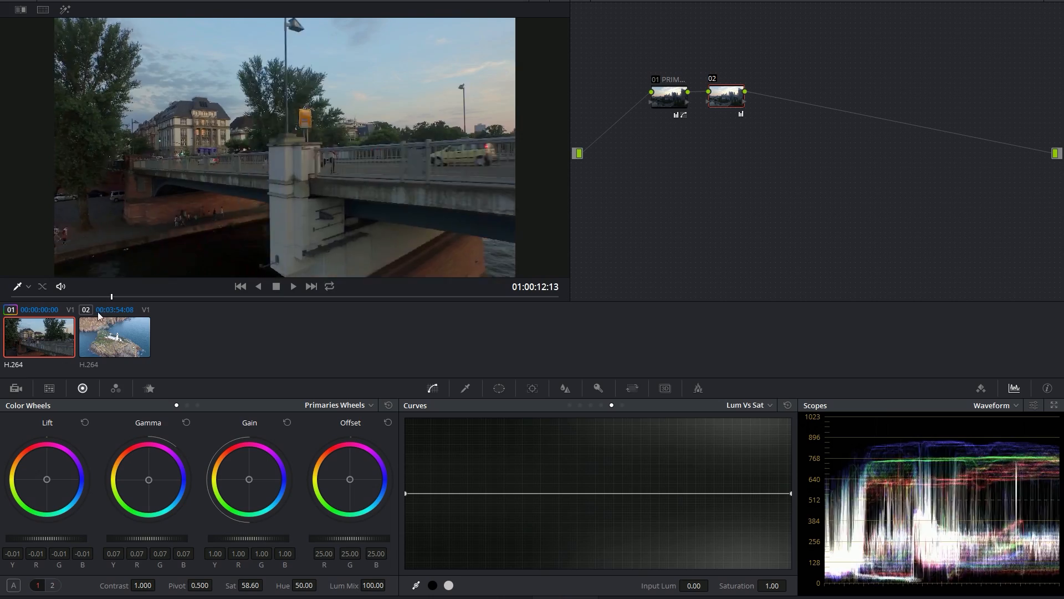
mouse_move(166, 325)
mouse_down()
mouse_move(182, 329)
mouse_move(157, 339)
mouse_up()
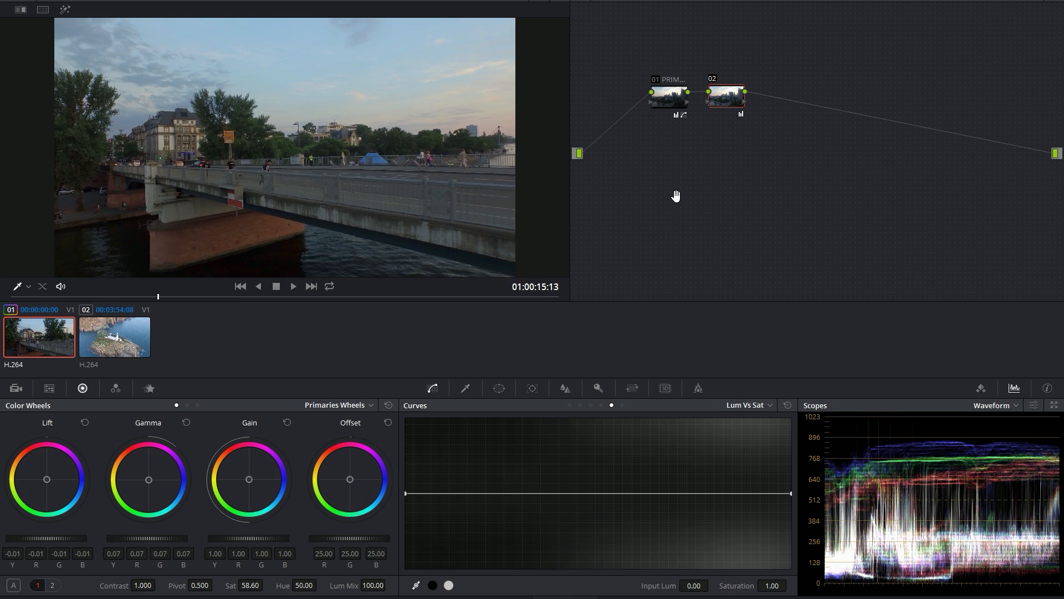
Step: Compare the bridge with all grades bypassed and enabled, and review the clip up to the skyline at 01:00:33:13 and 01:00:29:14
key(shift+d)
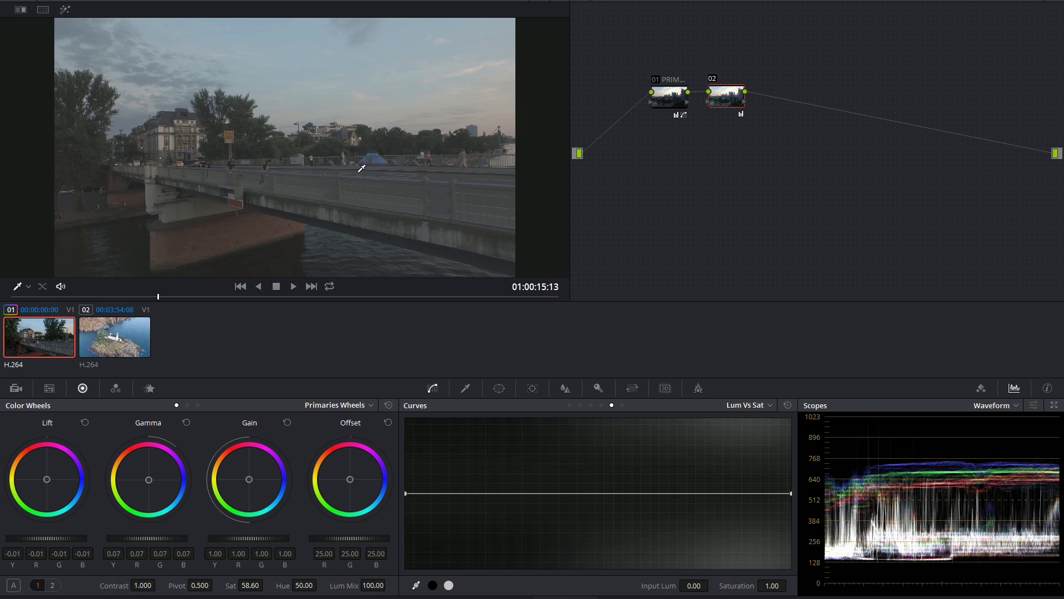
key(shift+d)
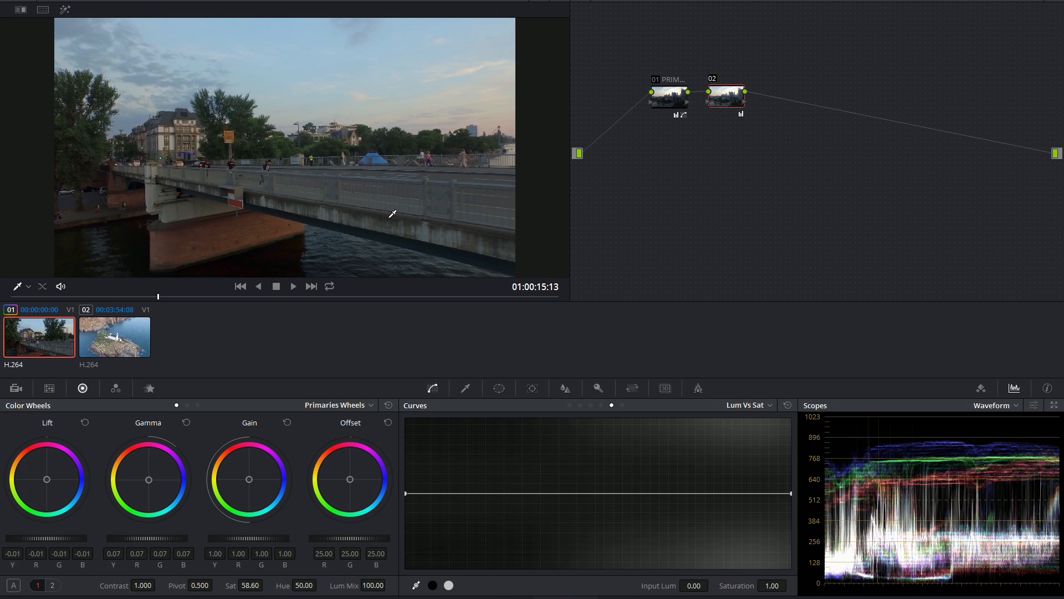
drag(158, 297, 167, 323)
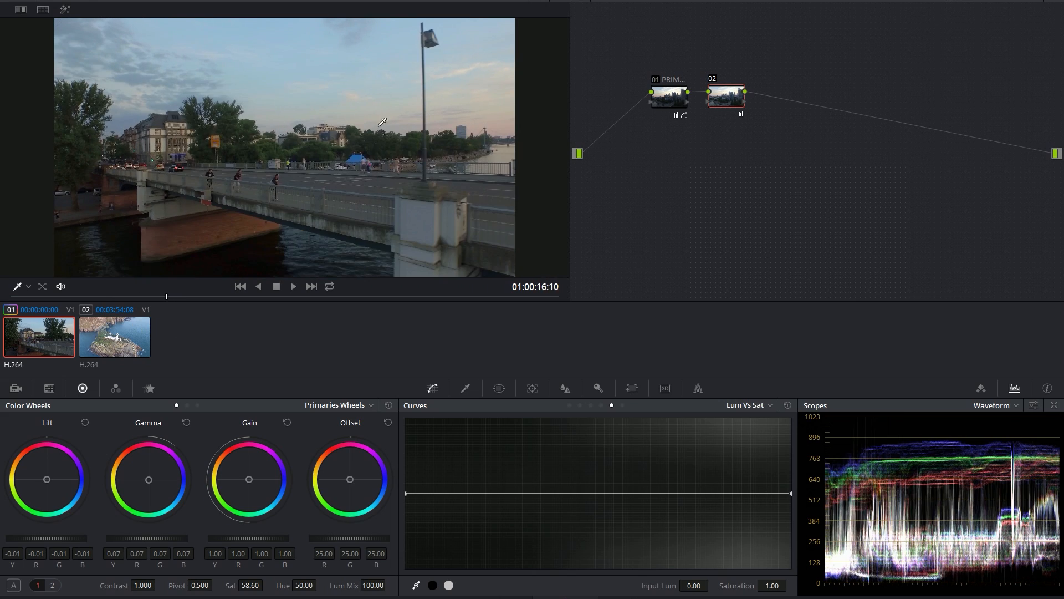
drag(210, 296, 422, 307)
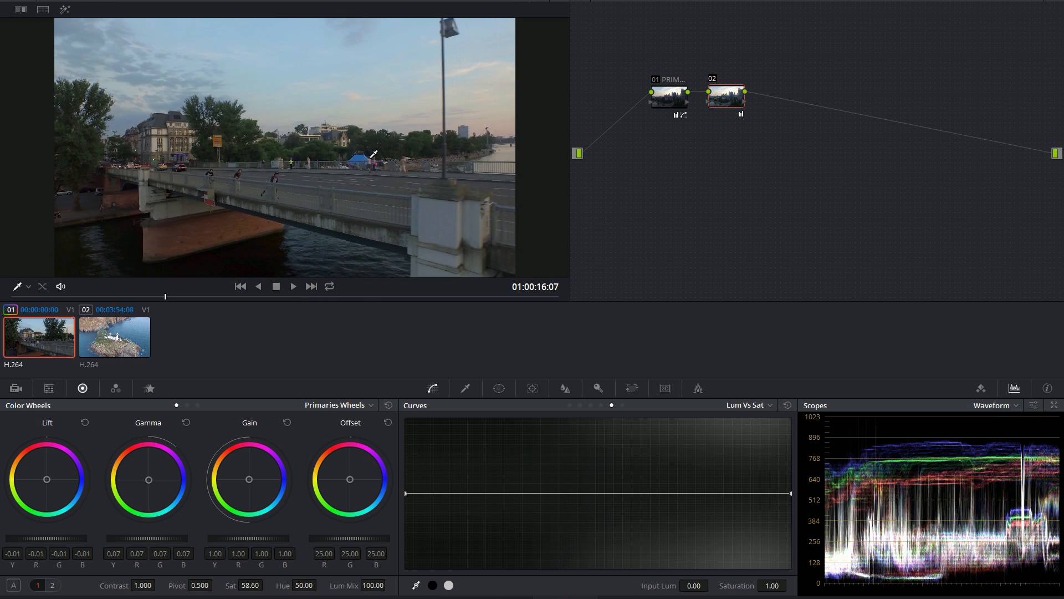
drag(166, 304, 329, 297)
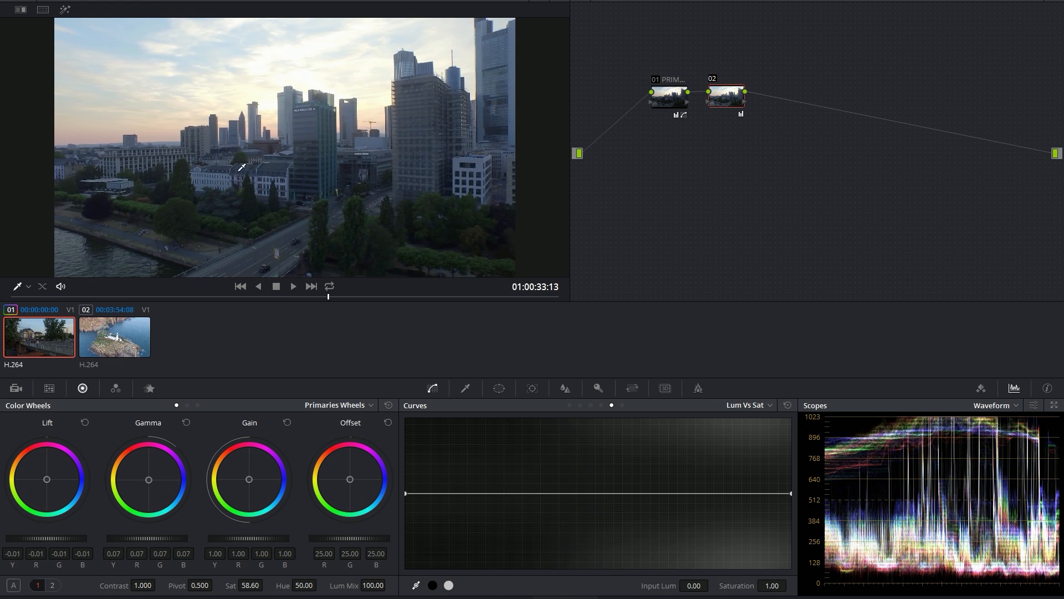
drag(331, 297, 291, 296)
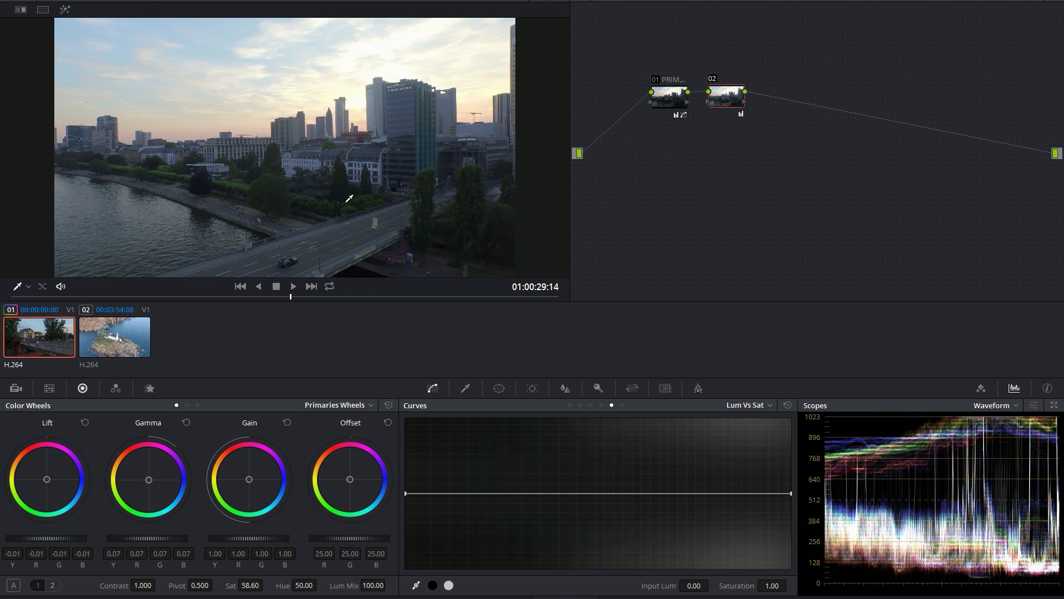
Step: Label node 02 as the midtones correction and add a serial node 03, placed below node 01
right_click(728, 93)
click(755, 102)
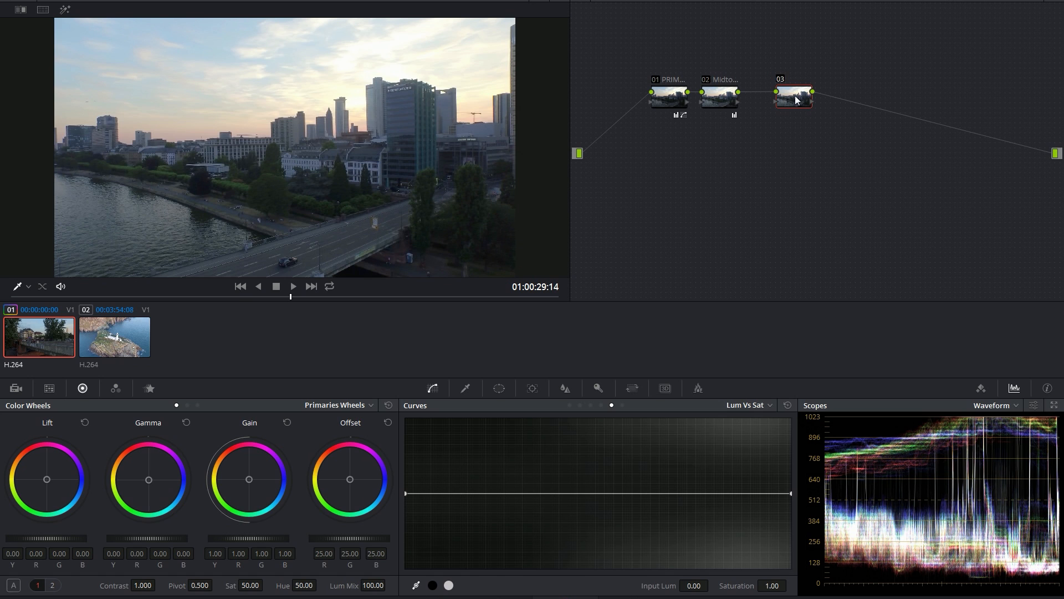
drag(796, 100, 671, 176)
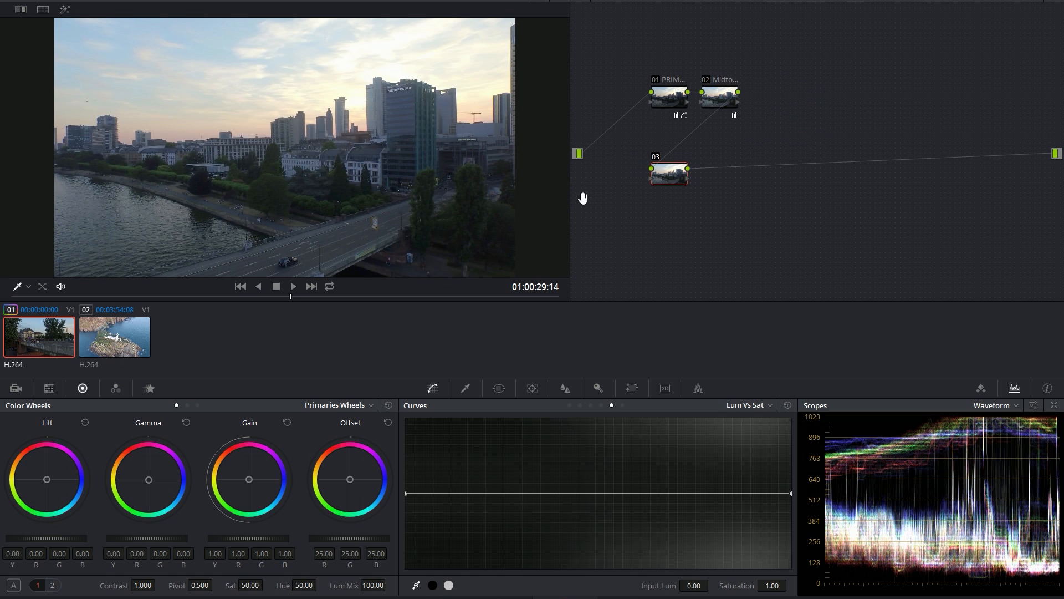
Step: Add a gradient Power Window to node 03
click(499, 388)
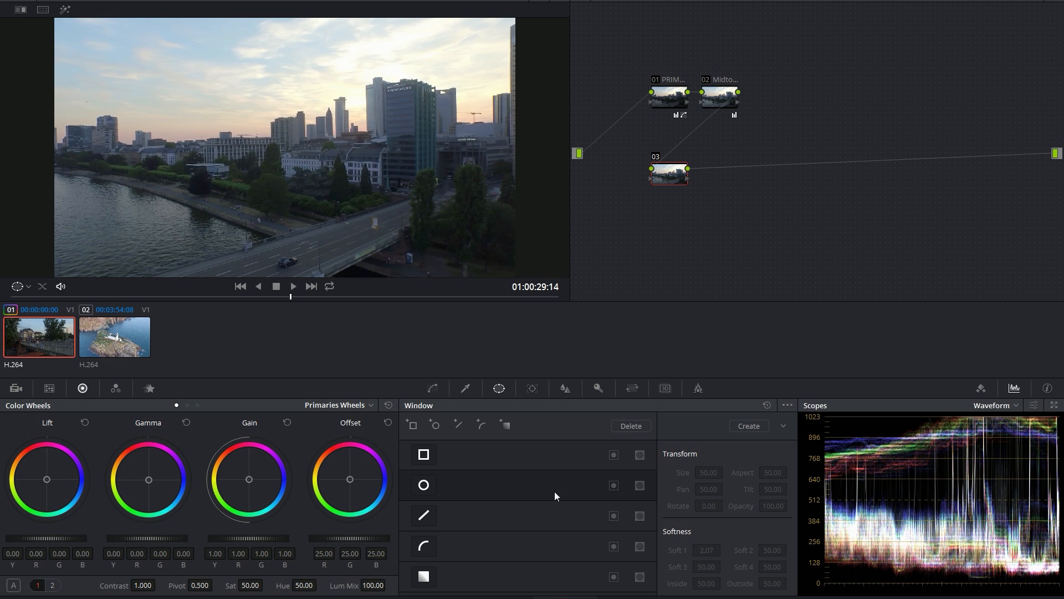
click(424, 577)
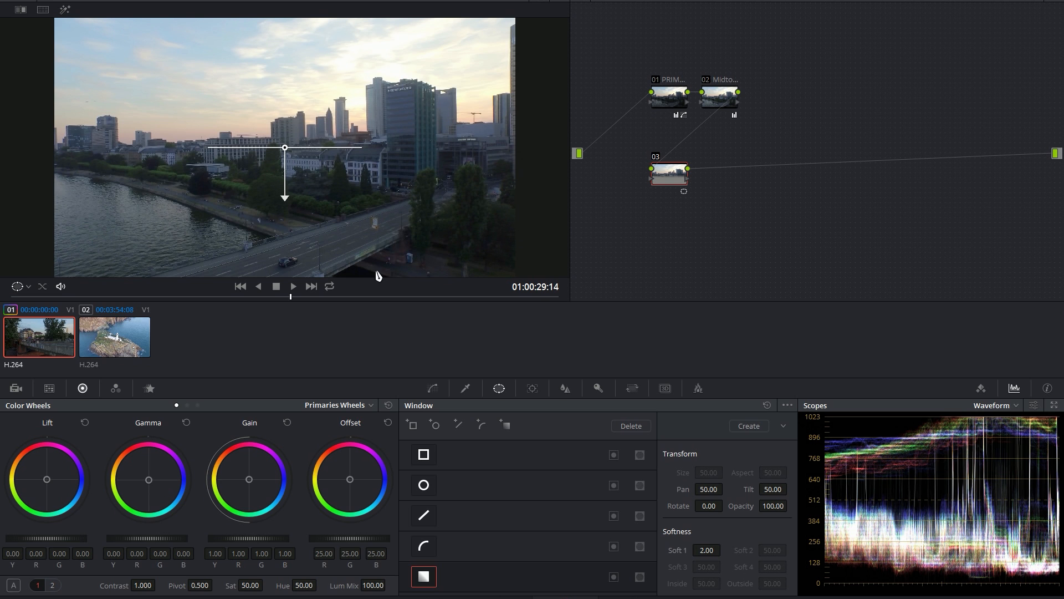
Step: Preview the gradient mask with a magenta Offset tint and try moving, rotating and softening it over the skyline shot
drag(595, 152, 616, 117)
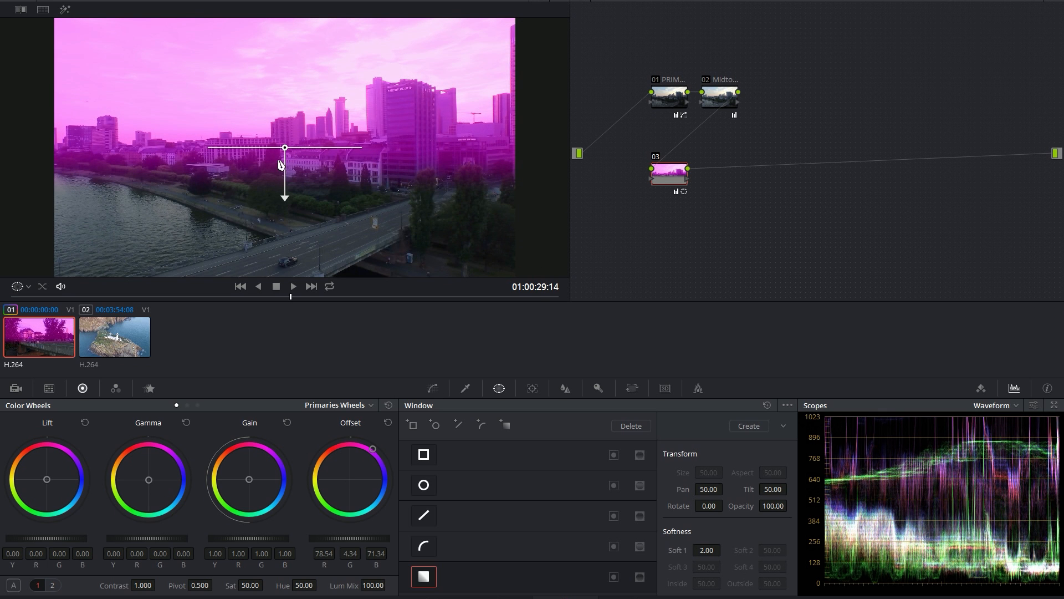
drag(281, 165, 312, 106)
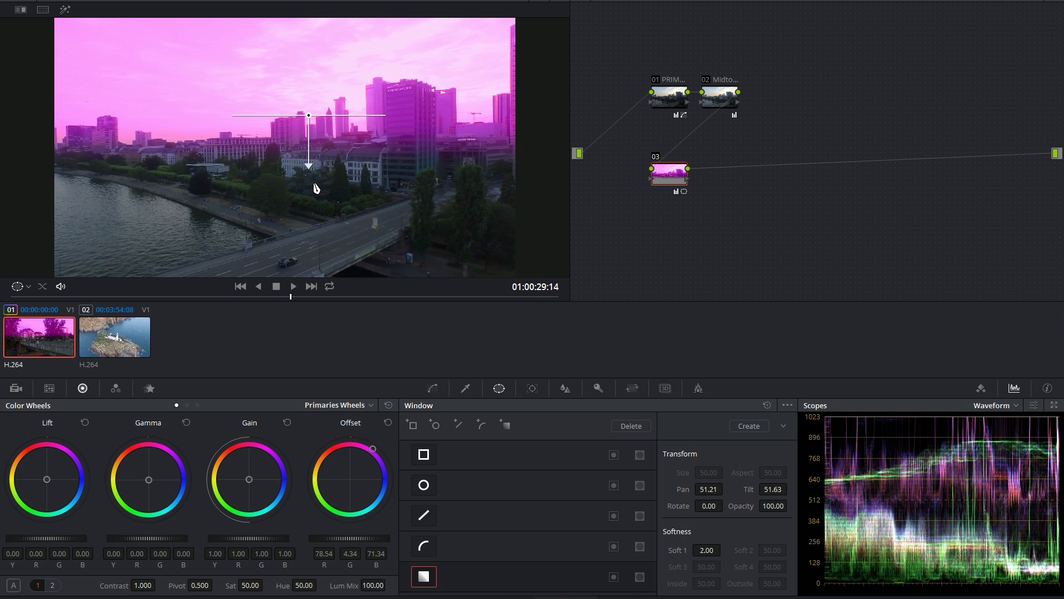
drag(340, 200, 506, 257)
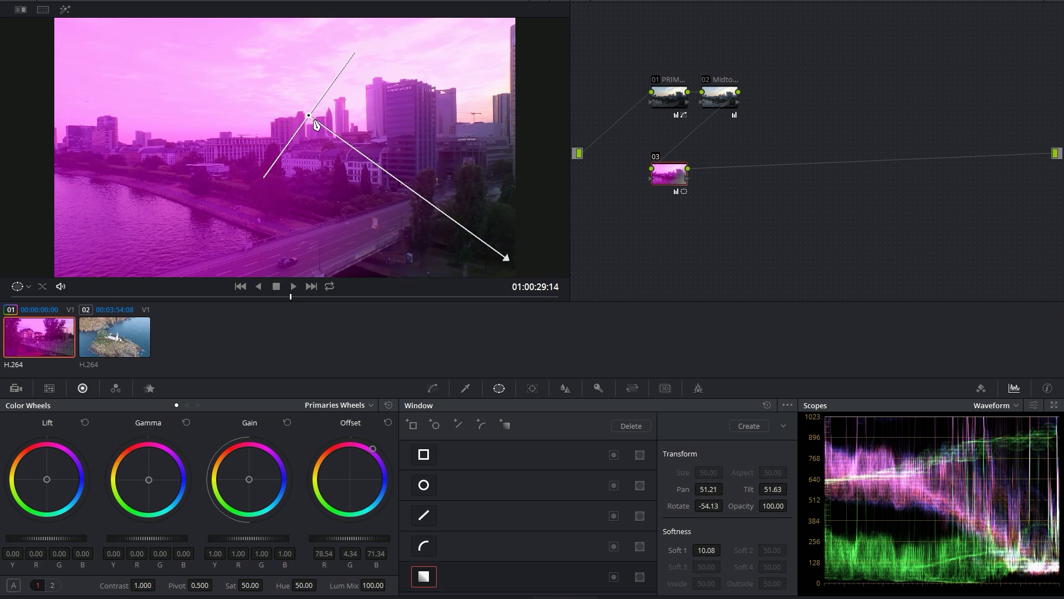
drag(309, 115, 148, 71)
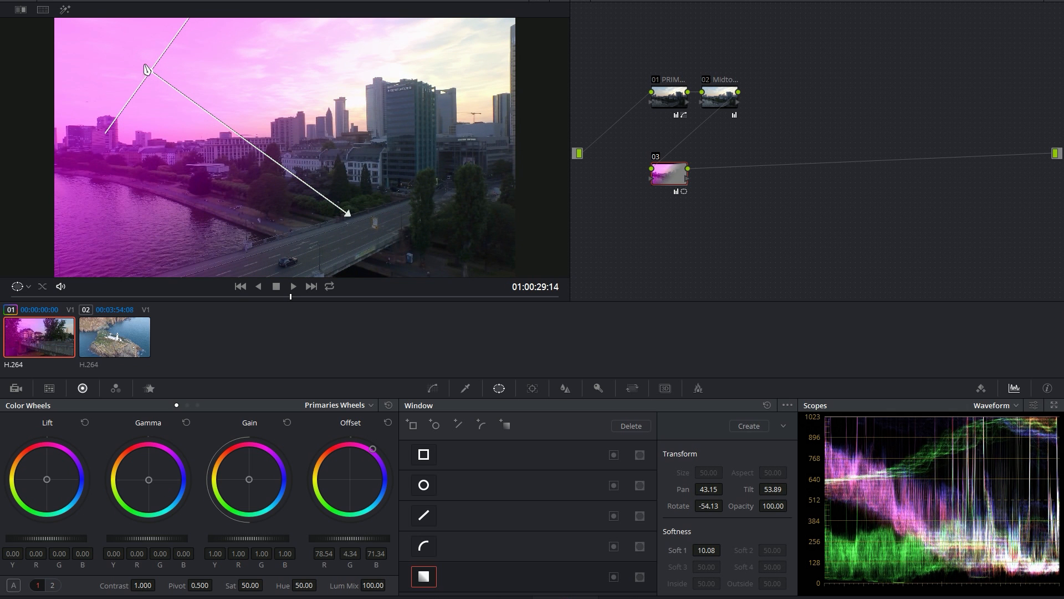
drag(348, 213, 442, 174)
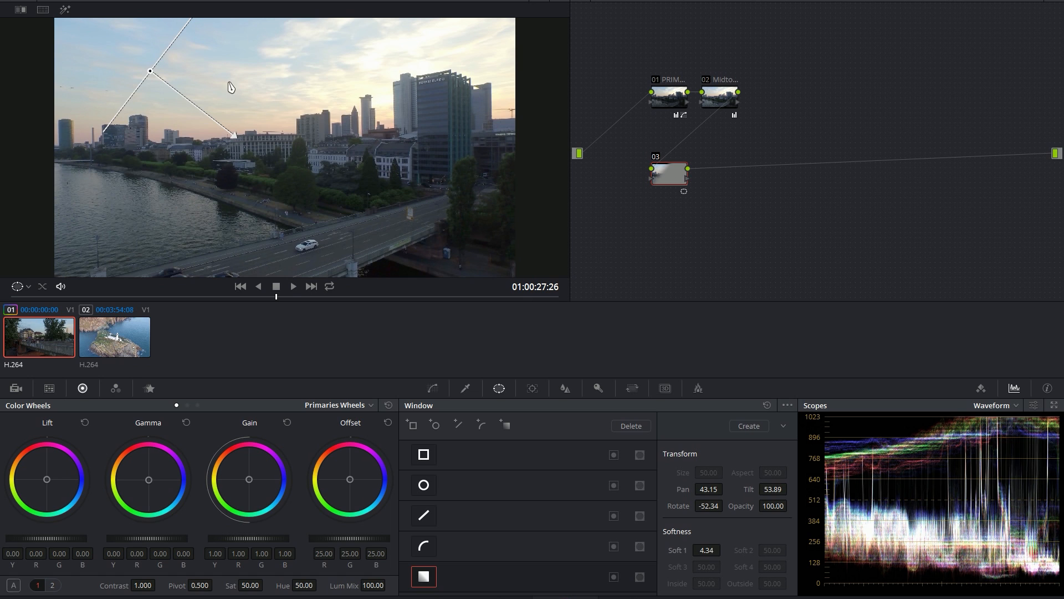
Step: Place the gradient straight down from the sky's upper edge with Pan 50.48, Tilt 56.59 and Soft 1 5.10, and lower node 03's master Gamma to -1.00
drag(231, 87, 321, 141)
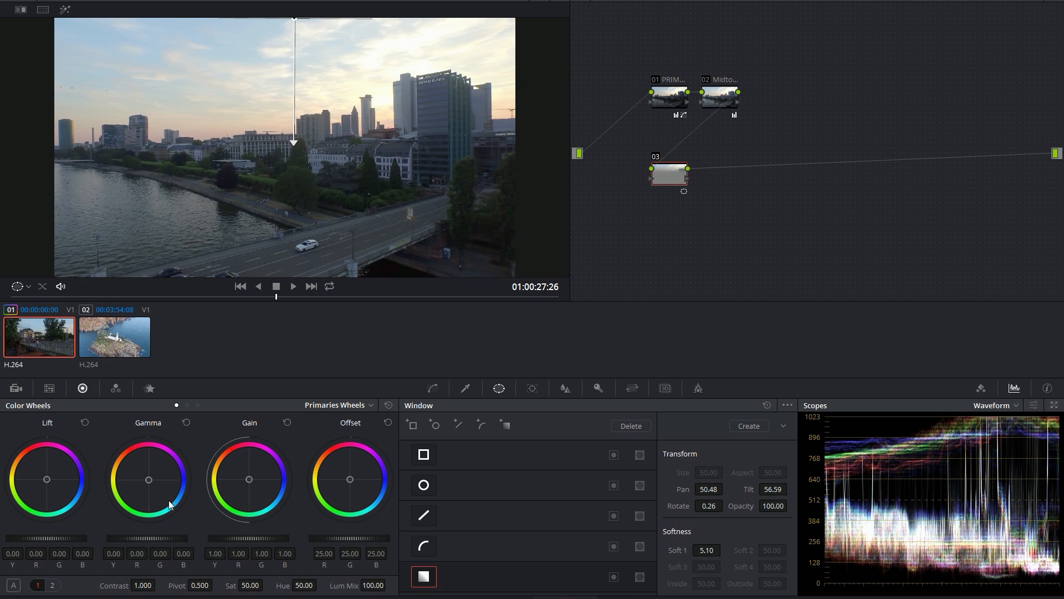
scroll(156, 539, down, 5)
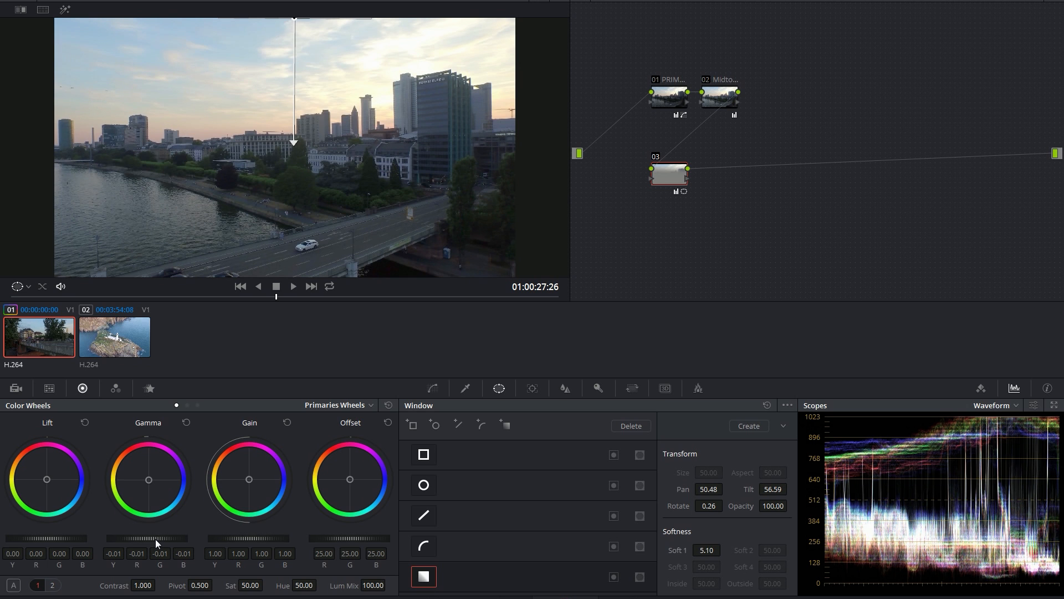
scroll(158, 538, down, 8)
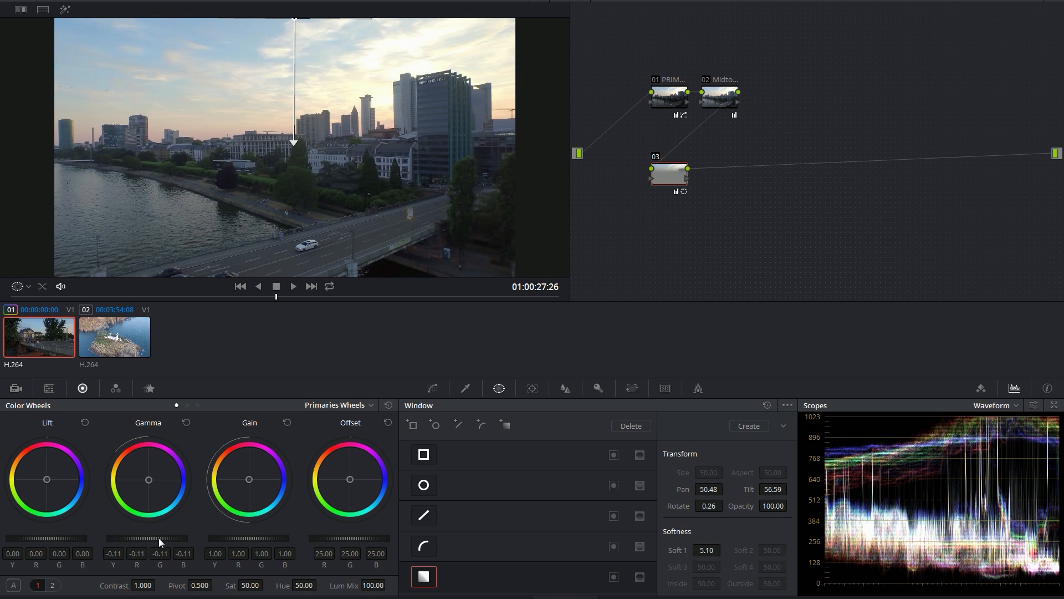
scroll(158, 538, down, 9)
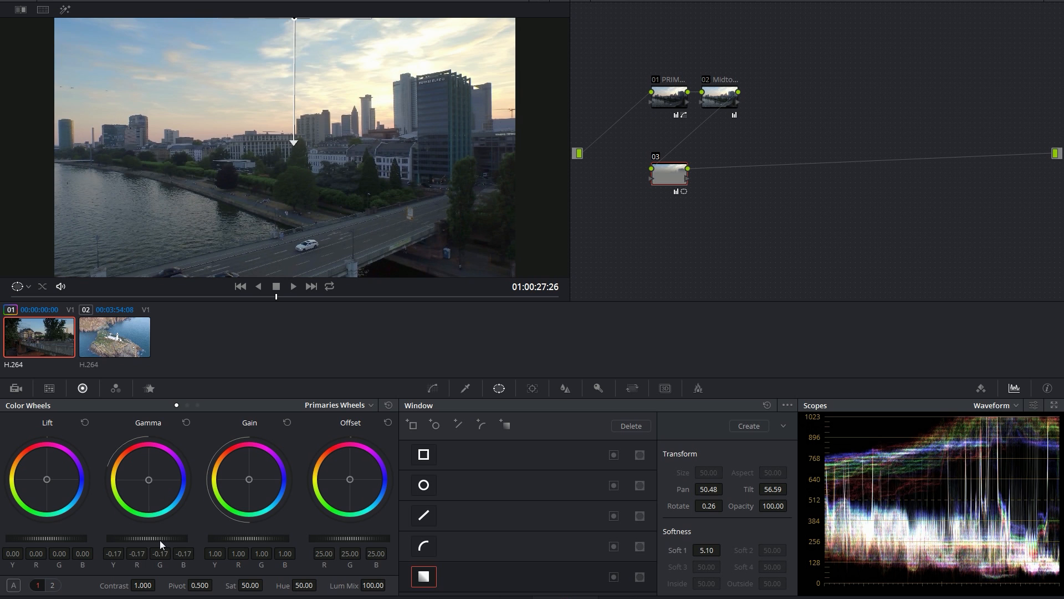
scroll(161, 543, down, 11)
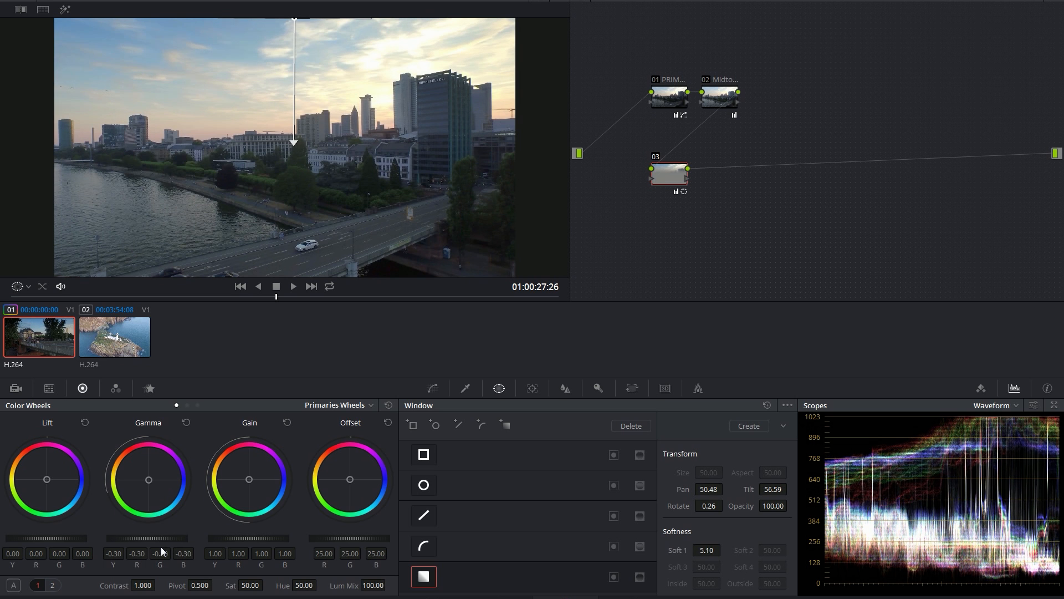
scroll(161, 537, down, 20)
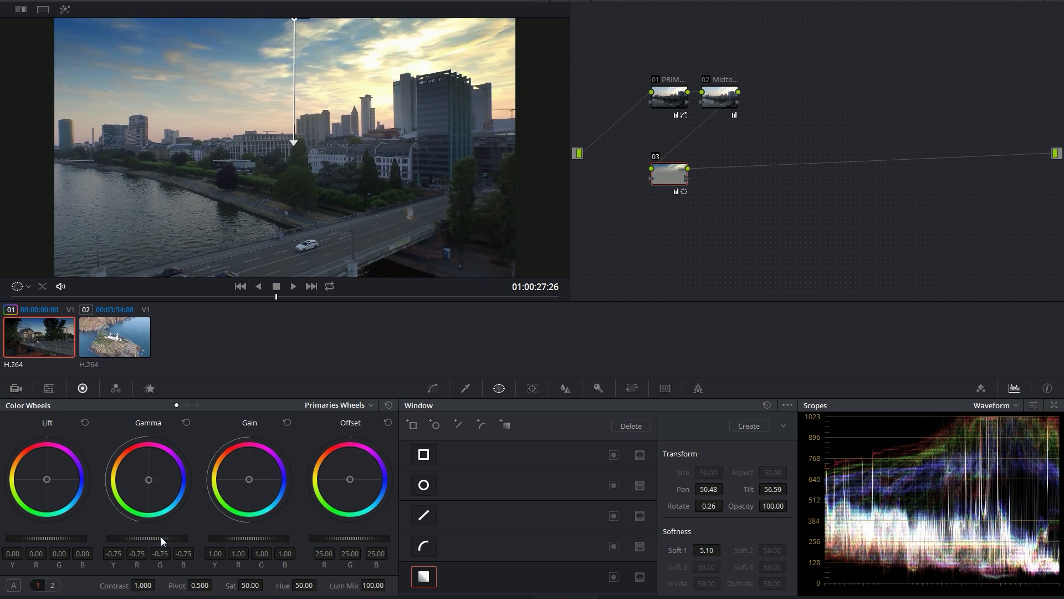
scroll(161, 537, down, 3)
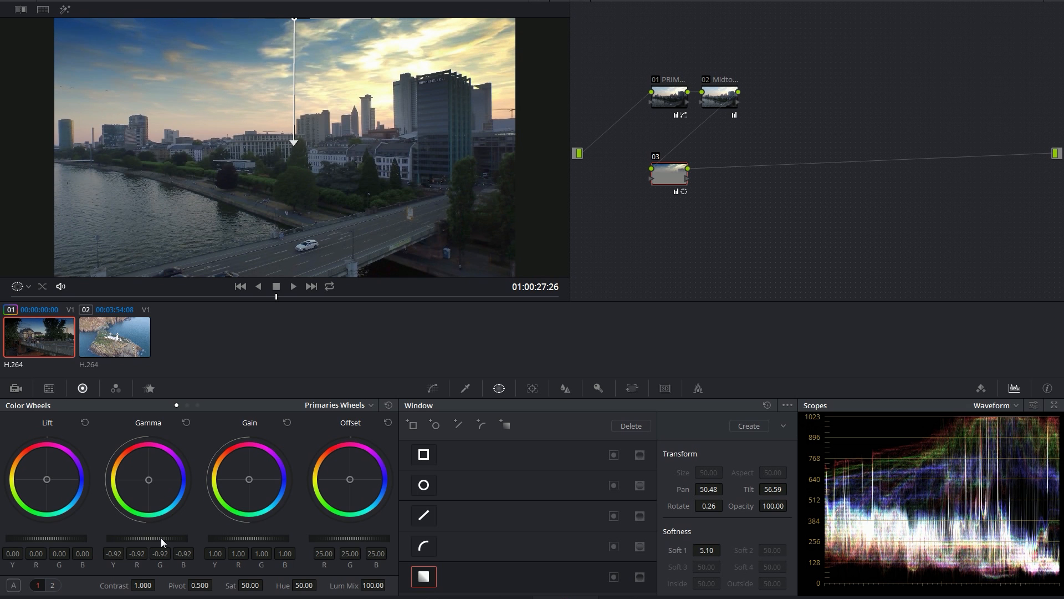
scroll(162, 539, down, 4)
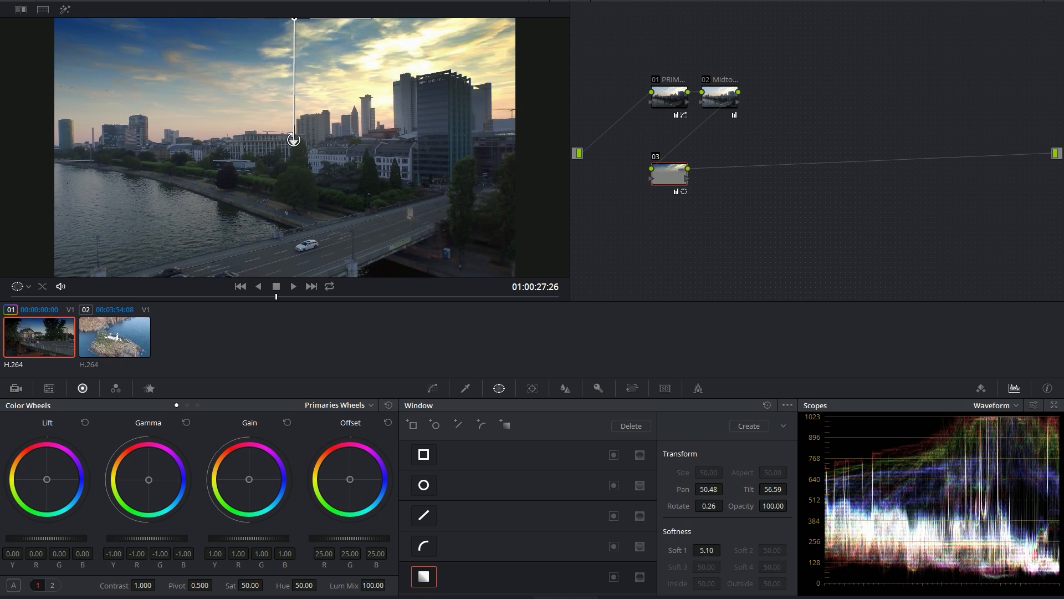
Step: Level the gradient to Rotate 0.00 with Soft 1 5.15 and check the darkened sky at 01:00:00:00 and on the bridge at 01:00:16:28
drag(294, 141, 295, 150)
drag(280, 303, 284, 257)
drag(197, 261, 1, 288)
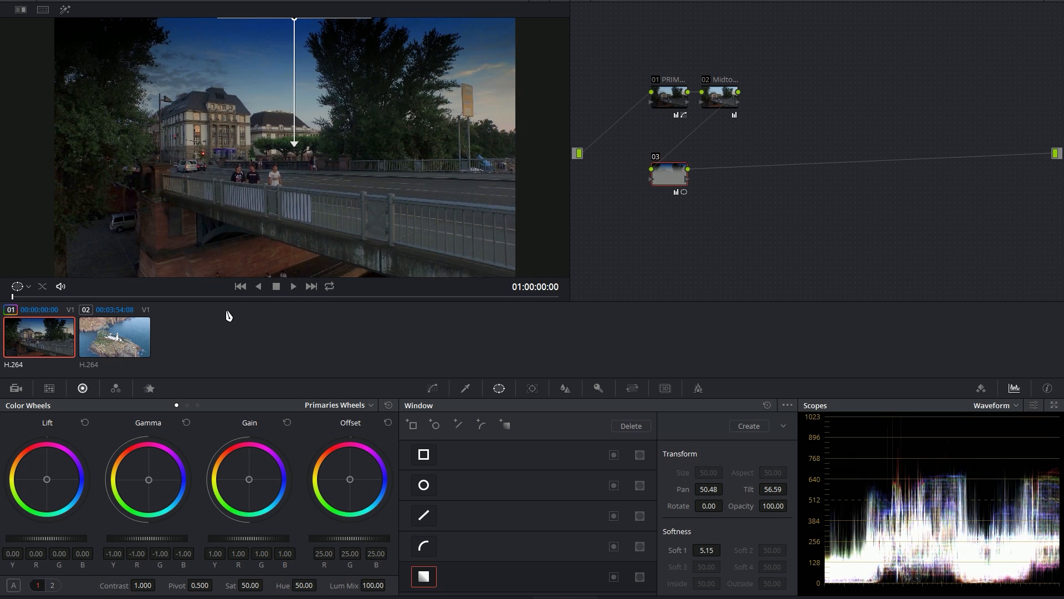
drag(29, 296, 172, 327)
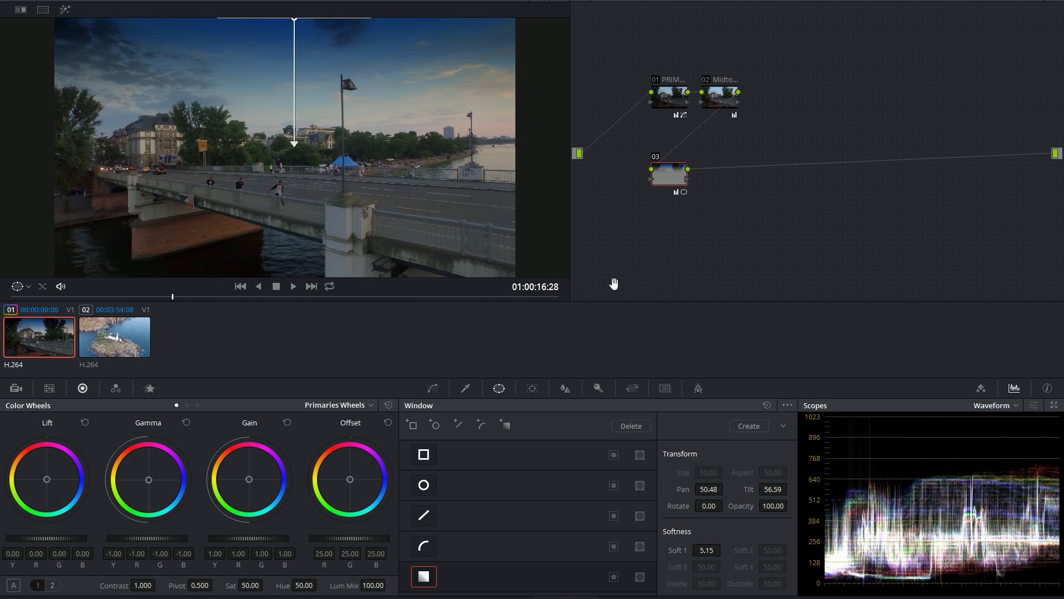
Step: Bypass and re-enable node 03 to compare the sky before and after, and check the bridge shot at 01:00:16:02
click(655, 154)
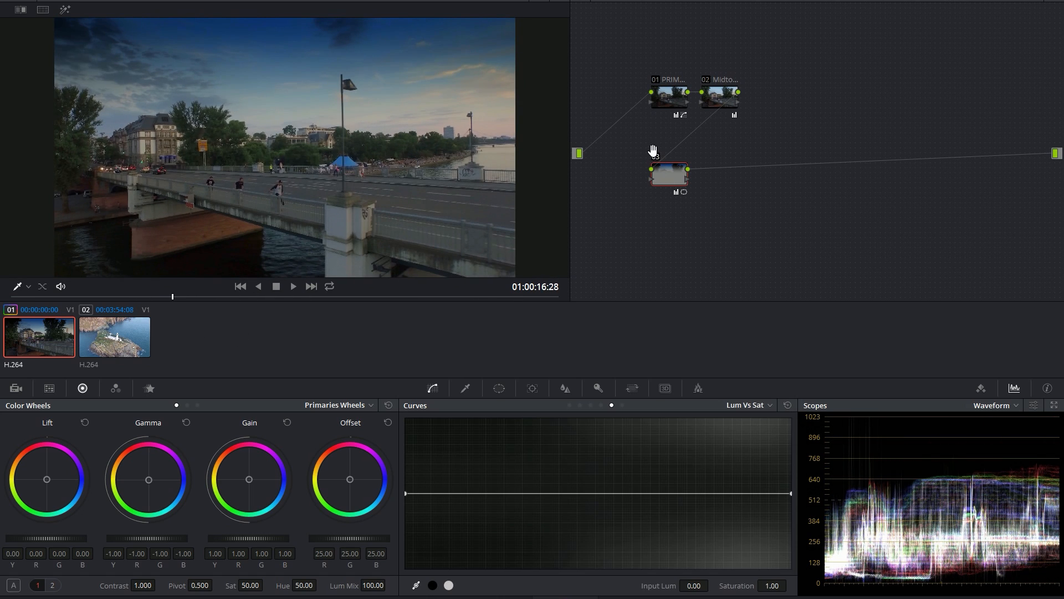
click(658, 156)
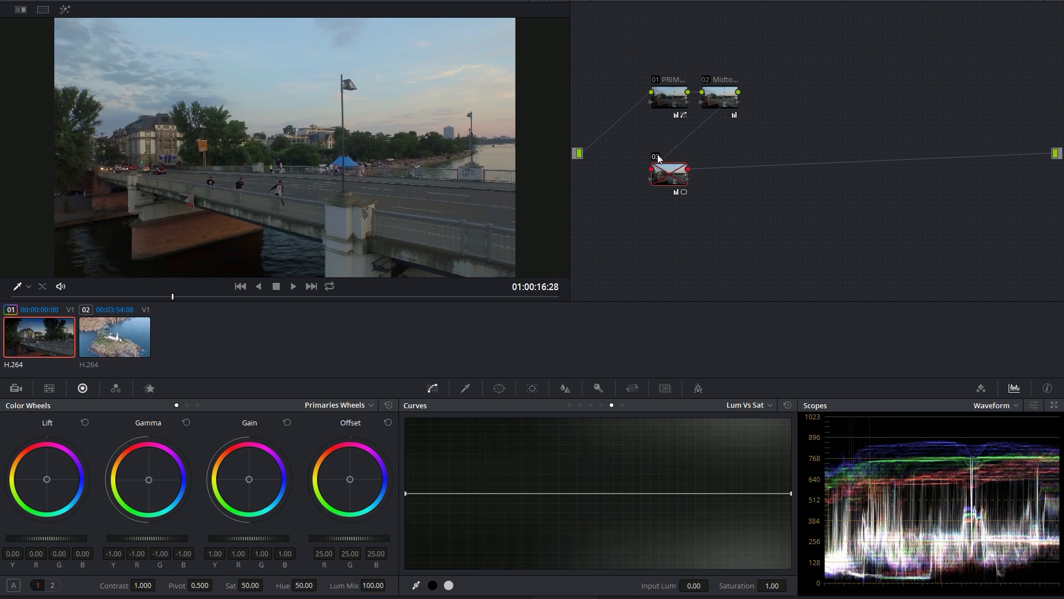
click(658, 158)
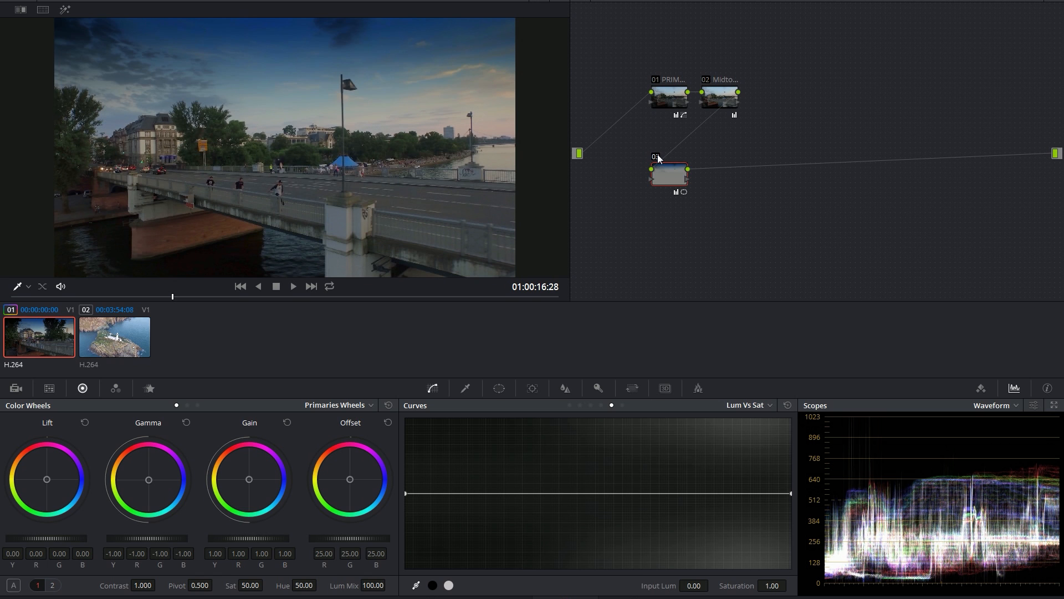
click(657, 155)
click(658, 156)
drag(114, 296, 164, 300)
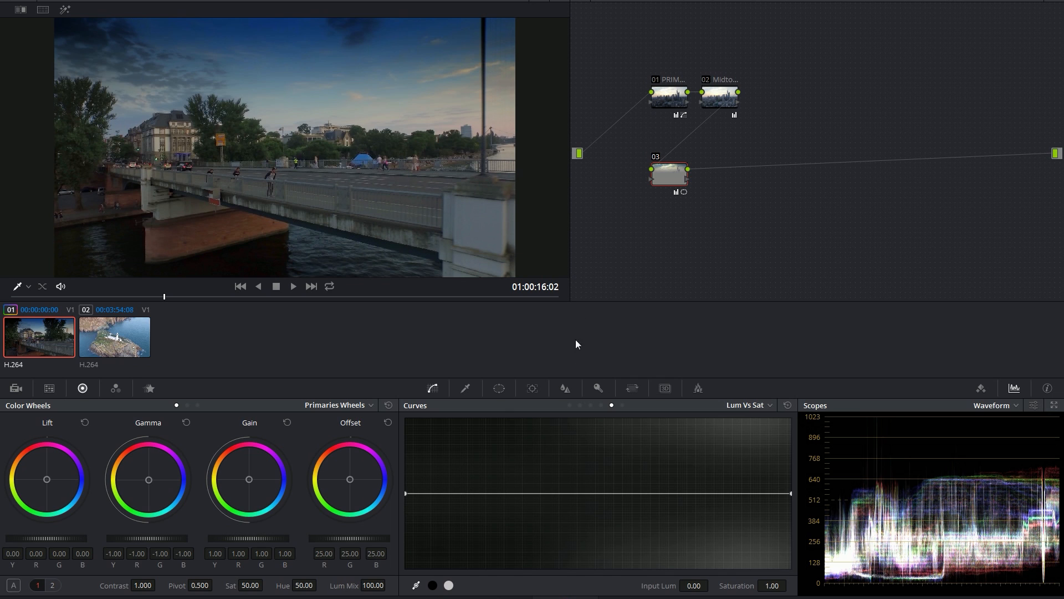
Step: Set node 03's Key Output Gain to 0.760 and check the softened sky effect across the bridge clip
click(599, 388)
mouse_move(671, 184)
mouse_down()
mouse_move(680, 174)
mouse_move(674, 185)
mouse_up()
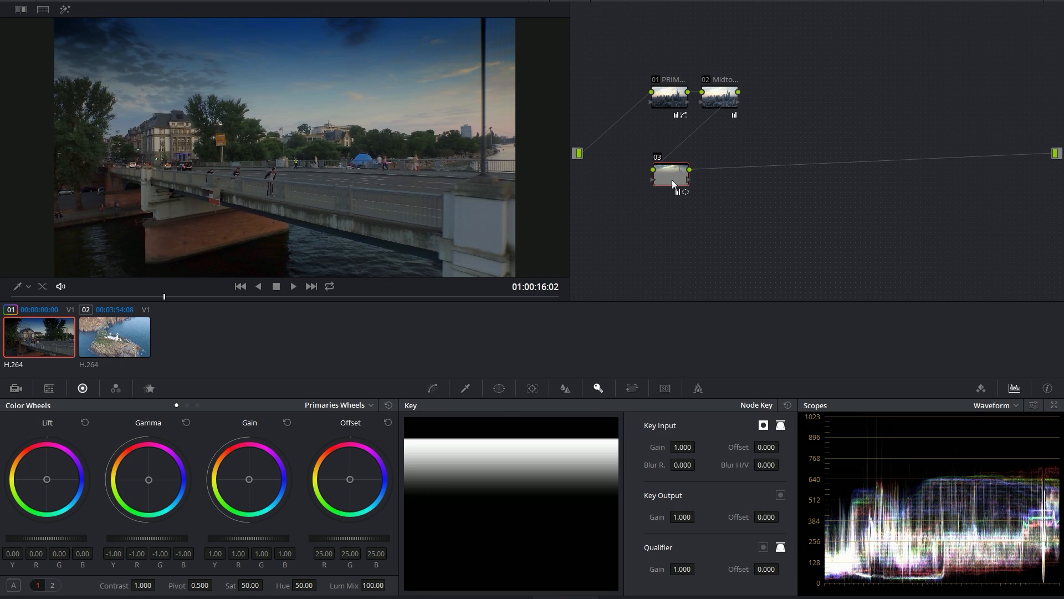
drag(677, 517, 583, 494)
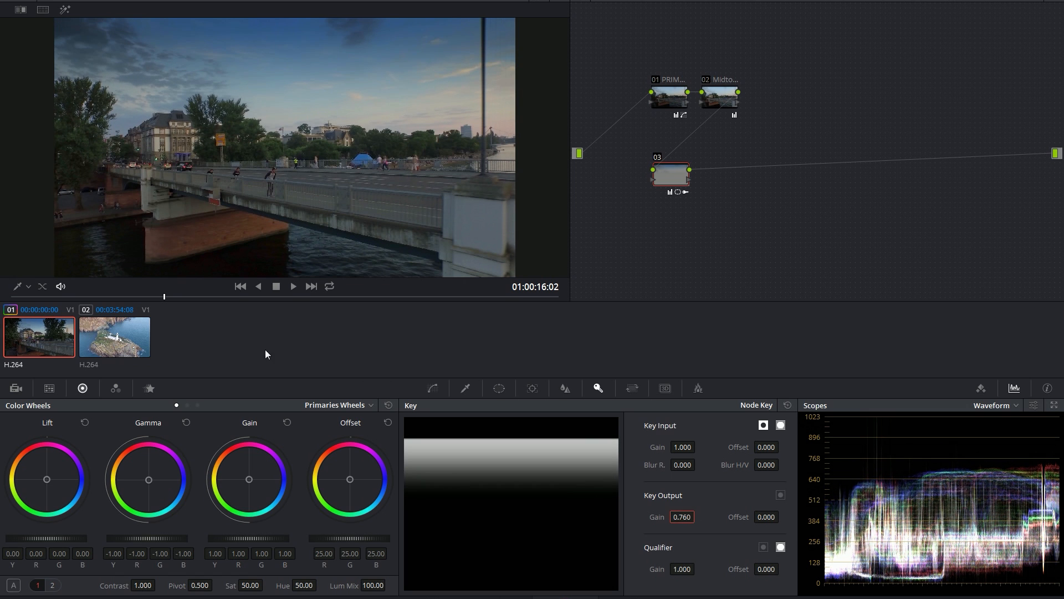
drag(168, 296, 84, 296)
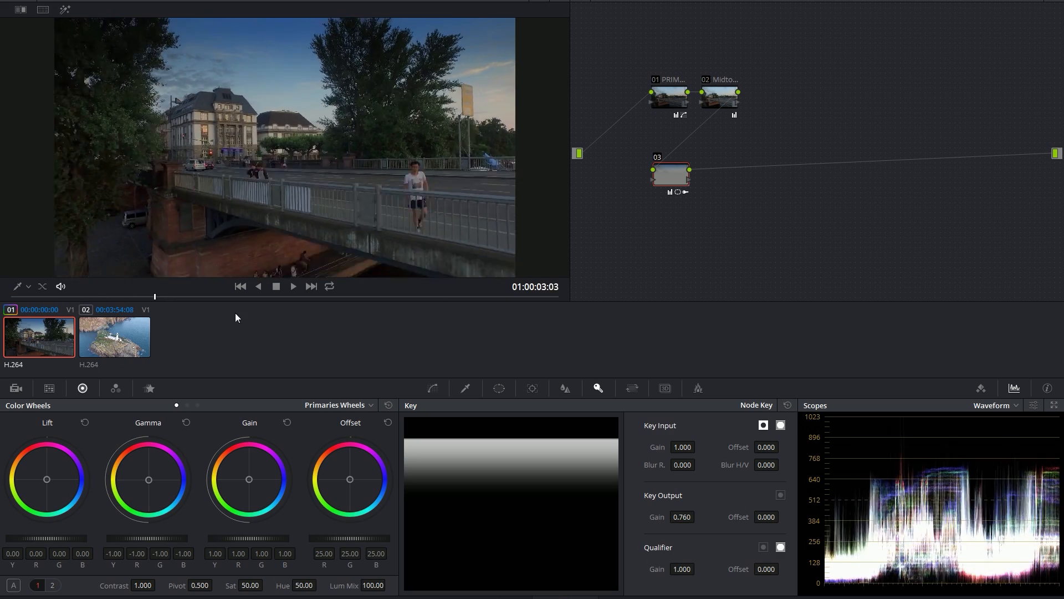
mouse_move(147, 325)
mouse_down()
mouse_move(225, 333)
mouse_move(149, 331)
mouse_up()
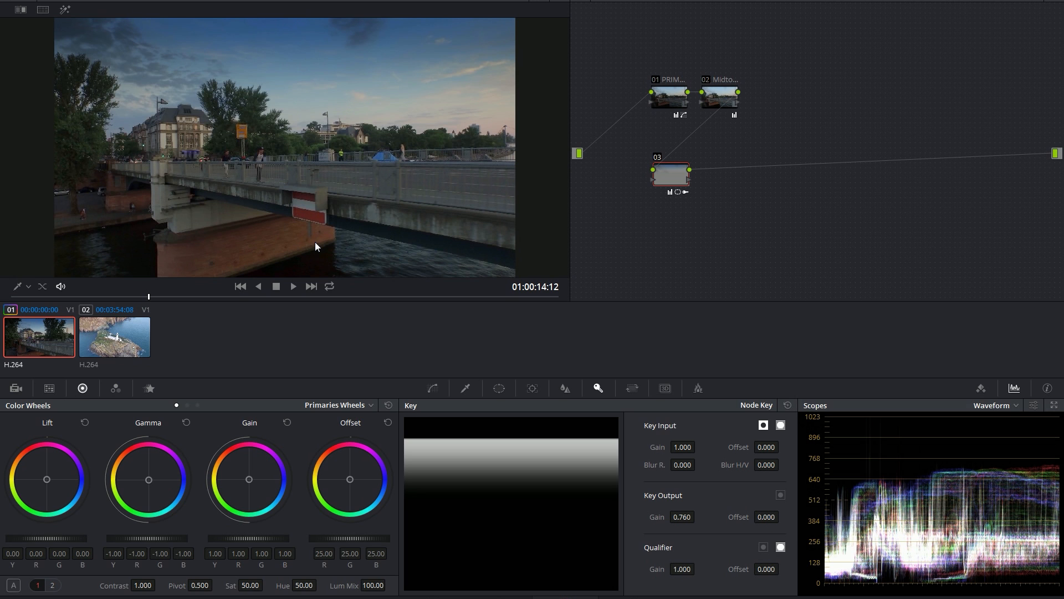
Step: Add serial node 04 after node 03 and warm its Gamma to R 0.02, B -0.02, comparing with the node bypassed
key(alt+s)
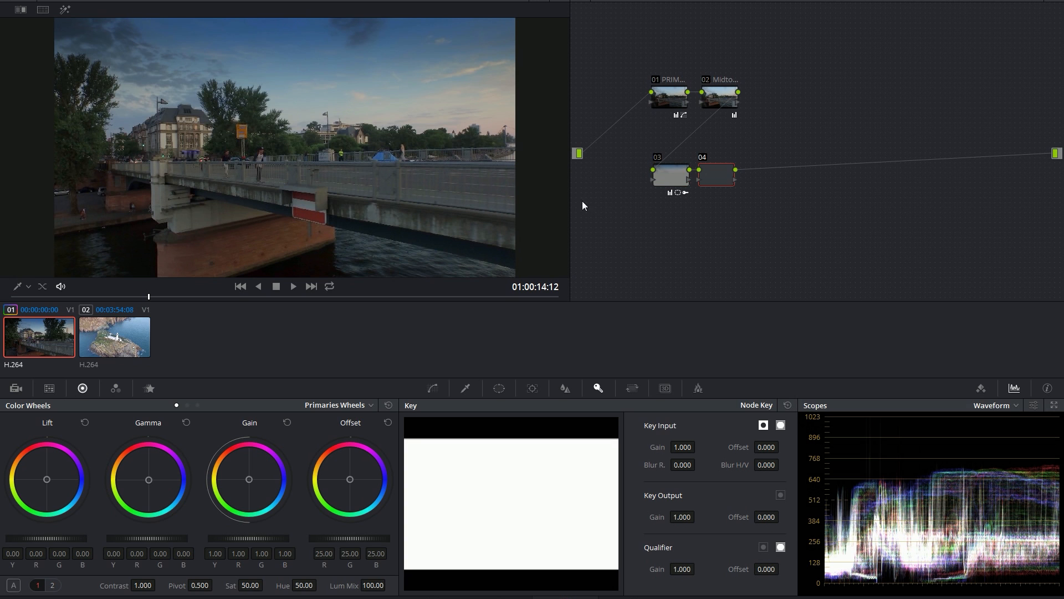
drag(720, 176, 803, 175)
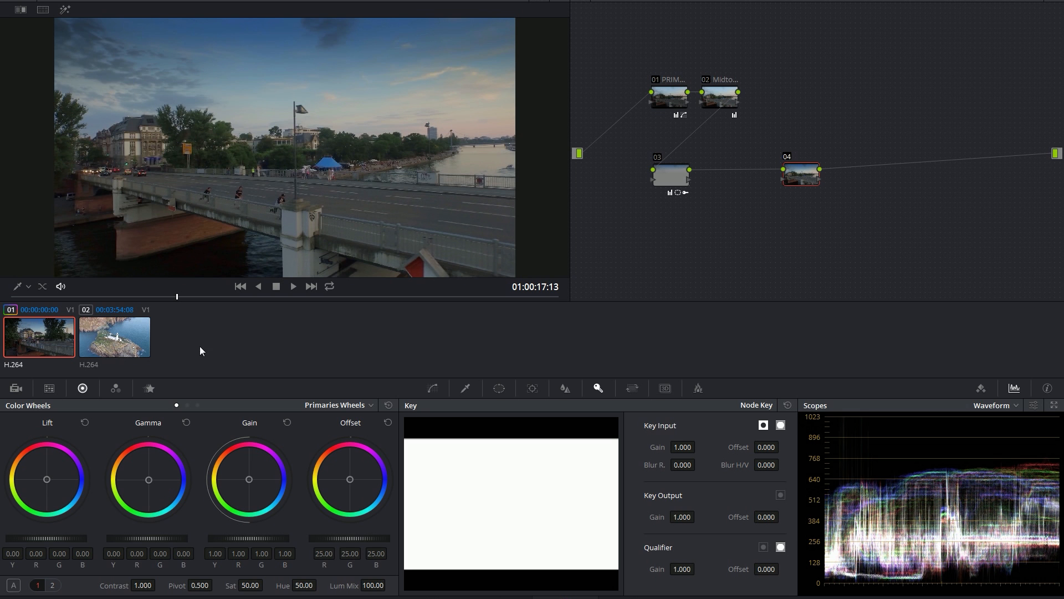
drag(148, 480, 121, 452)
mouse_move(170, 295)
mouse_down()
mouse_move(118, 302)
mouse_move(282, 327)
mouse_move(169, 299)
mouse_up()
click(791, 158)
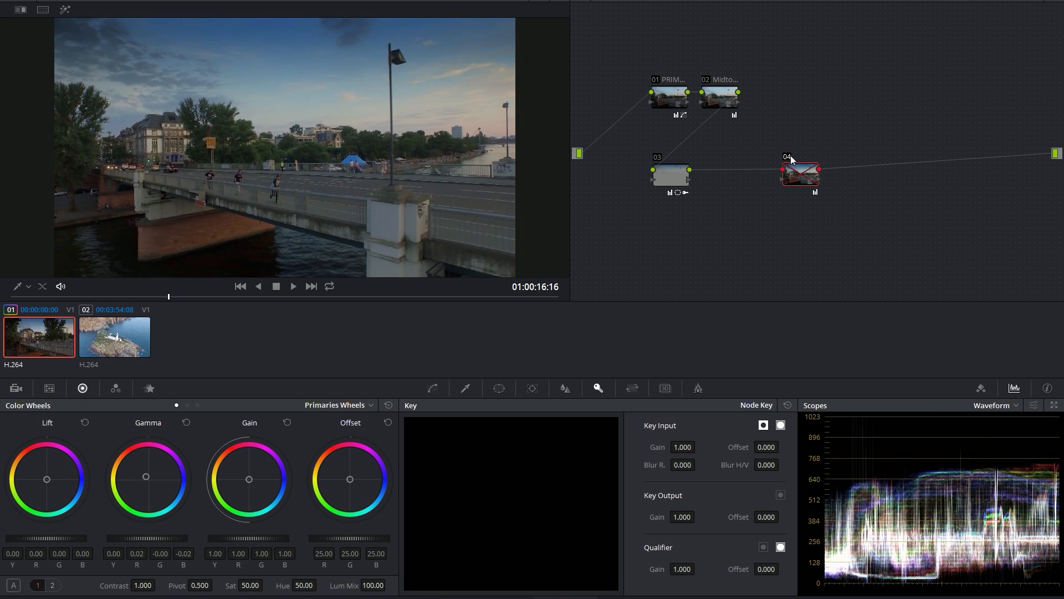
drag(194, 299, 287, 309)
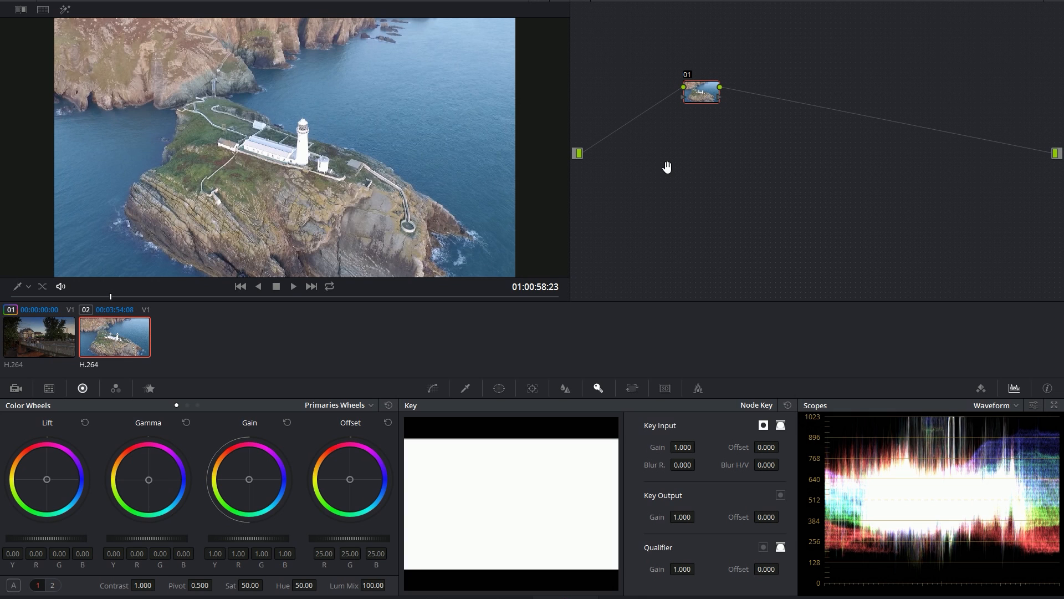
Step: Add a second serial node to the lighthouse clip and label it LUT
key(alt+s)
drag(750, 95, 770, 97)
right_click(775, 98)
click(775, 98)
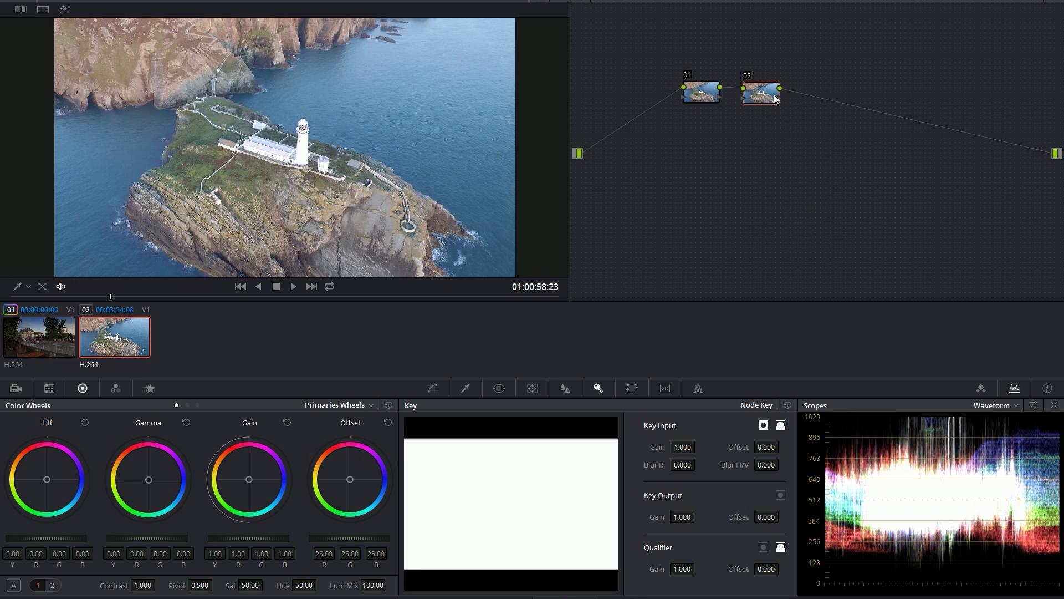
text(LUT)
key(Return)
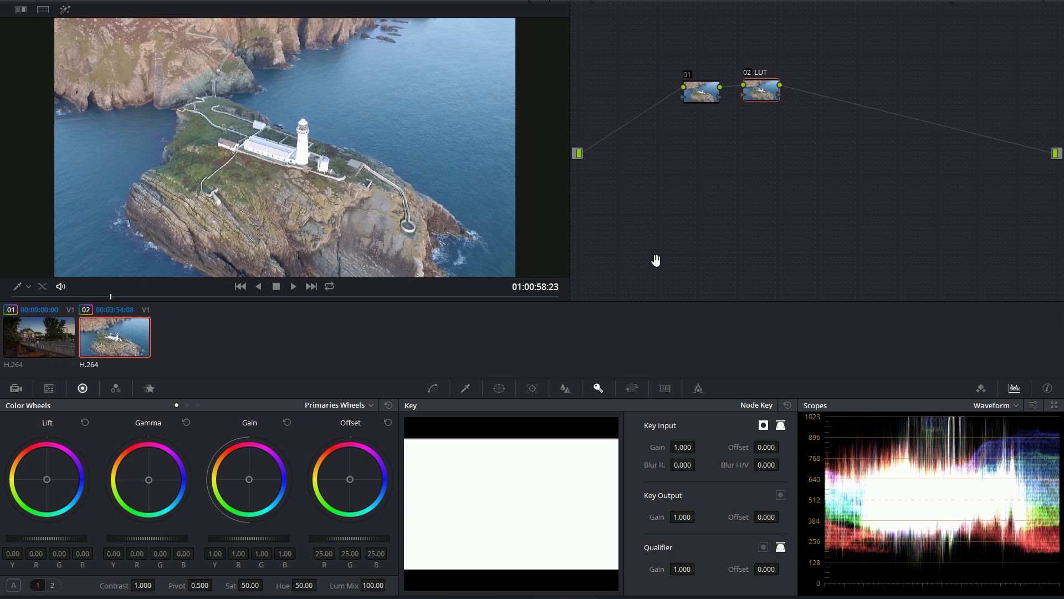
Step: Apply the 3D LUT GC_Falcon_DJI_Log-709 from GC_Falcon_LUTs to the LUT node
right_click(758, 89)
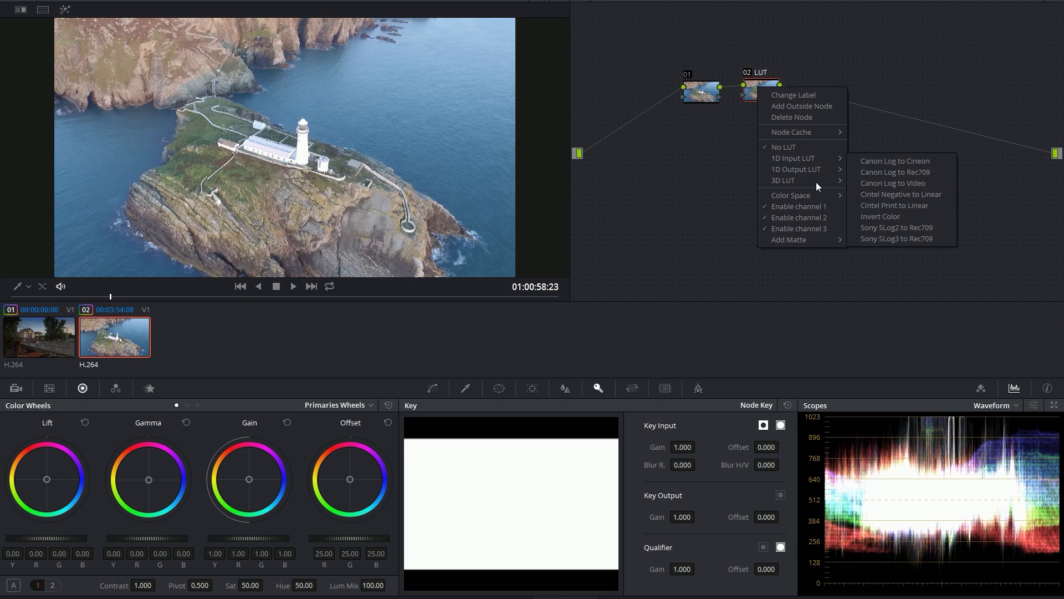
mouse_move(816, 182)
mouse_move(914, 282)
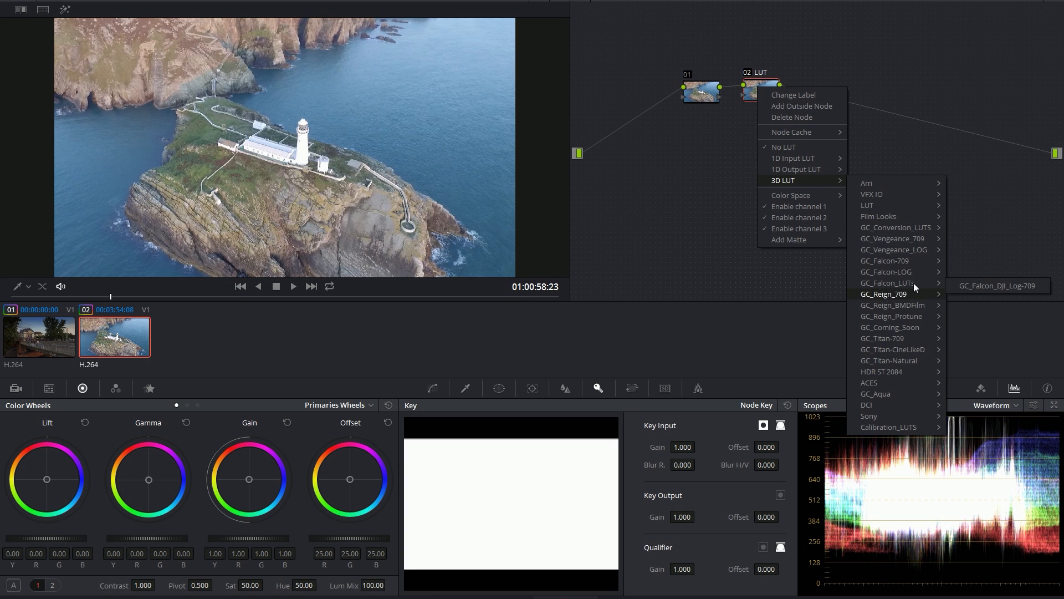
click(979, 285)
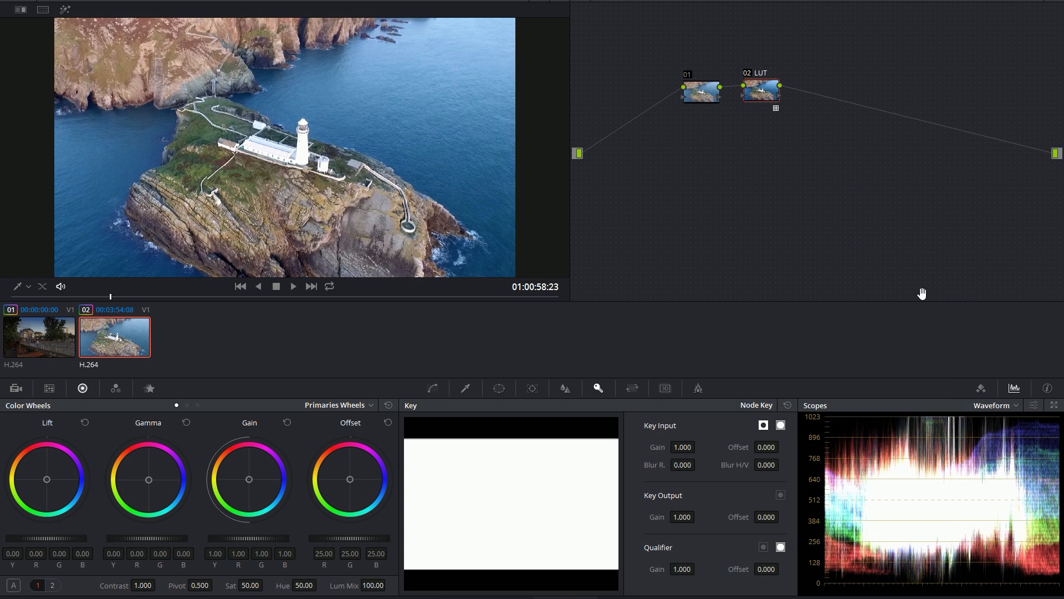
Step: Bypass and re-enable the LUT node to compare the lighthouse shot with and without the conversion
click(748, 73)
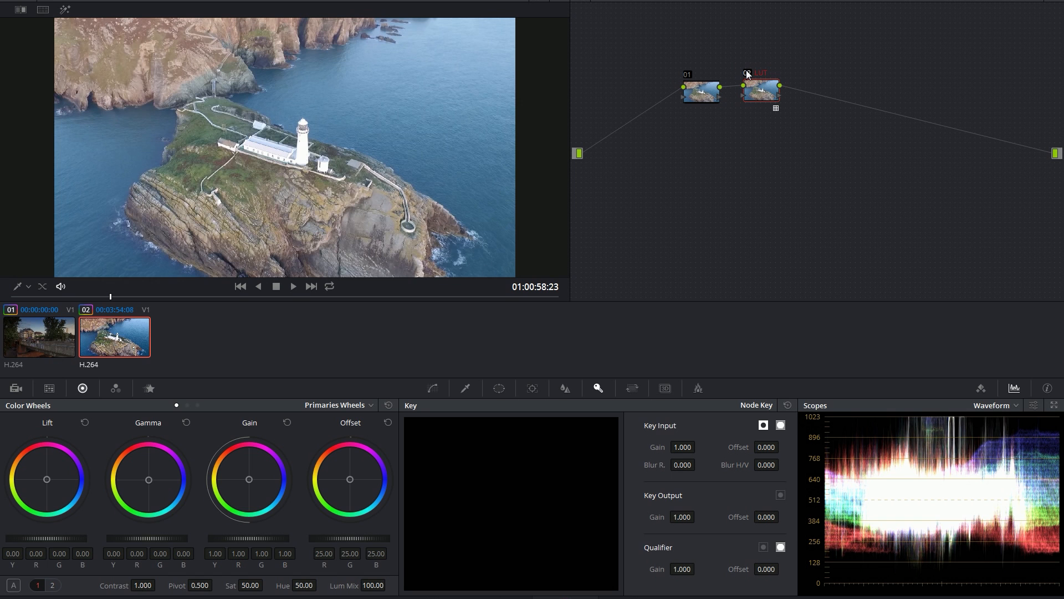
click(747, 74)
click(748, 73)
click(747, 73)
click(748, 73)
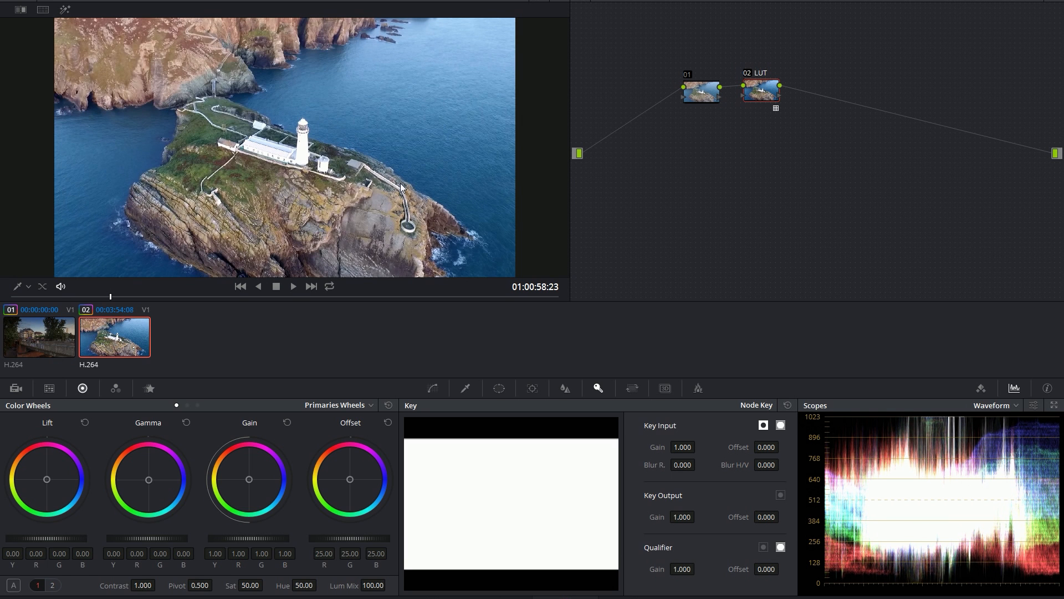
click(749, 73)
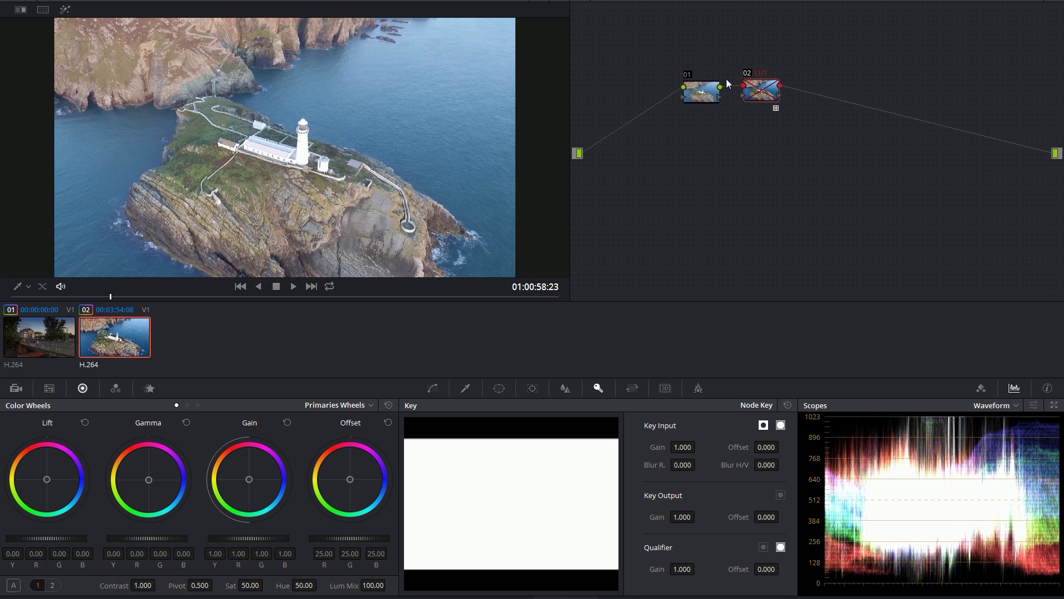
click(752, 74)
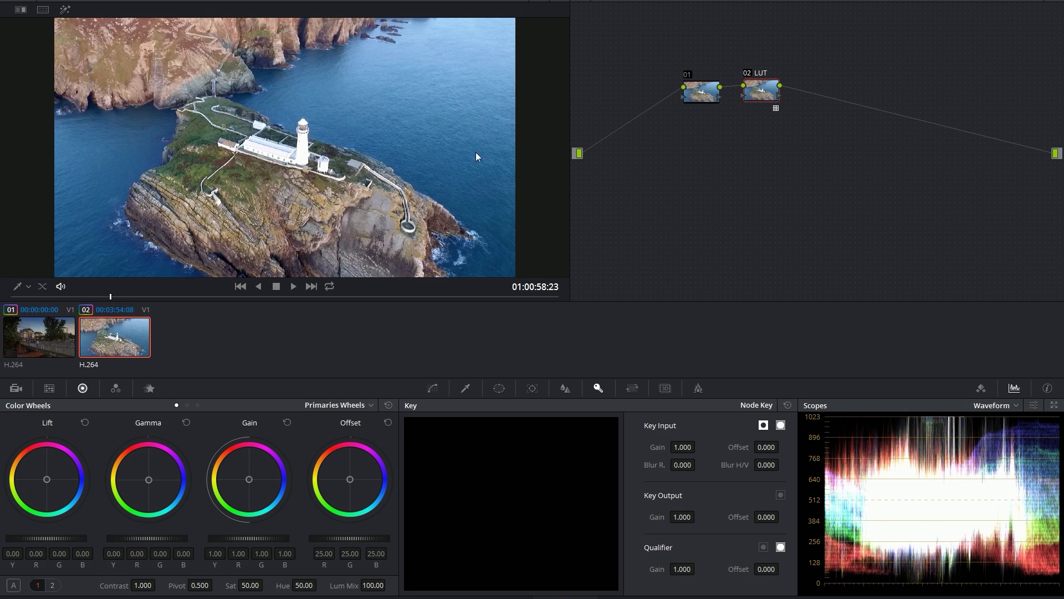
Step: Compare the graded bridge clip with the lighthouse clip and scrub through the lighthouse shot to check the LUT
key(Up)
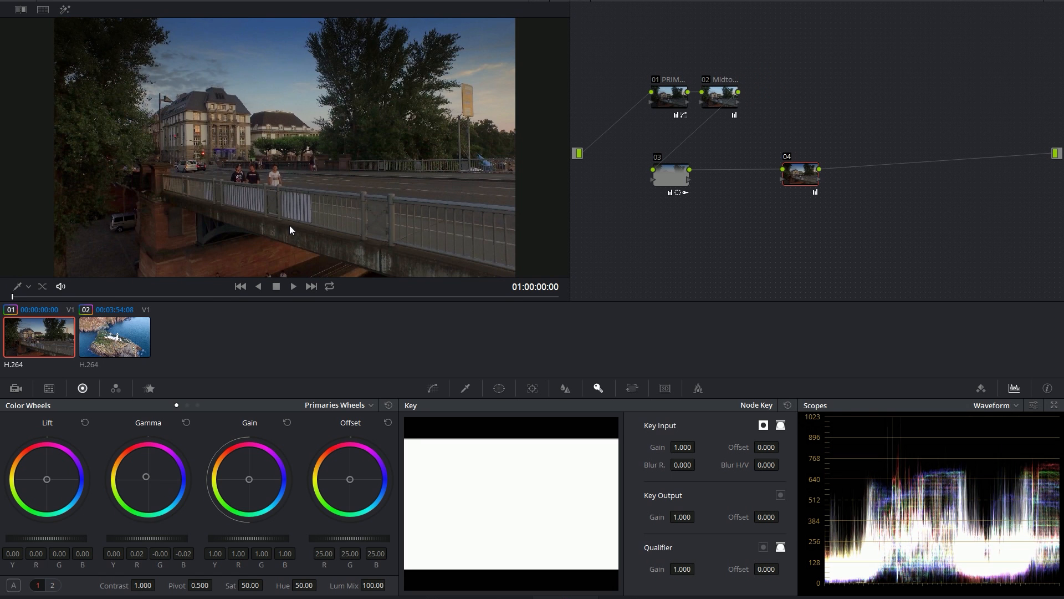
click(134, 324)
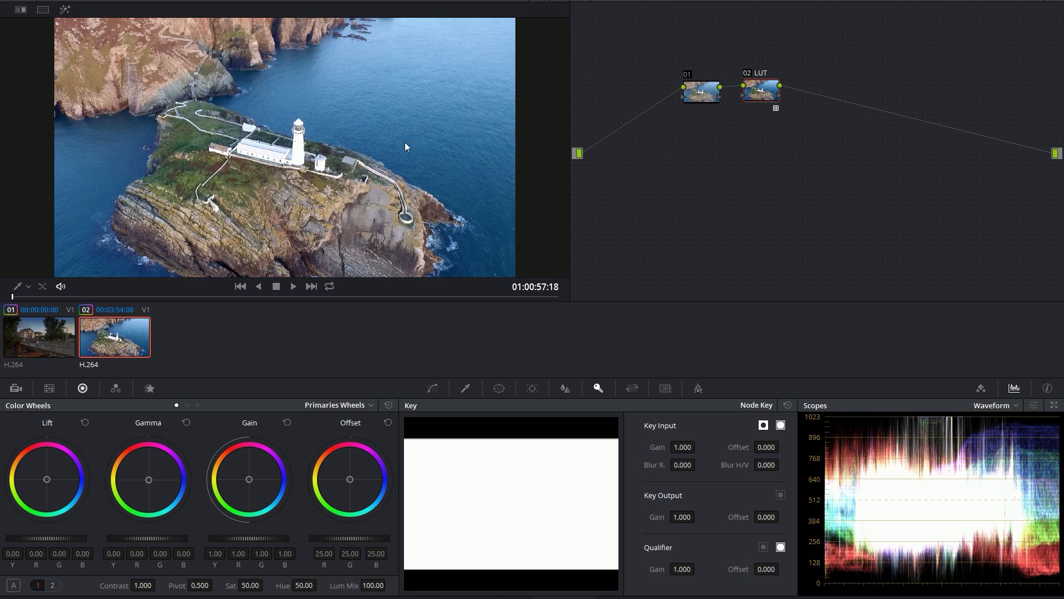
drag(112, 298, 265, 297)
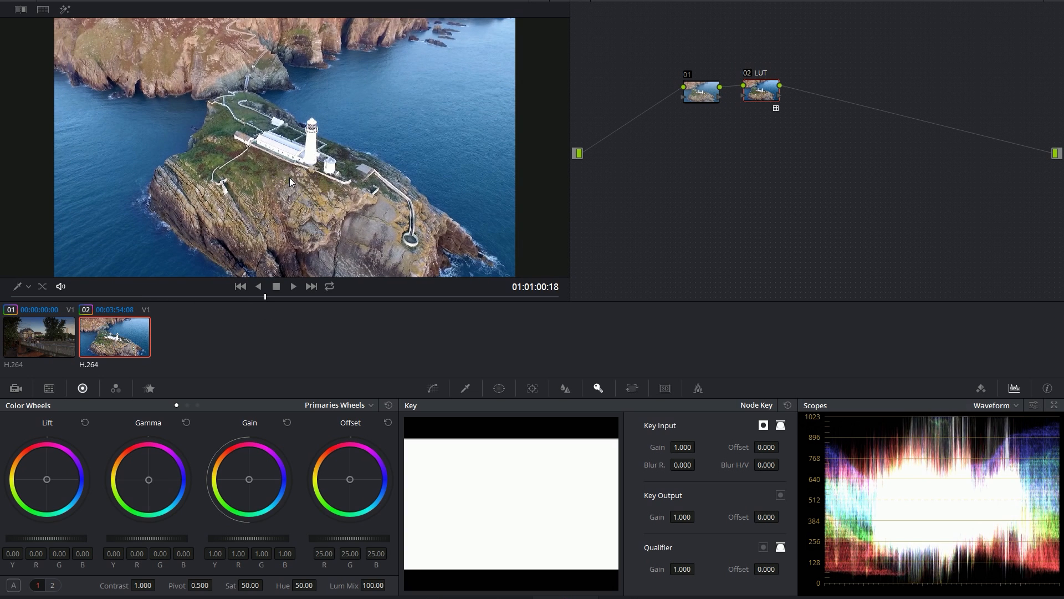
drag(258, 294, 189, 298)
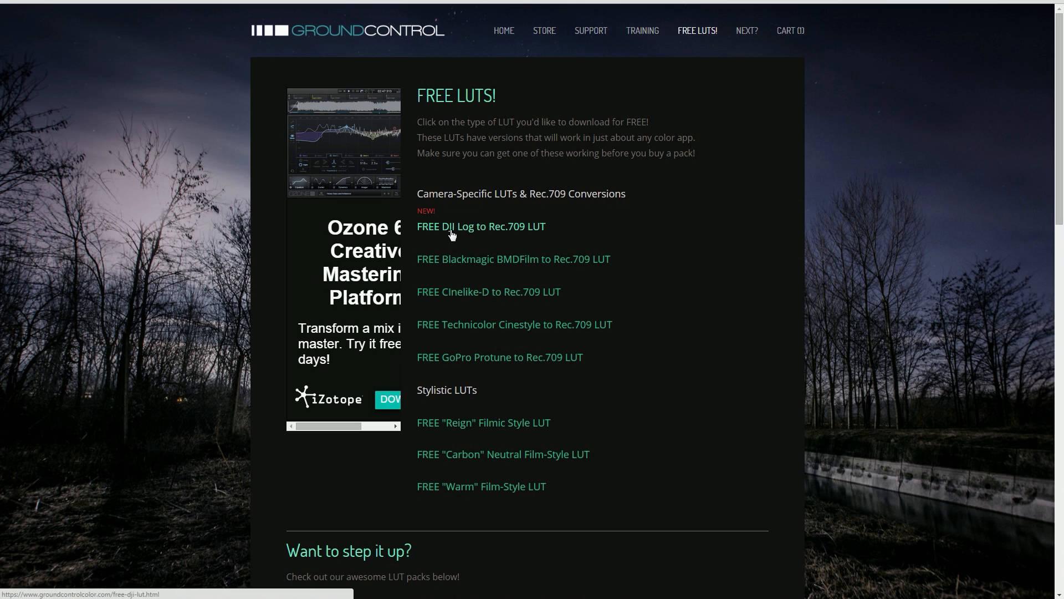
Step: On the Ground Control website, view the free DJI Log to Rec.709 LUT page and the Falcon LUT pack page
click(492, 230)
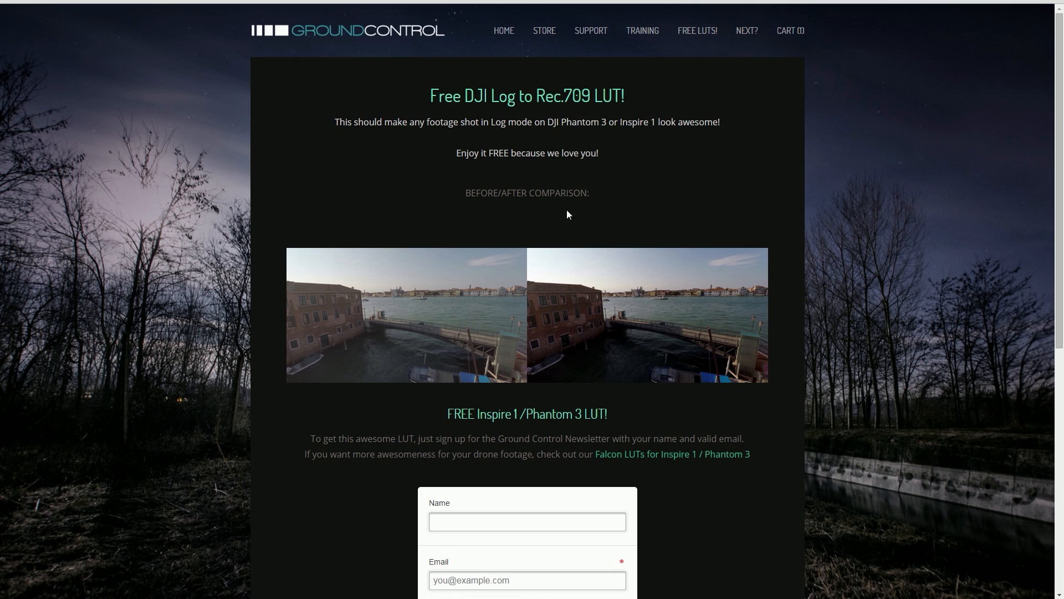
scroll(687, 240, down, 6)
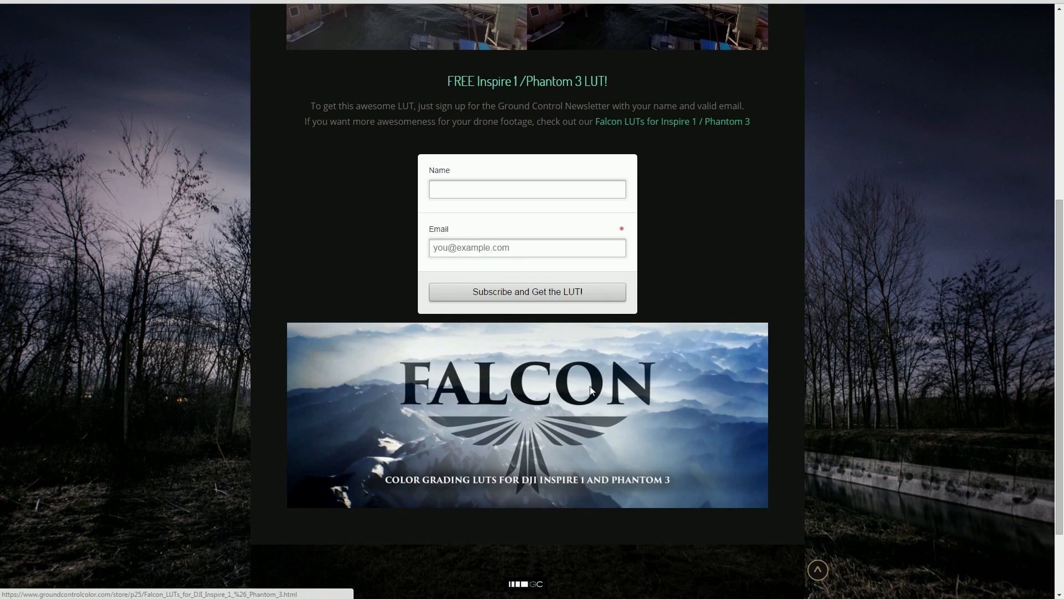
click(591, 390)
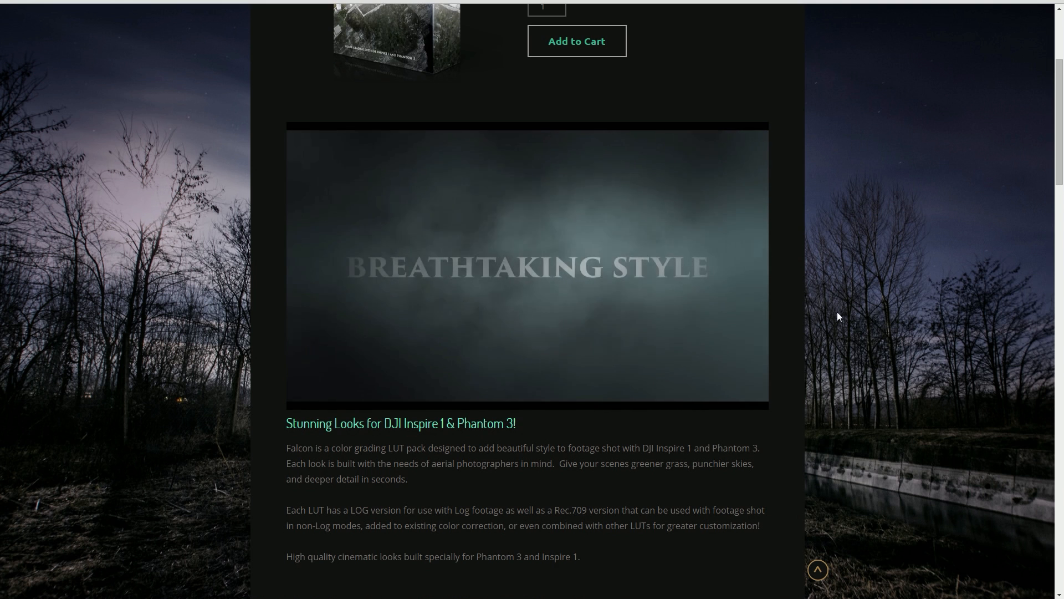
scroll(888, 277, up, 4)
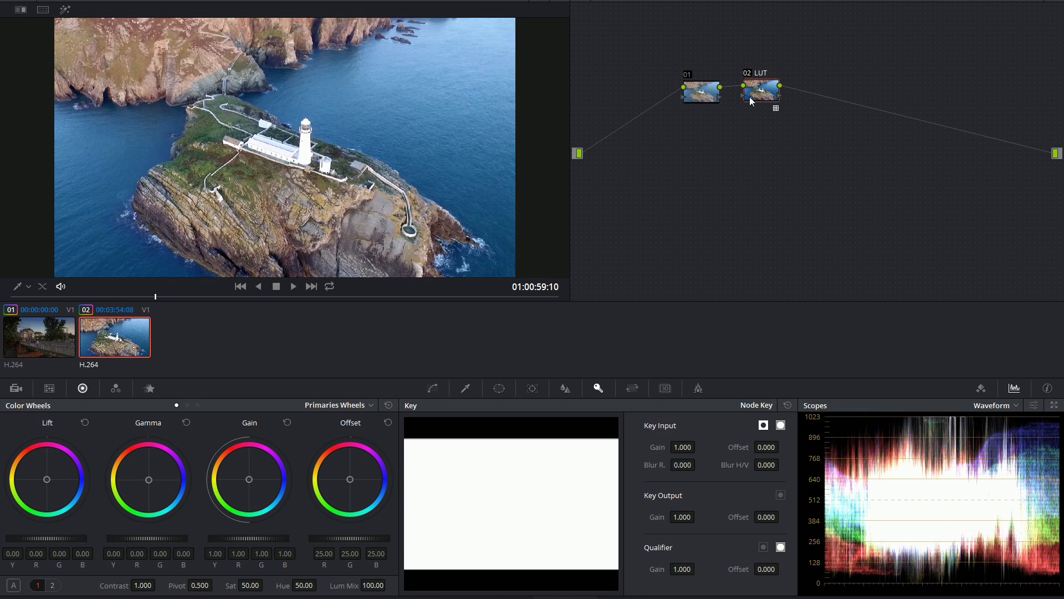
Step: Label the lighthouse clip's node 01 as Tweaks
click(701, 94)
right_click(703, 90)
click(717, 95)
text(TWEA)
key(Return)
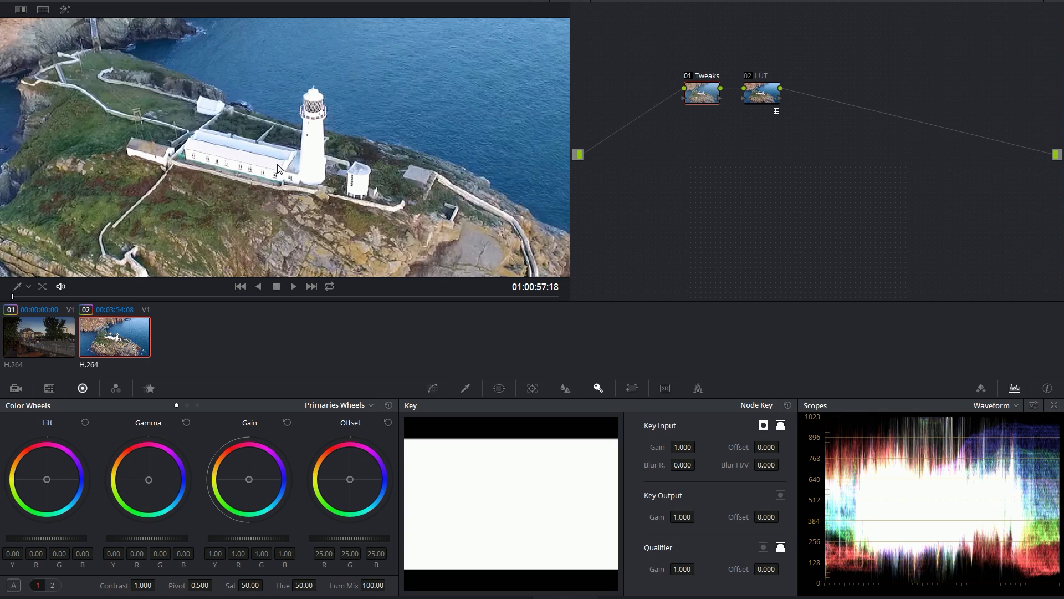
Step: Lower the Tweaks node's master Gain to 0.95 to recover the lighthouse highlights ahead of the LUT
click(748, 76)
scroll(233, 545, down, 2)
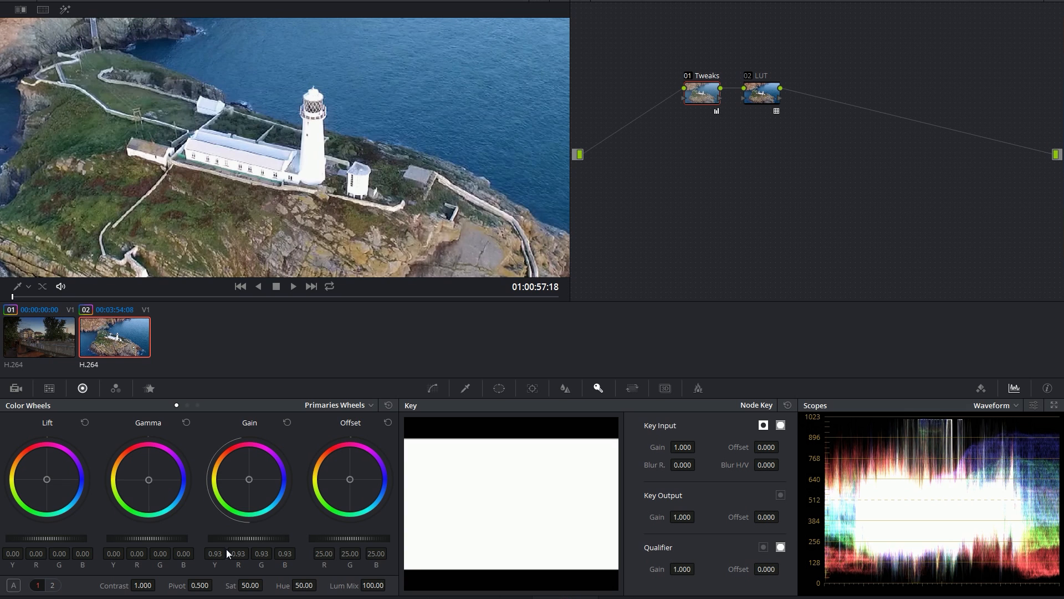
scroll(232, 549, up, 1)
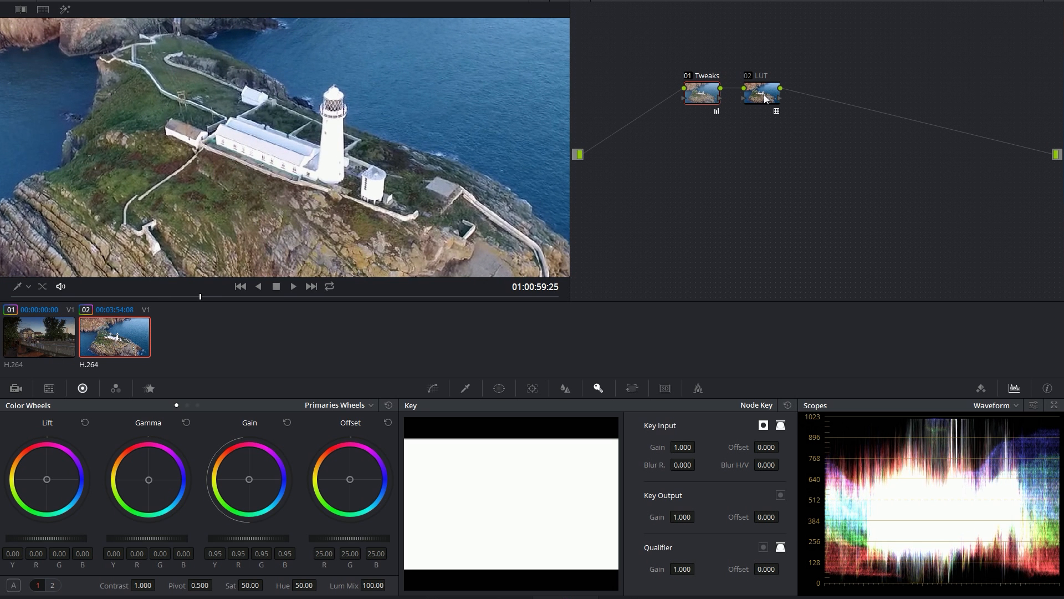
Step: Move the LUT node farther along the chain and insert serial node 03 between Tweaks and LUT
drag(763, 100, 895, 92)
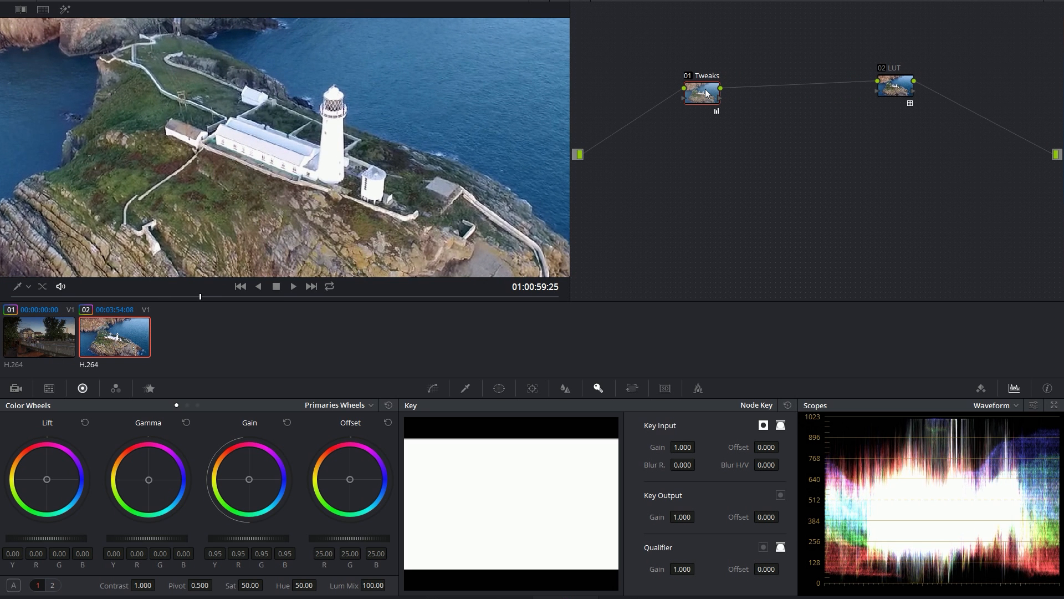
key(alt+s)
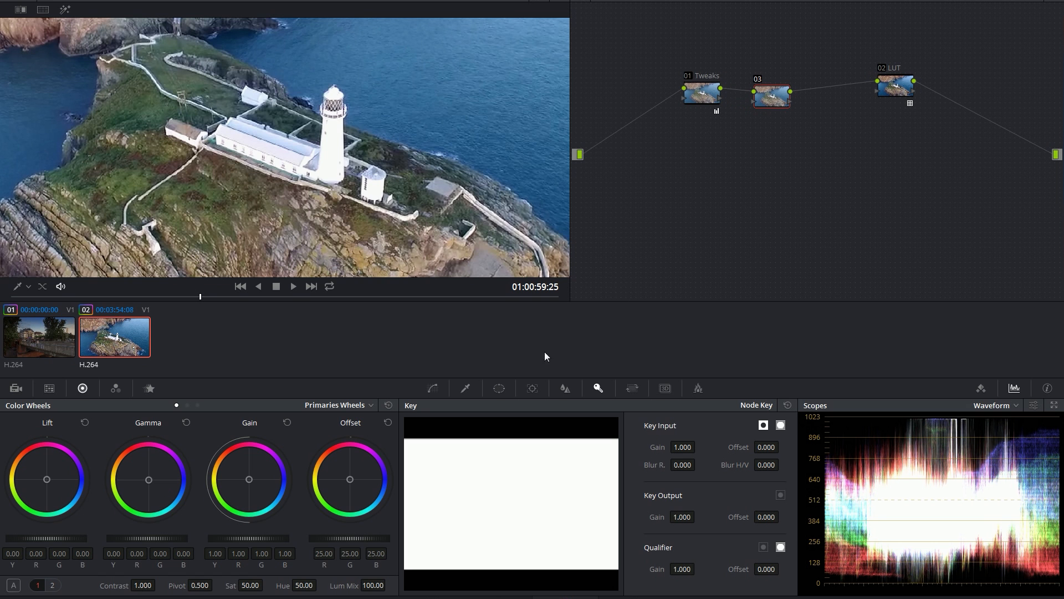
scroll(357, 102, up, 5)
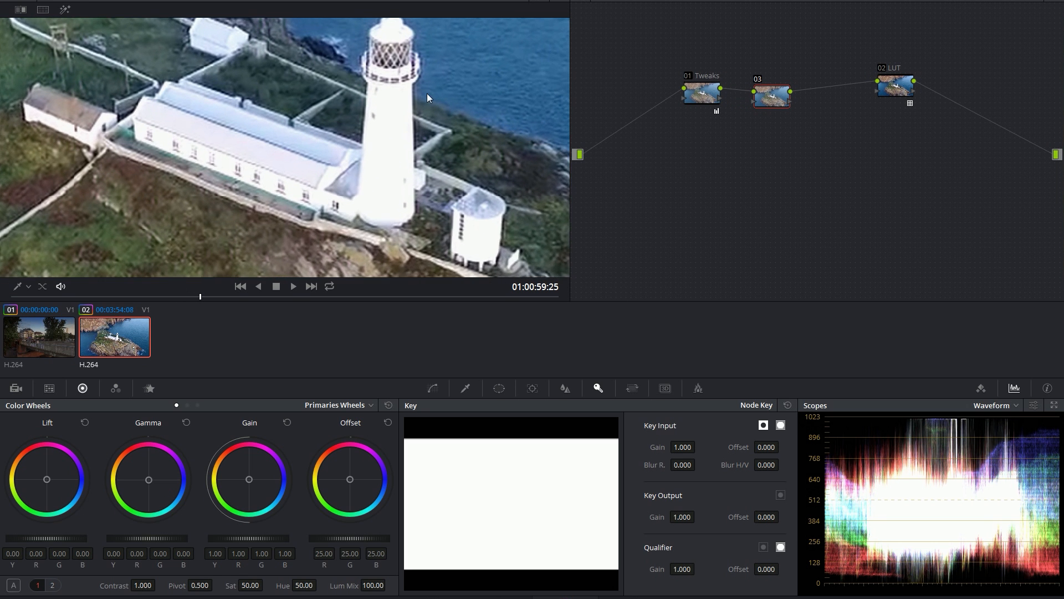
Step: Pull down the upper and middle parts of node 03's custom curve to darken the lighthouse highlights
drag(415, 148, 440, 138)
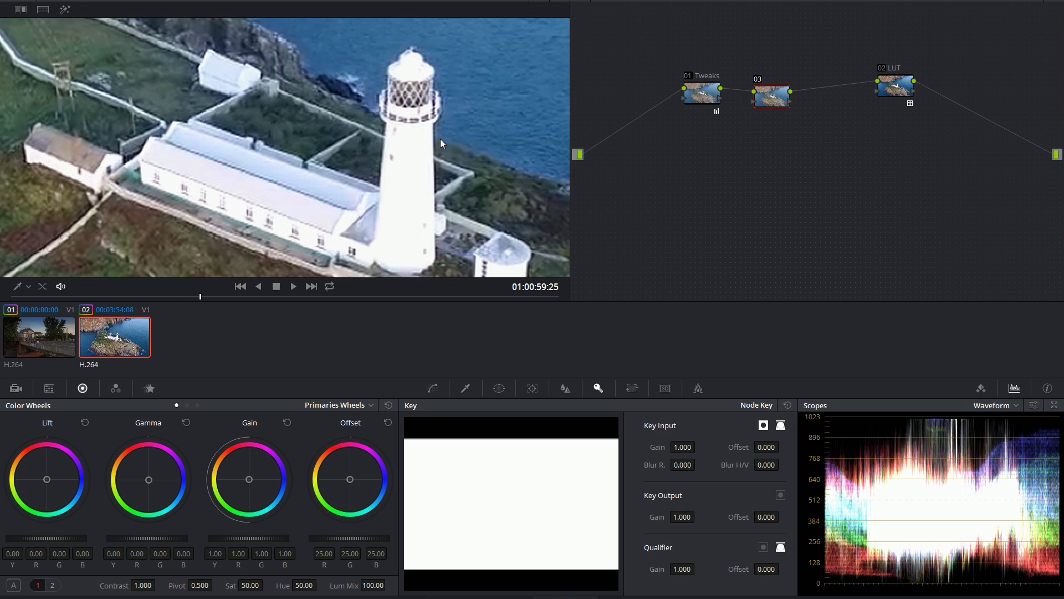
click(532, 388)
click(433, 388)
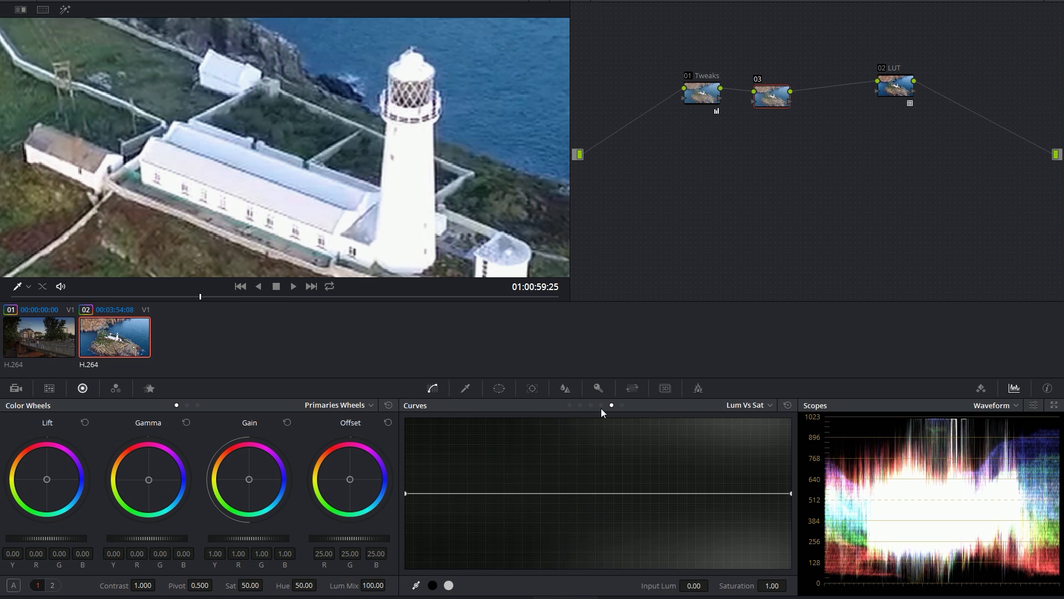
click(570, 406)
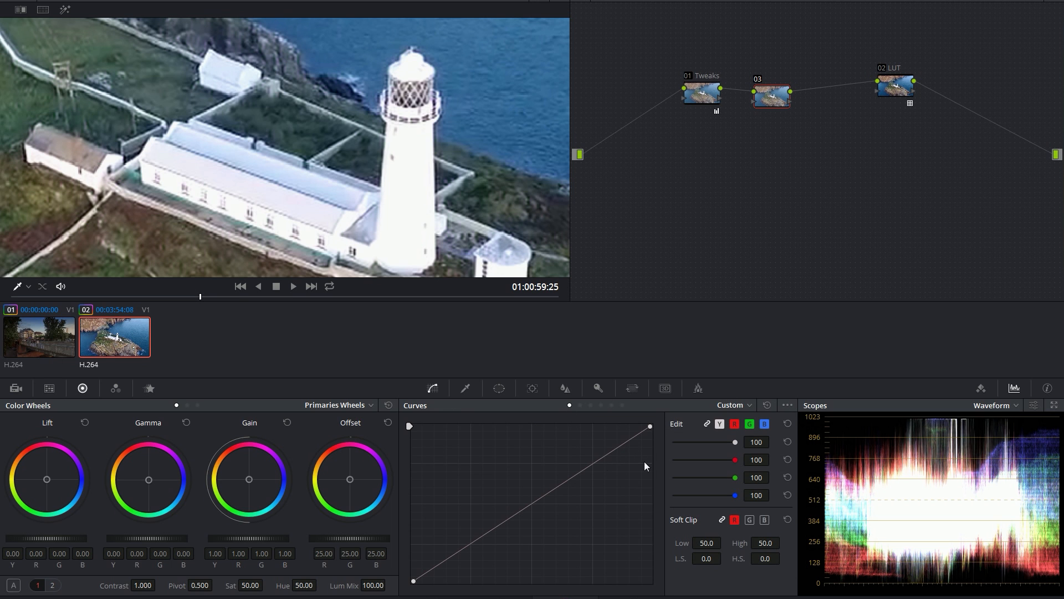
drag(614, 451, 616, 489)
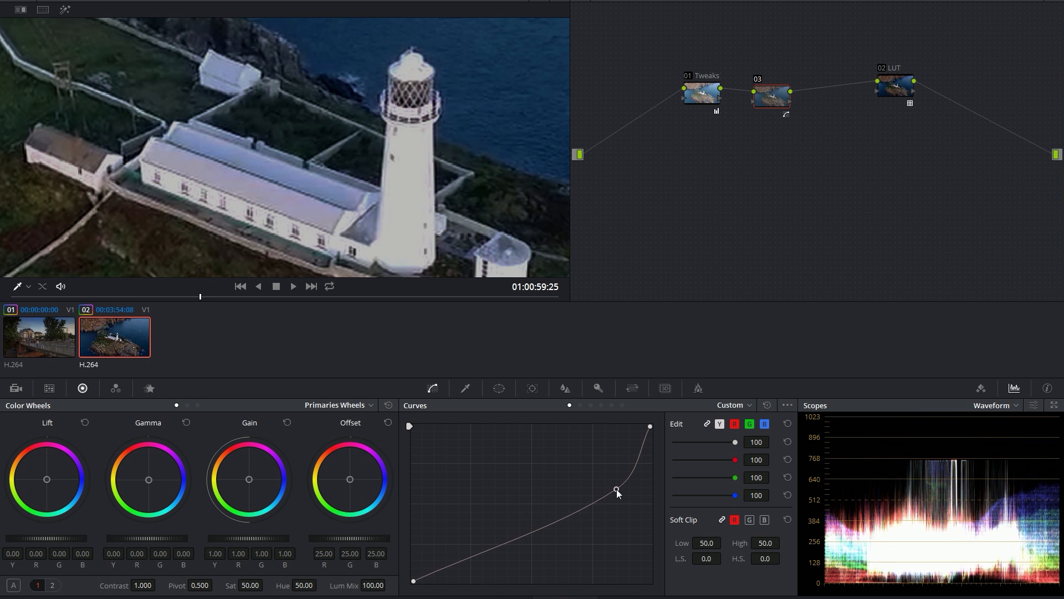
drag(540, 532, 542, 538)
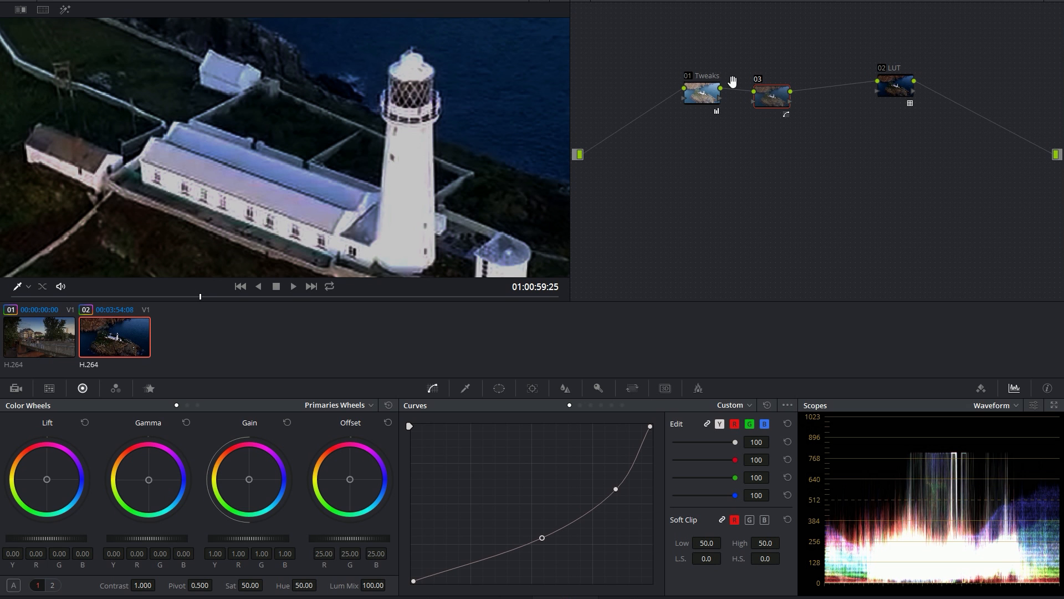
Step: Compare the lighthouse highlights with node 03 disabled and enabled
click(758, 80)
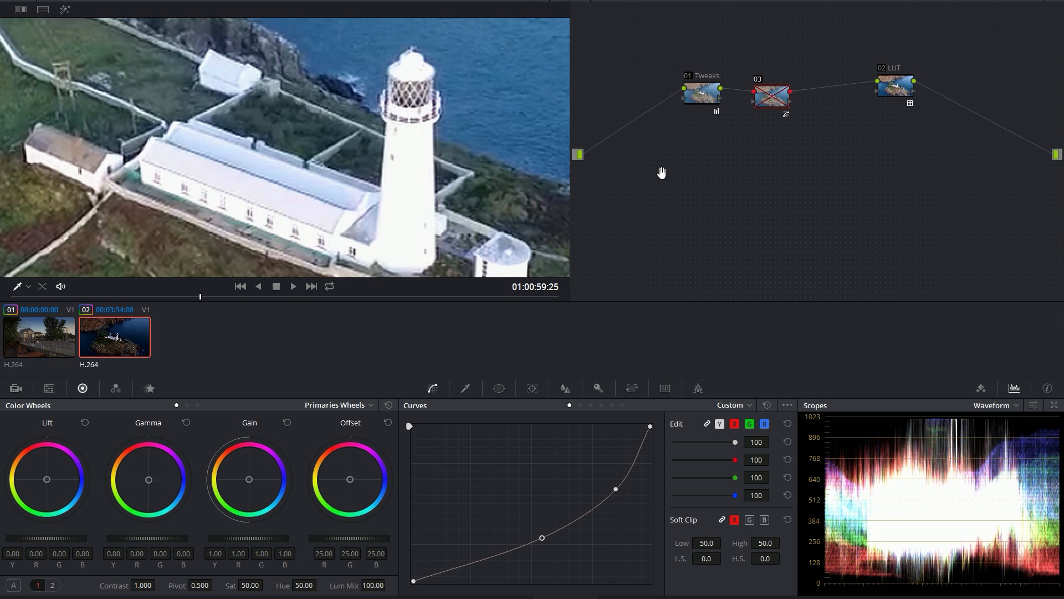
click(759, 80)
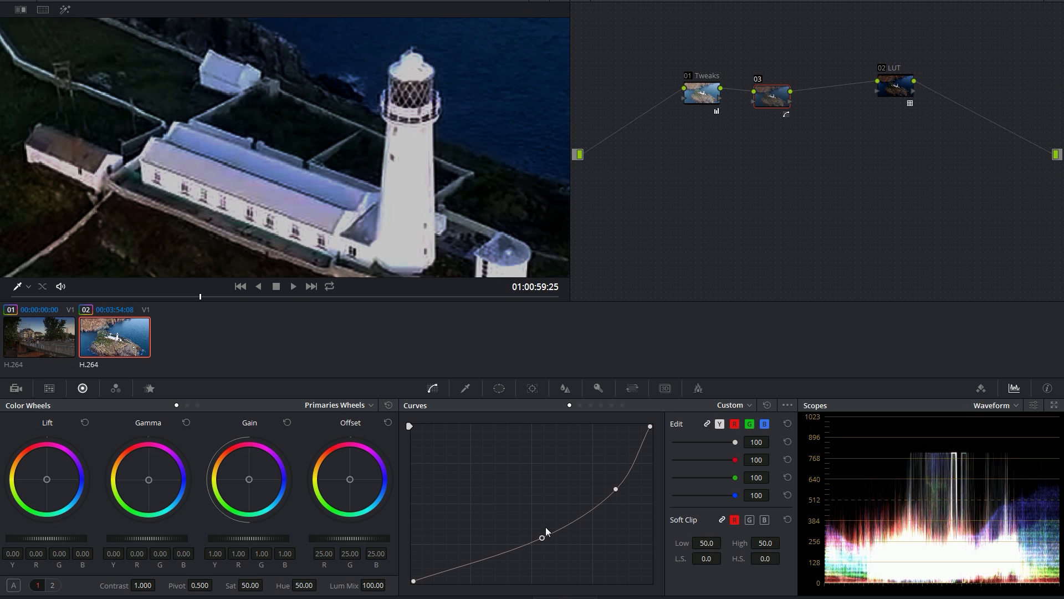
click(757, 82)
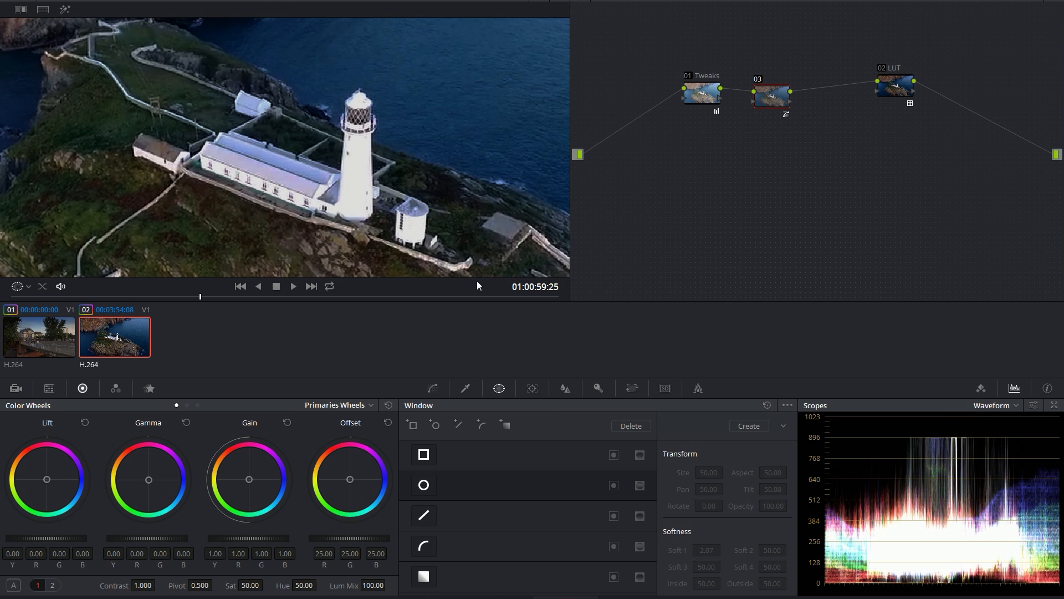
Step: Add a circular window around the lighthouse buildings on node 03, with size 24.19, aspect 75.76, rotation 11.80 and softness 10.44
click(425, 485)
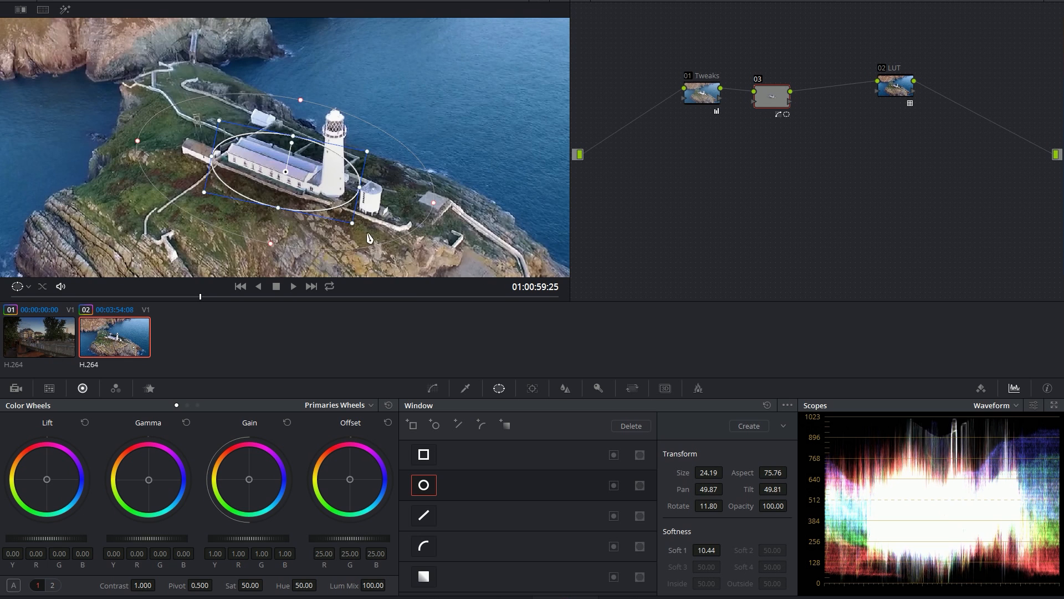
drag(369, 236, 392, 249)
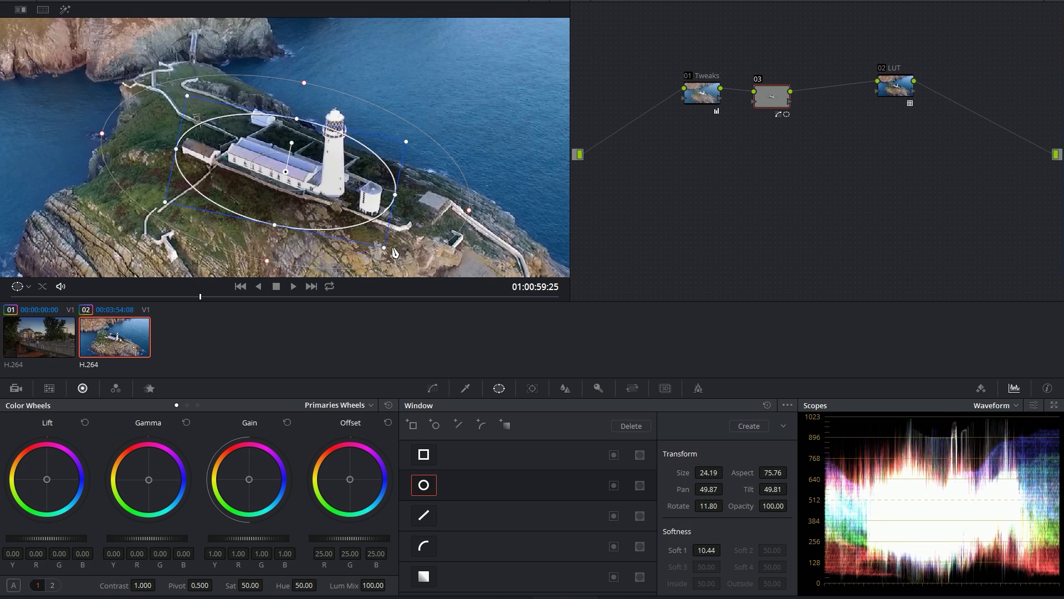
scroll(276, 177, up, 3)
Step: Qualify the bright building surfaces on node 03 by luminance only, with low at 68.3 and low softness at 22.9
click(465, 388)
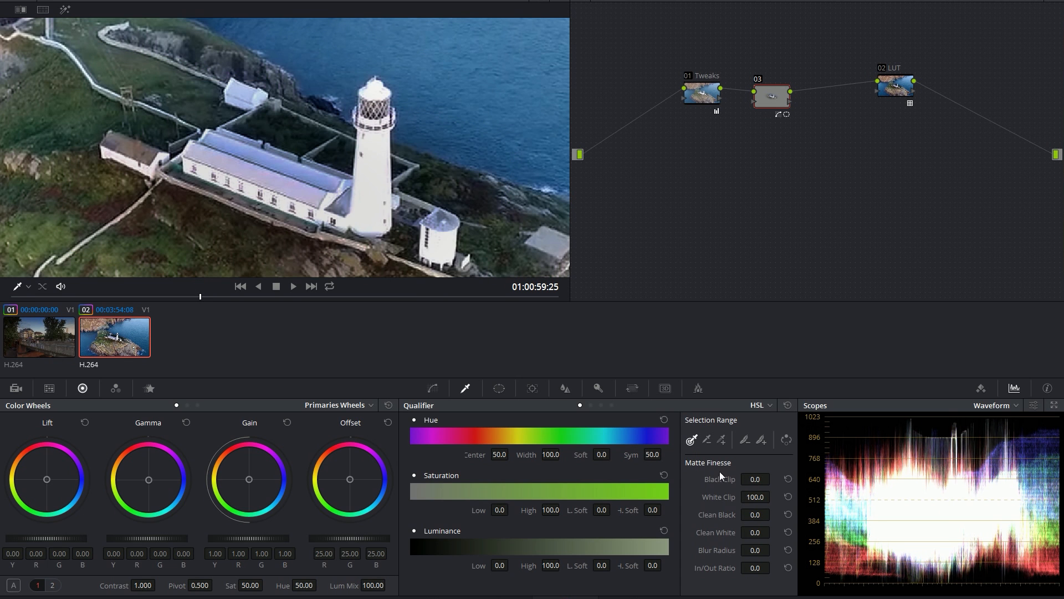
click(413, 475)
click(414, 421)
drag(508, 566, 511, 565)
drag(606, 564, 614, 564)
drag(511, 565, 512, 564)
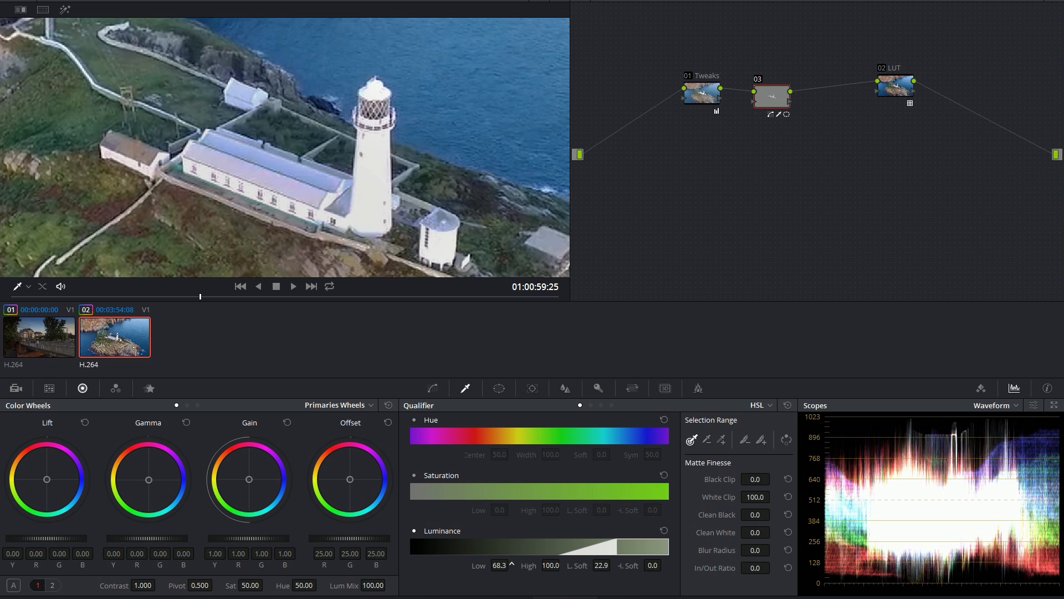
Step: Refine node 03's matte with blur radius 15.7, clean white 9.8 and clean black 2.8
drag(755, 550, 690, 547)
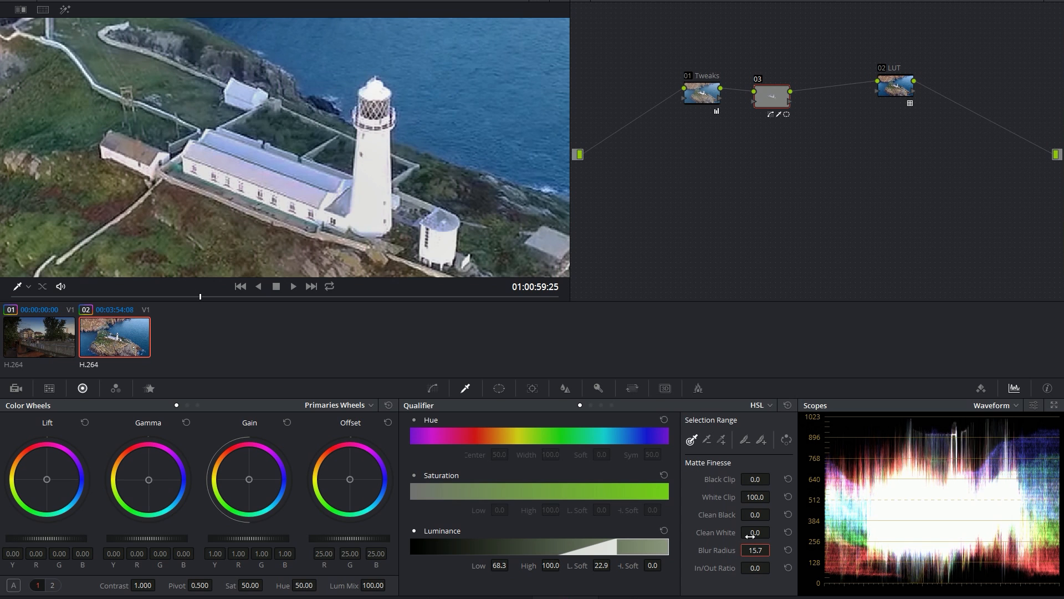
mouse_move(756, 532)
mouse_down()
mouse_move(773, 532)
mouse_move(765, 514)
mouse_up()
click(625, 198)
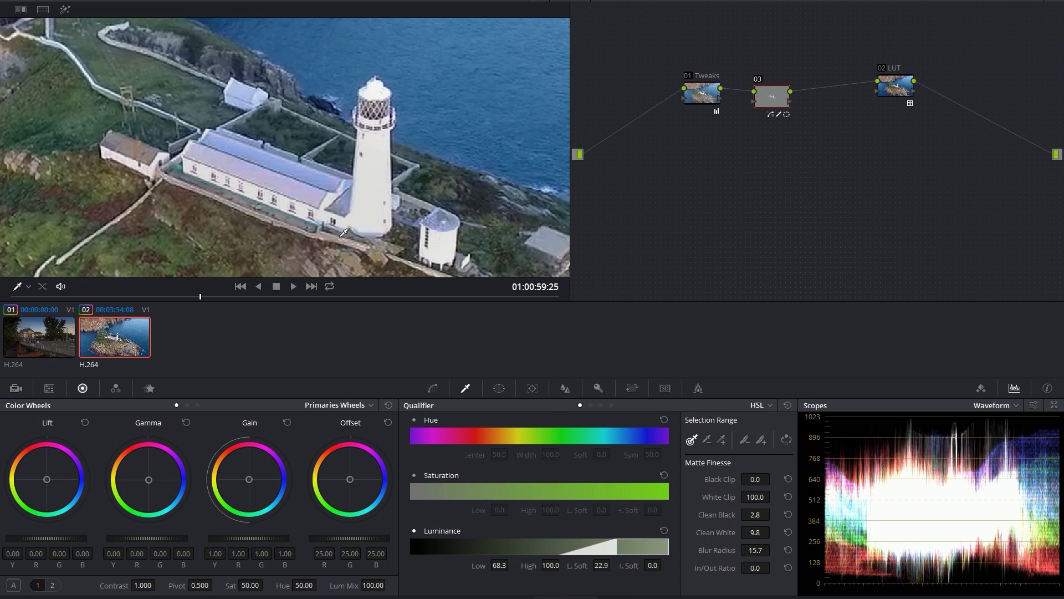
Step: Toggle node 03 off and on to compare the qualified highlight recovery on the lighthouse
click(758, 80)
click(757, 81)
click(758, 81)
click(757, 81)
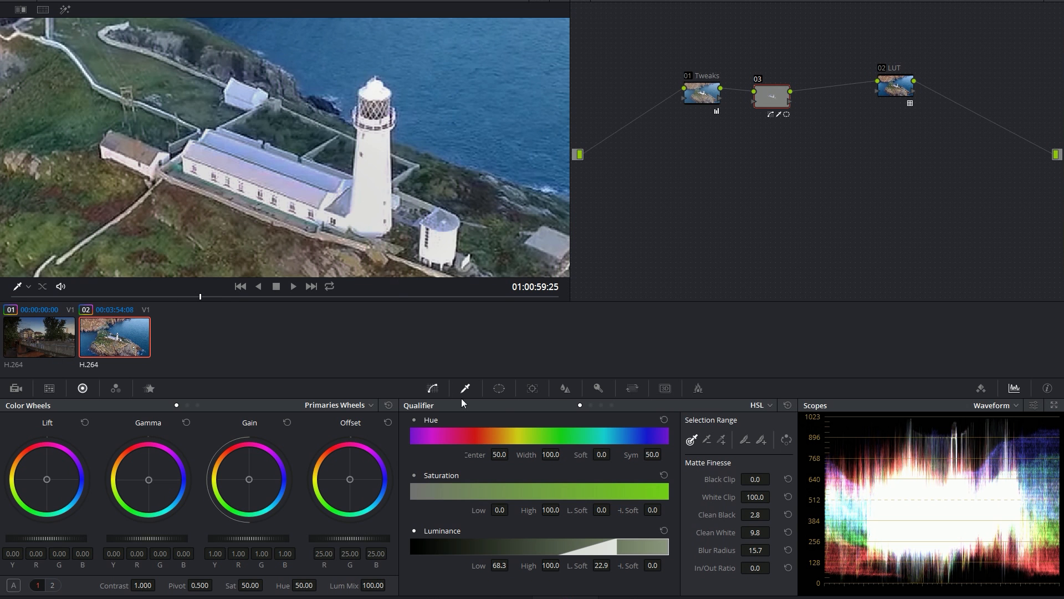
Step: Track node 03's circular window forward and backward through the lighthouse clip
click(499, 388)
click(423, 486)
scroll(338, 199, down, 4)
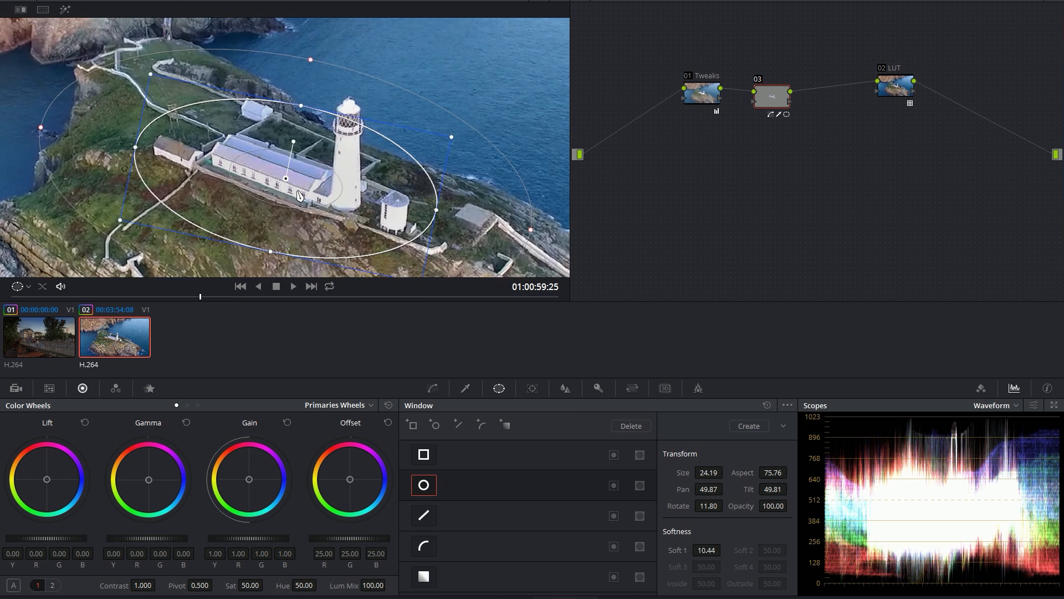
scroll(307, 209, down, 2)
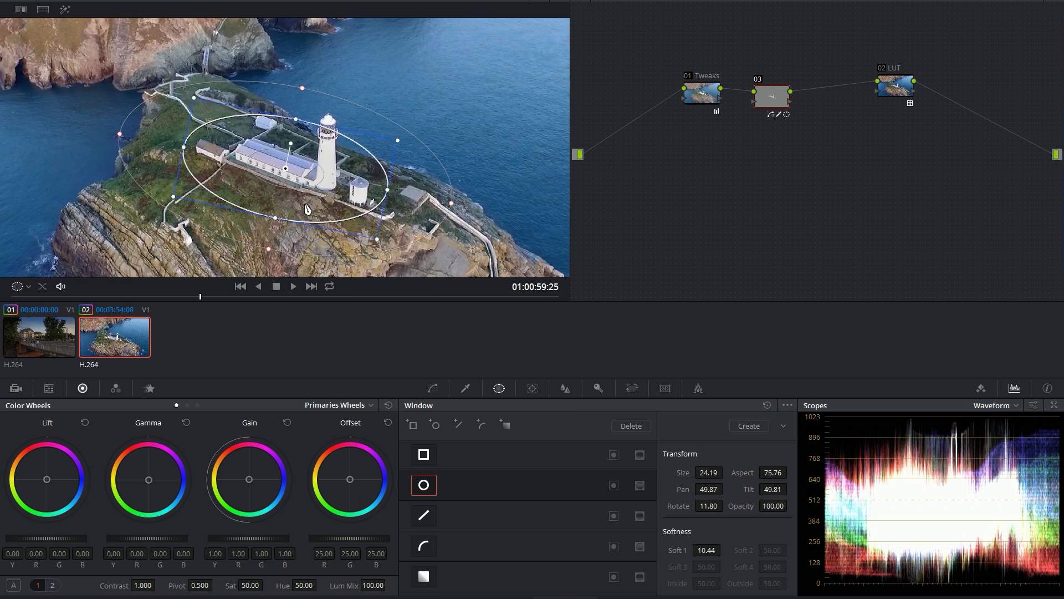
key(ctrl+t)
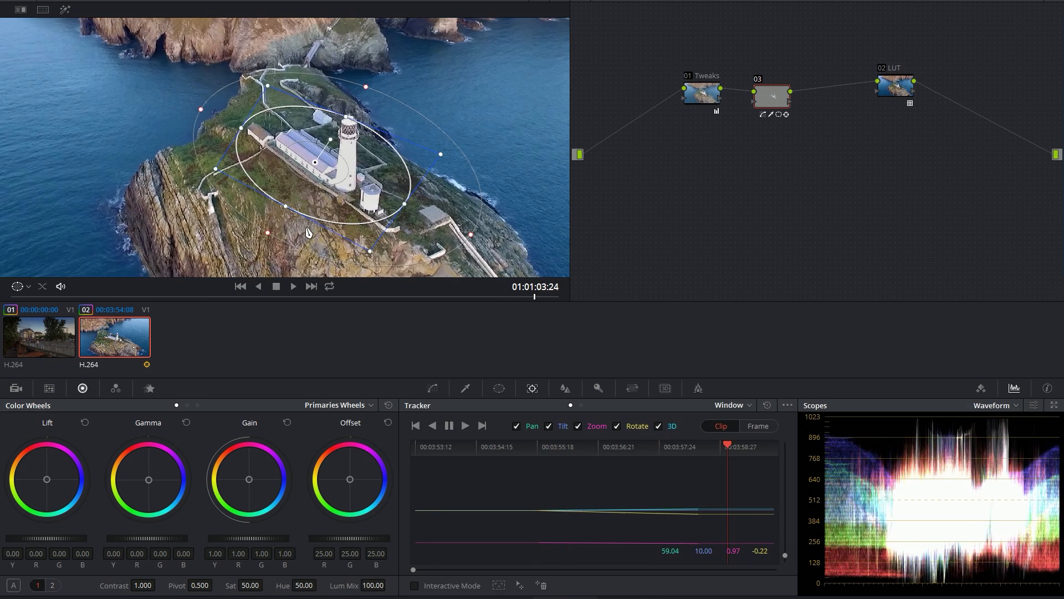
click(554, 449)
key(alt+t)
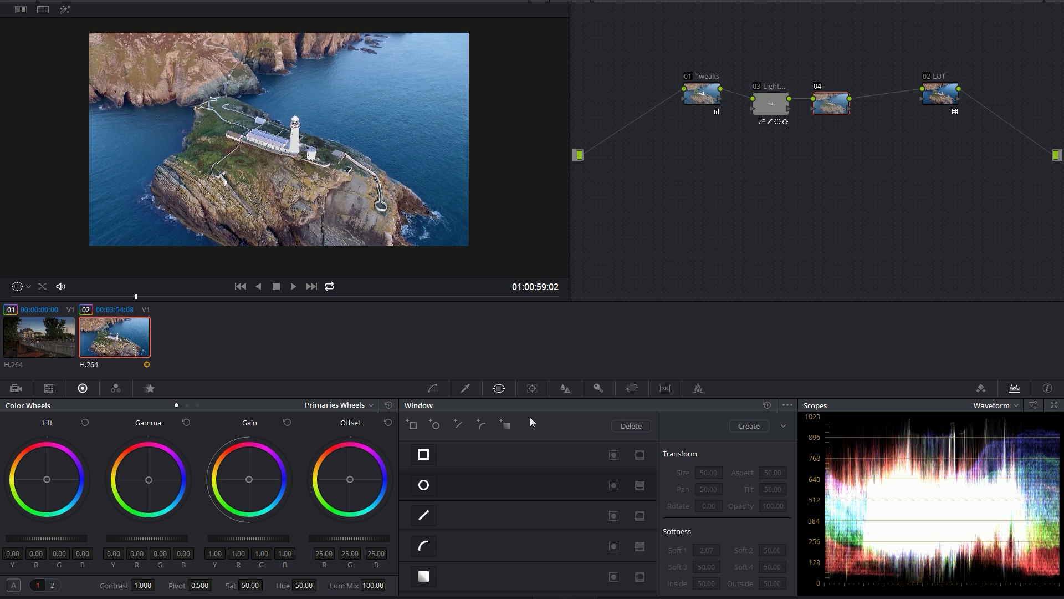
Step: Build a vignette on node 04 from an inverted circular window with aspect 64.64, softness 26.01 and master Gamma at -0.09
click(423, 485)
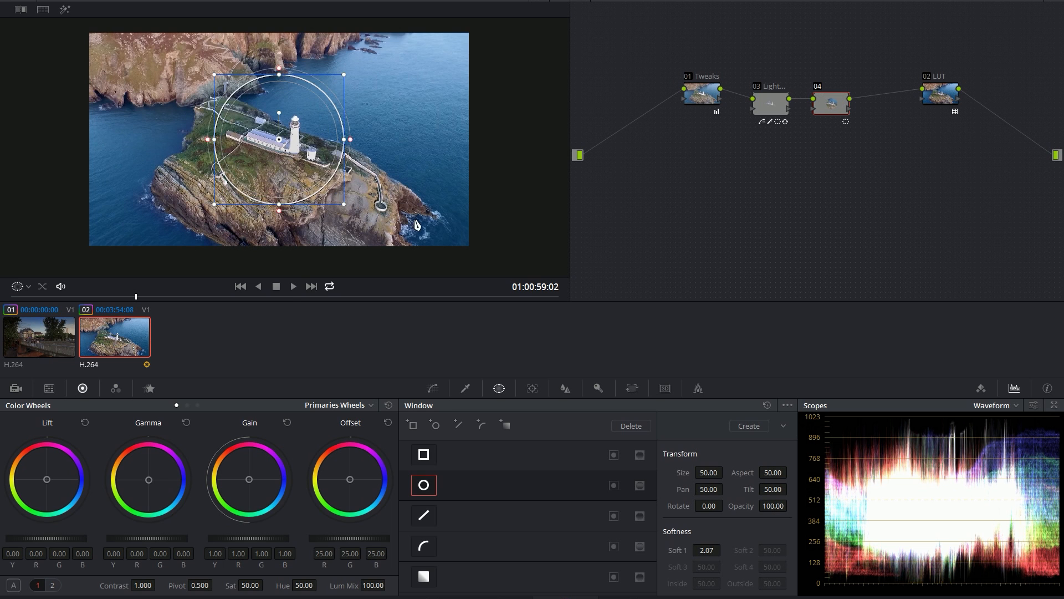
drag(409, 139, 744, 123)
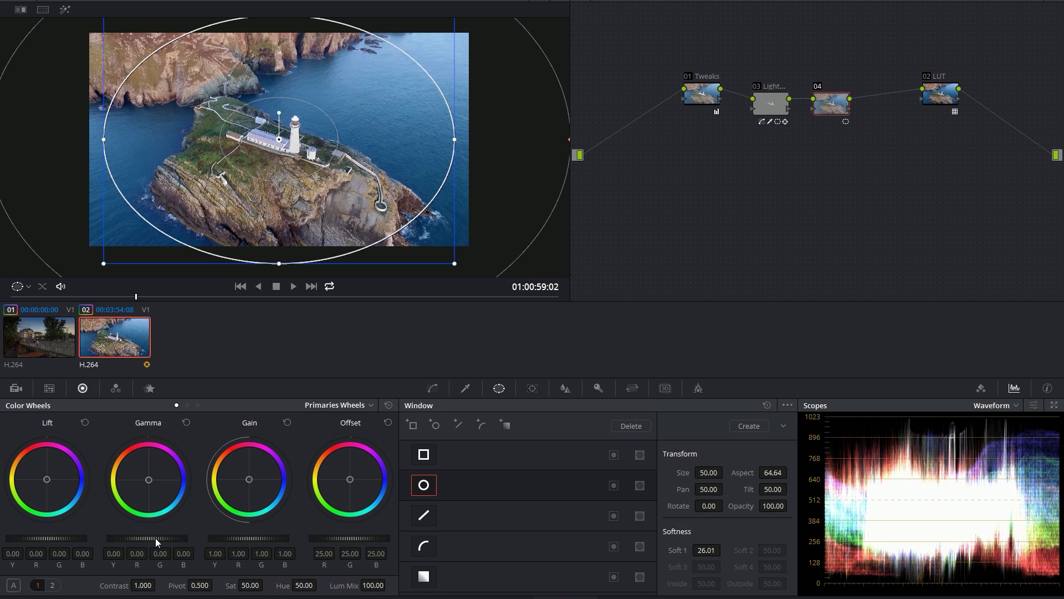
drag(157, 537, 159, 537)
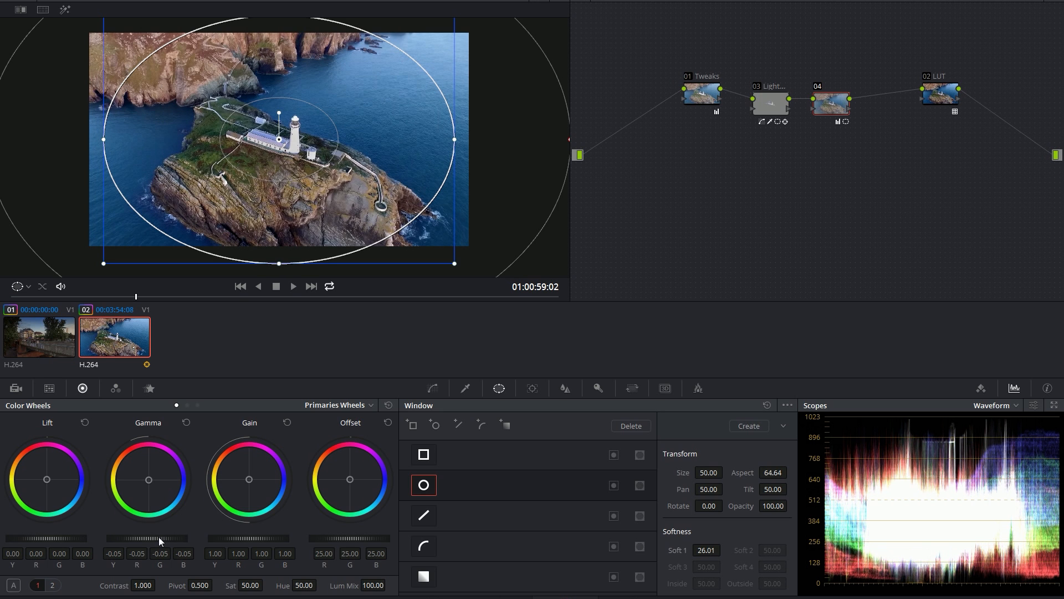
click(614, 486)
drag(157, 533, 158, 531)
Step: Compare the node 04 vignette off and on, and reposition its window to pan 50.21 and tilt 49.62
click(433, 388)
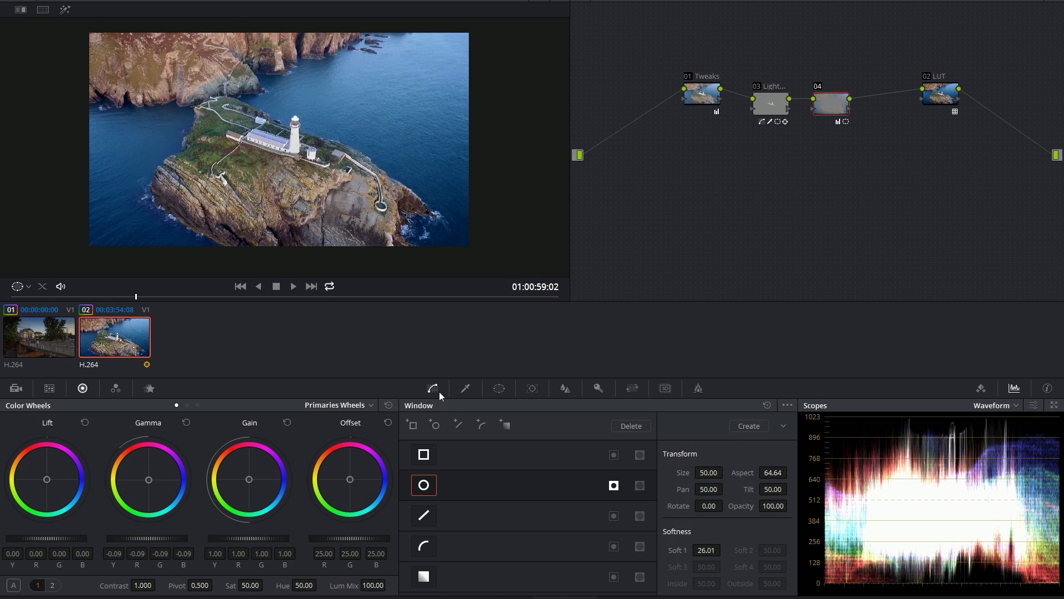
click(817, 87)
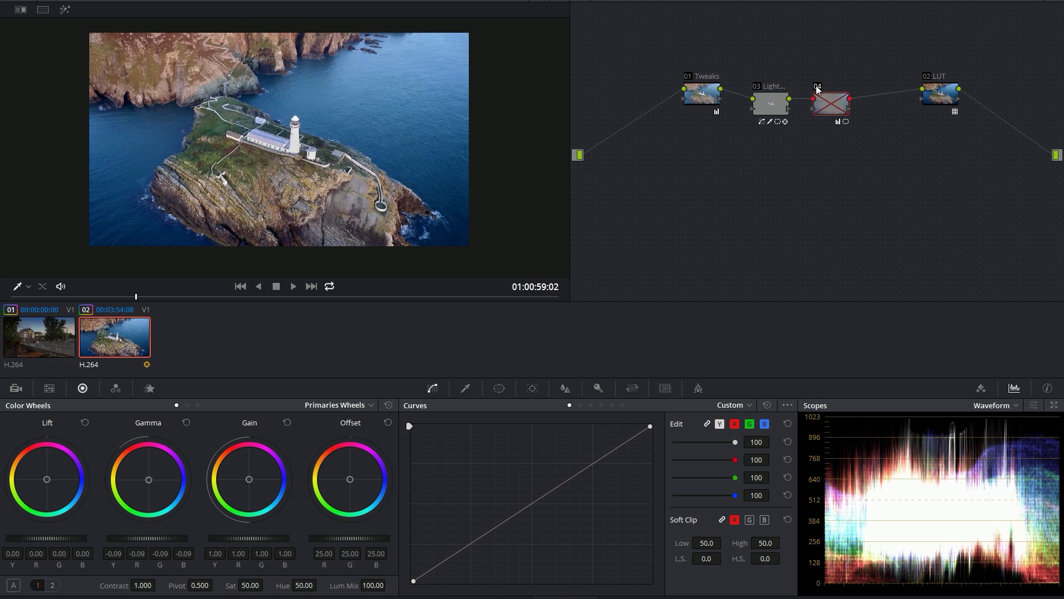
click(818, 87)
click(499, 388)
drag(396, 158, 398, 162)
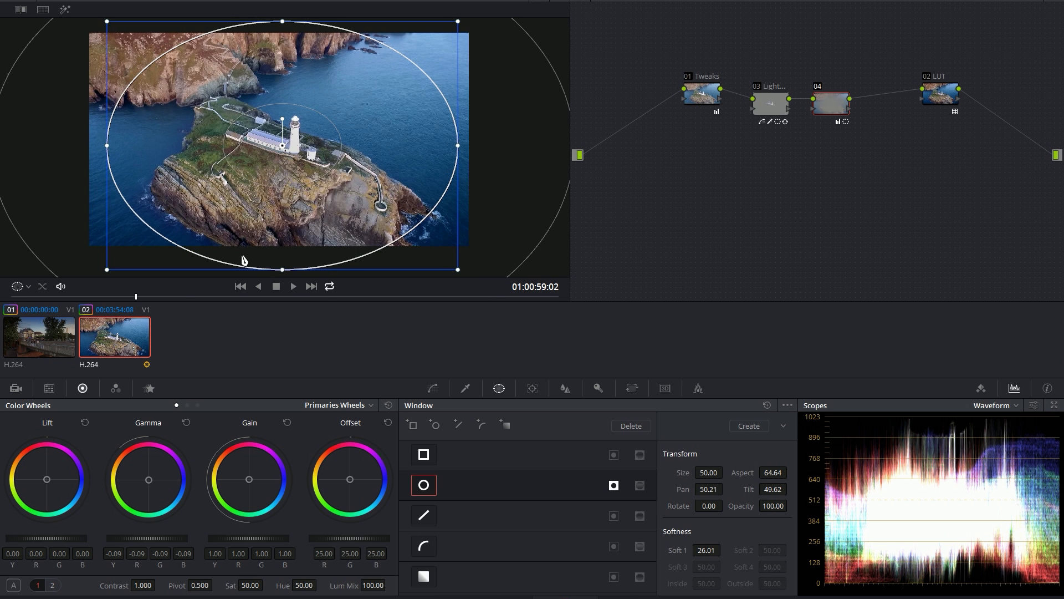
Step: Scrub and play through the lighthouse clip to review the tracked highlight mask and the vignette
drag(136, 296, 178, 297)
drag(314, 300, 613, 288)
click(433, 389)
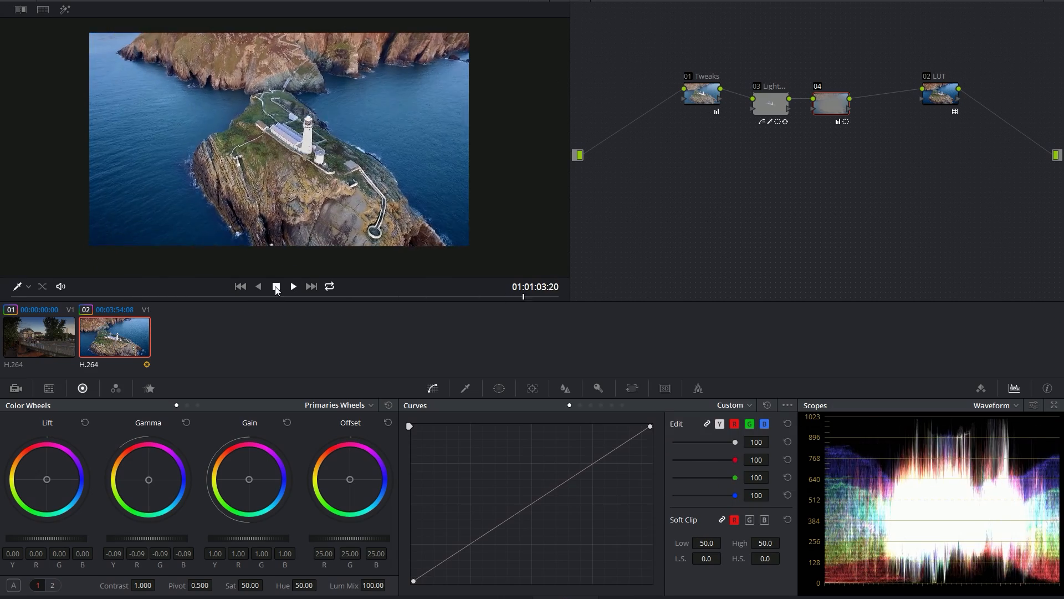
click(293, 287)
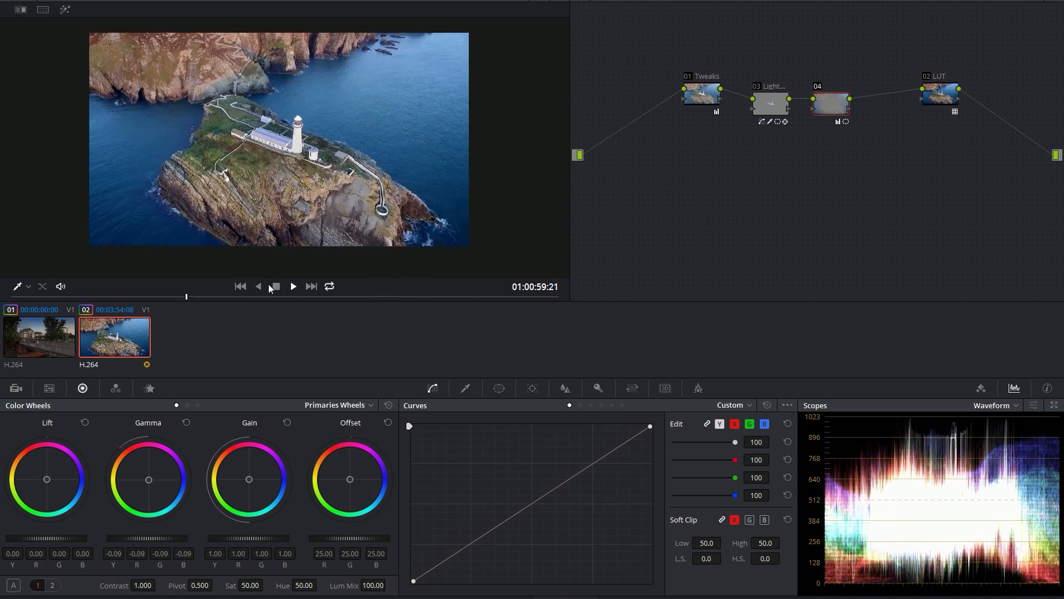
click(276, 286)
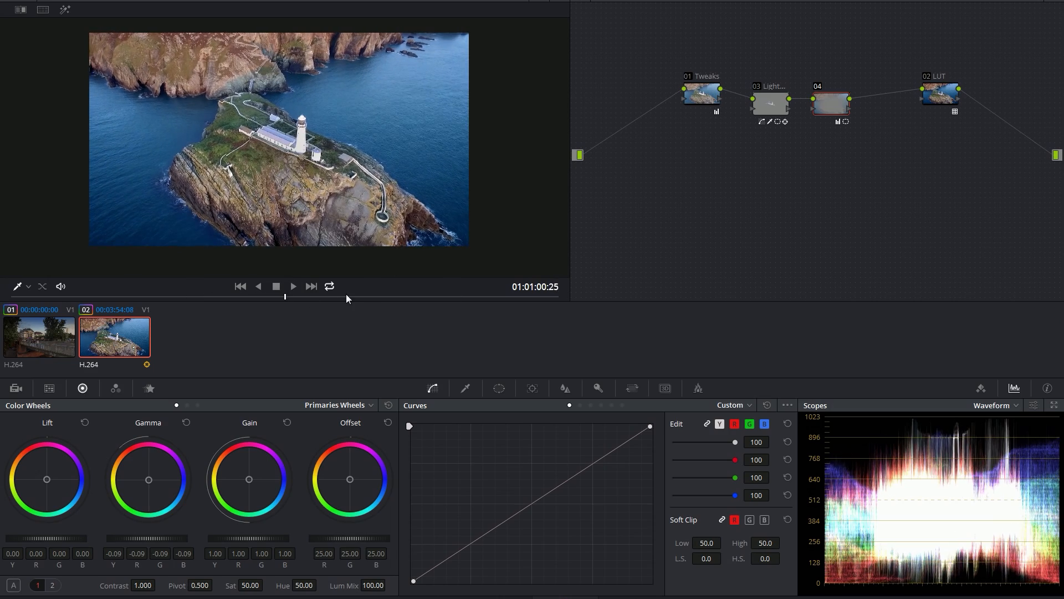
drag(346, 300, 105, 299)
Step: Raise the saturation of the Tweaks node, and compare the grade with the LUT node disabled and enabled
click(711, 100)
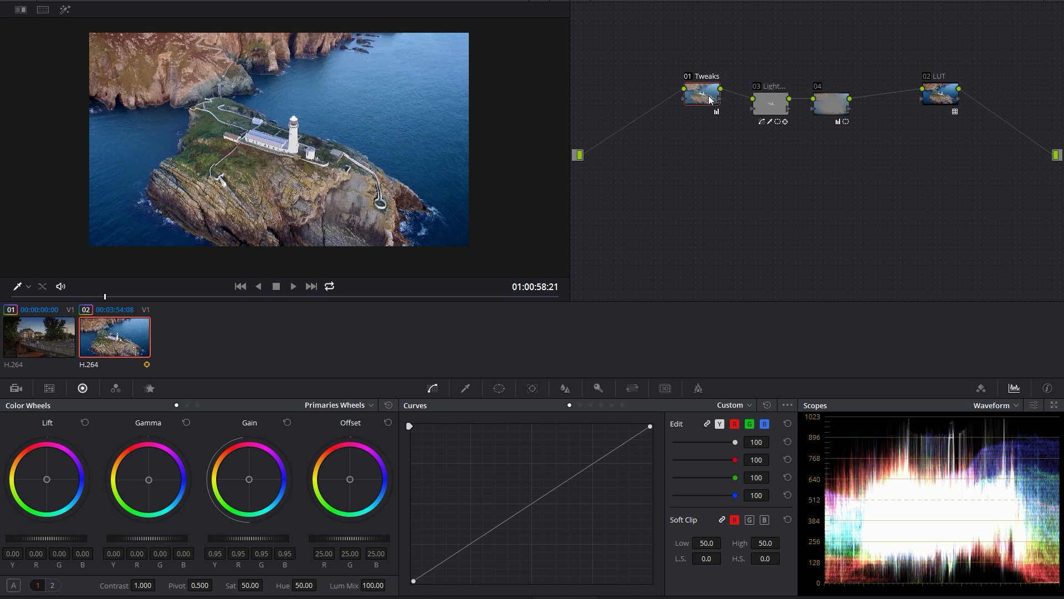
drag(257, 585, 268, 585)
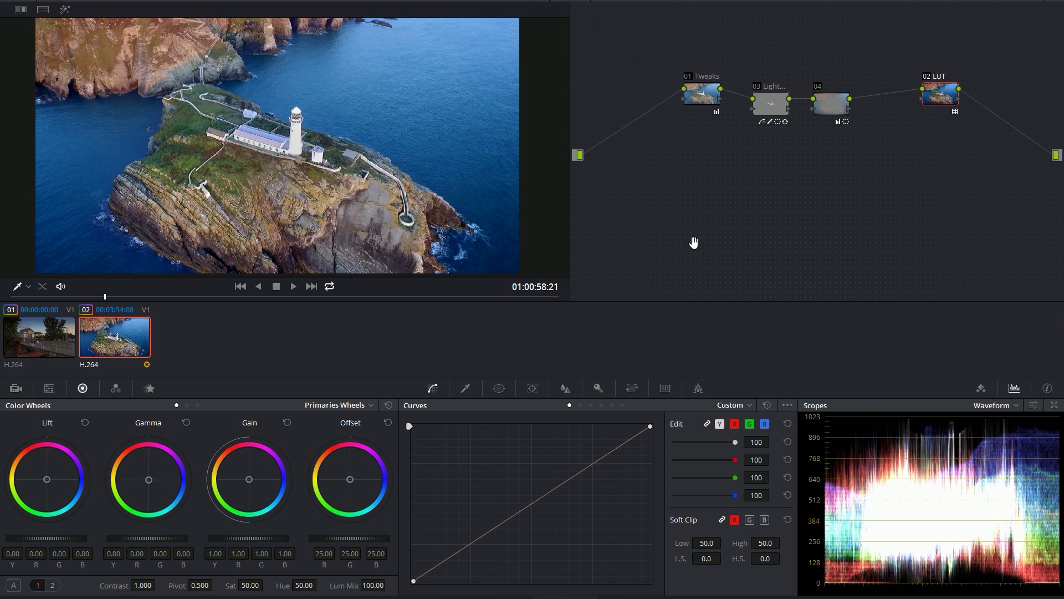
click(926, 78)
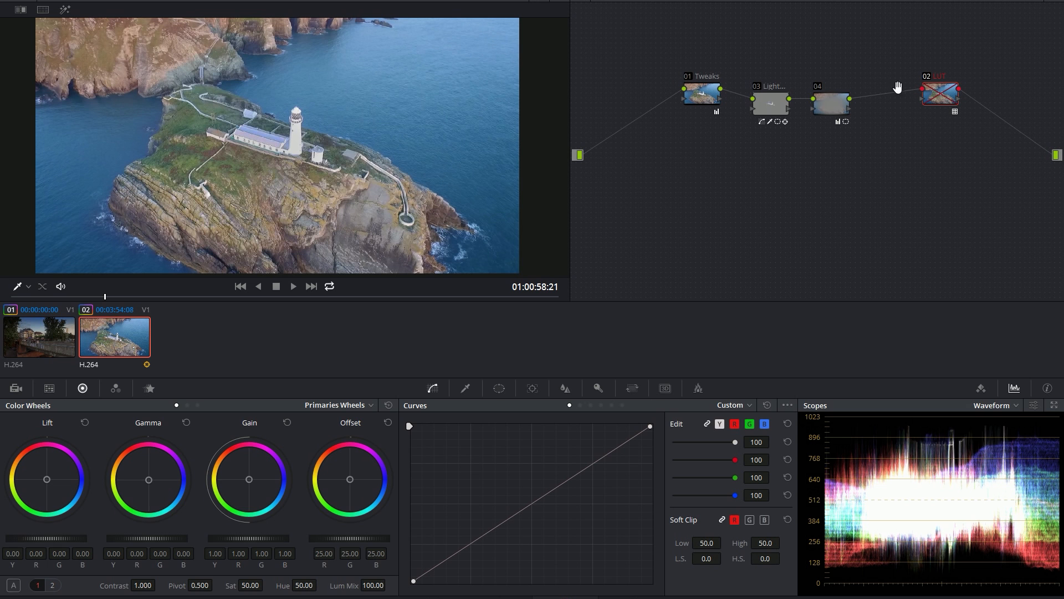
click(927, 78)
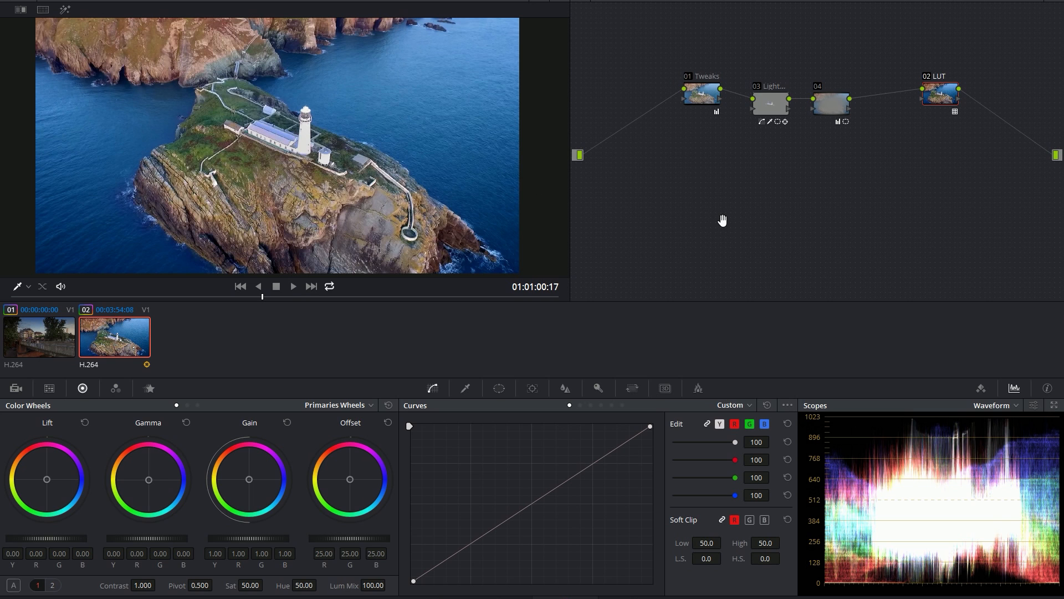
Step: Try the GC_Falcon_Averly-LOG and GC_Falcon_Shadow-LOG 3D LUTs on the LUT node
right_click(935, 93)
mouse_move(966, 182)
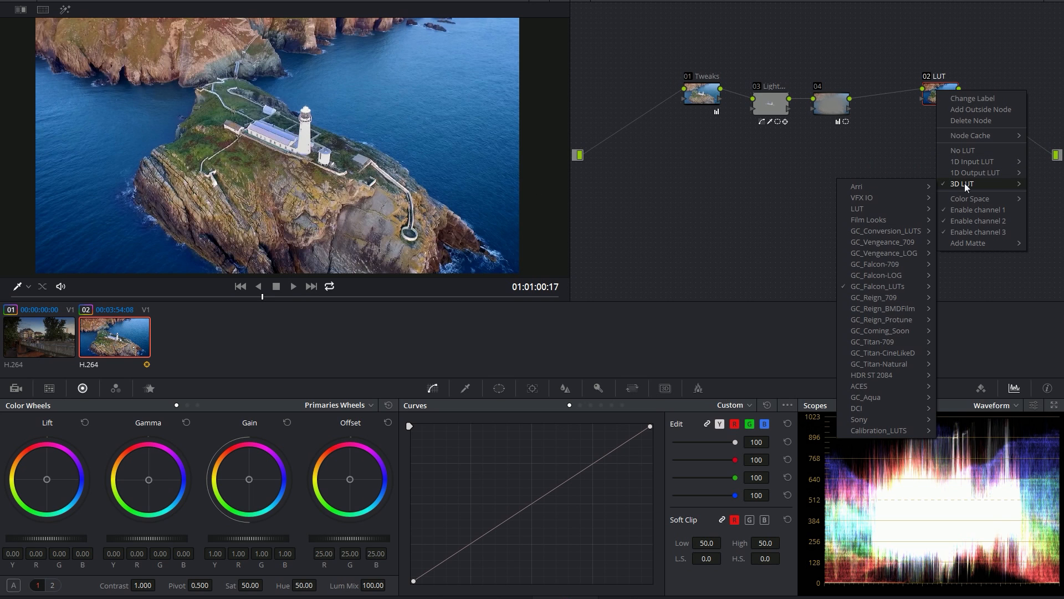
mouse_move(887, 286)
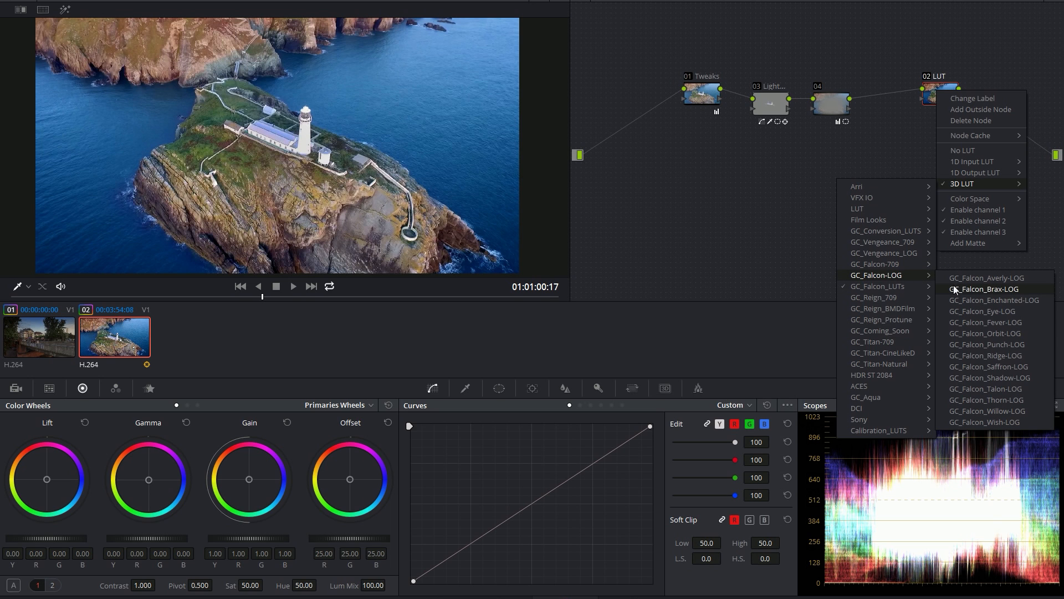
click(981, 279)
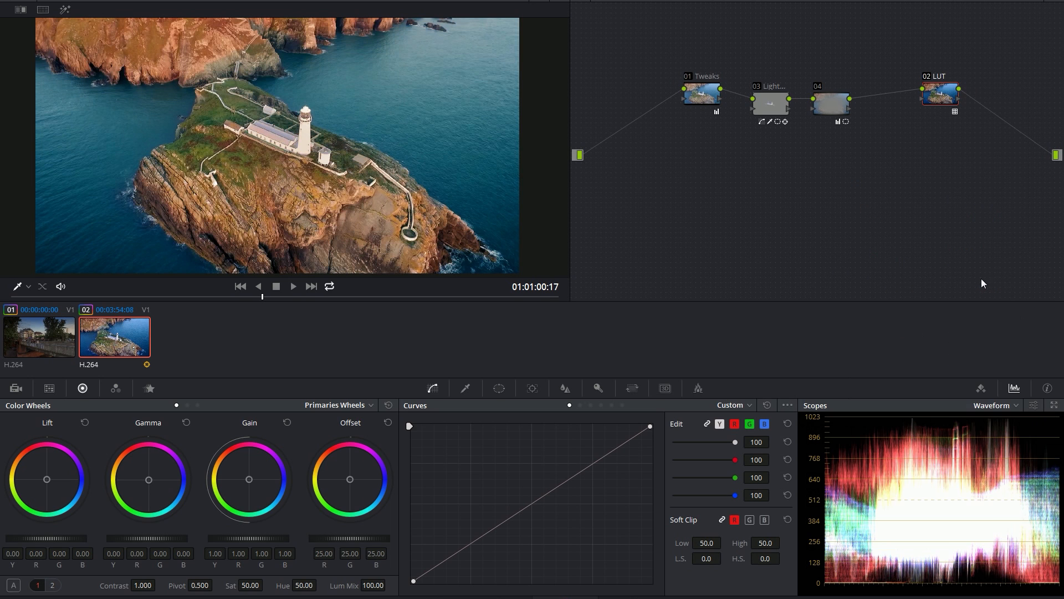
right_click(941, 93)
mouse_move(879, 289)
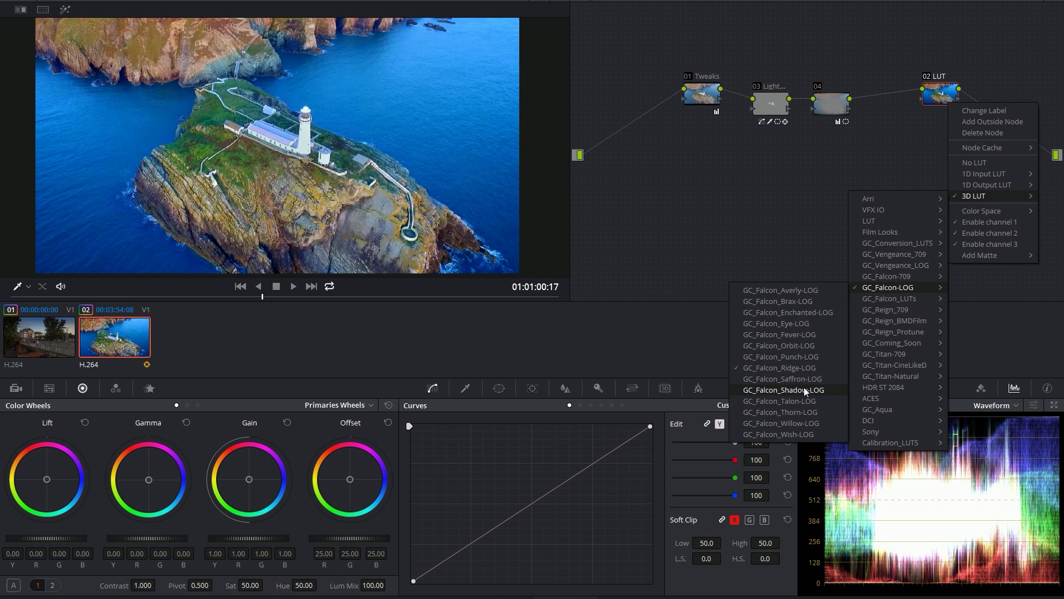
click(804, 387)
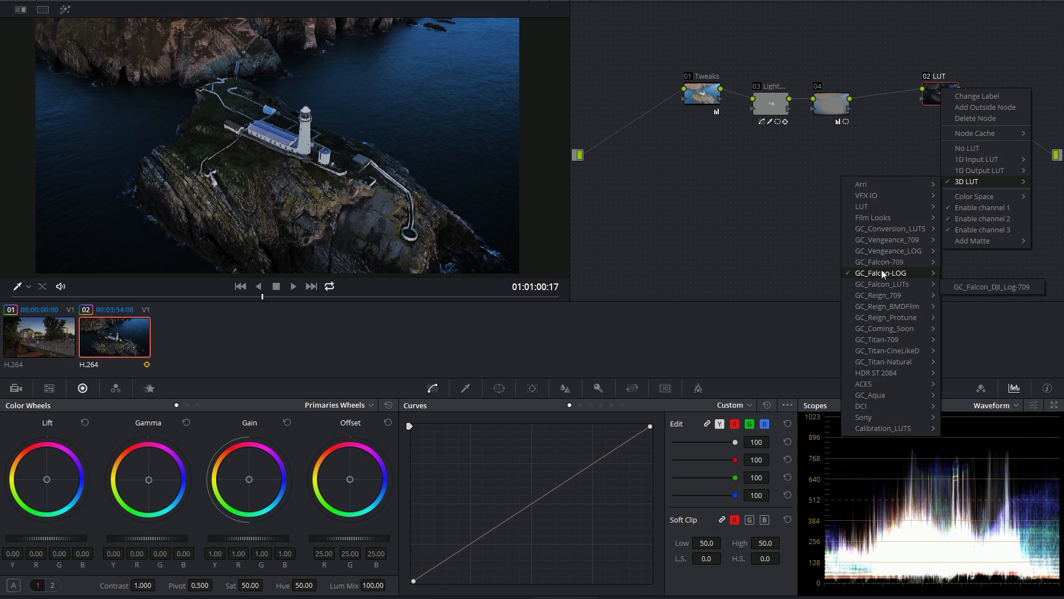
Step: Apply the GC_Falcon_Thorn-LOG 3D LUT to the LUT node and scrub the clip to check the look
mouse_move(882, 272)
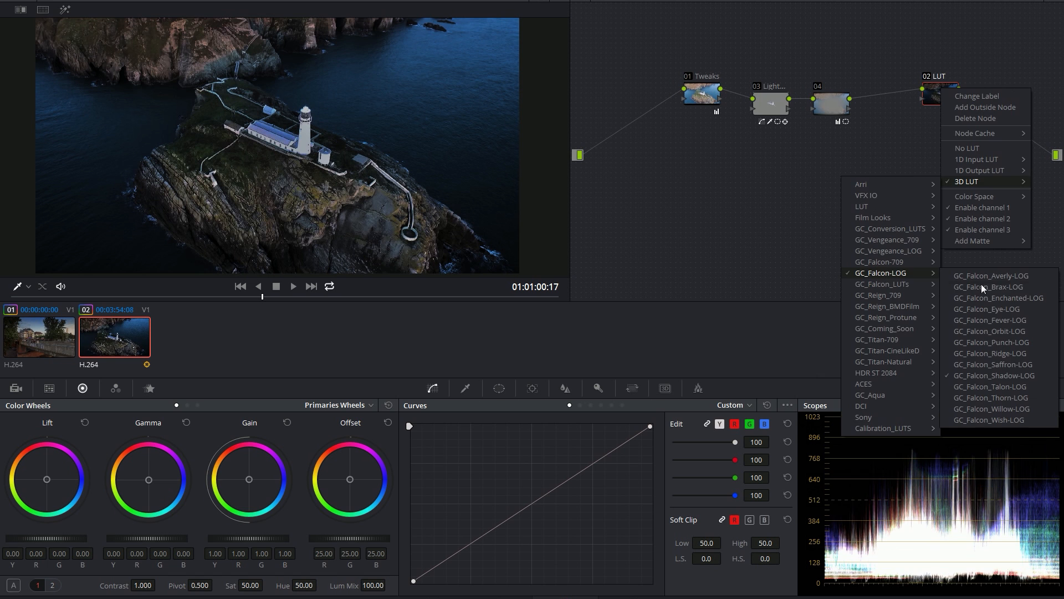
click(1009, 395)
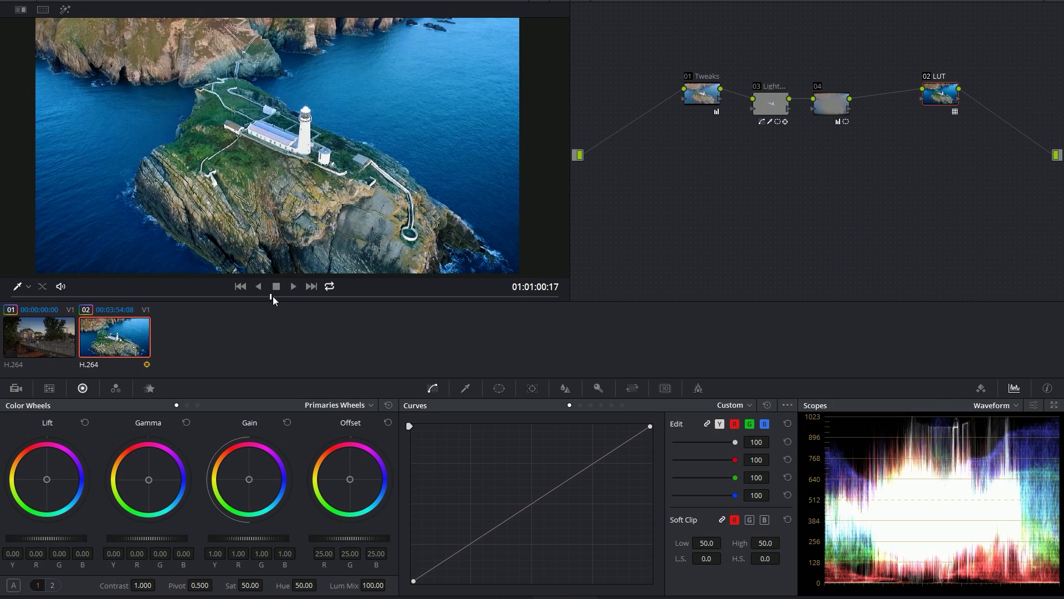
mouse_move(272, 296)
mouse_down()
mouse_move(363, 293)
mouse_move(133, 296)
mouse_move(333, 312)
mouse_move(280, 310)
mouse_up()
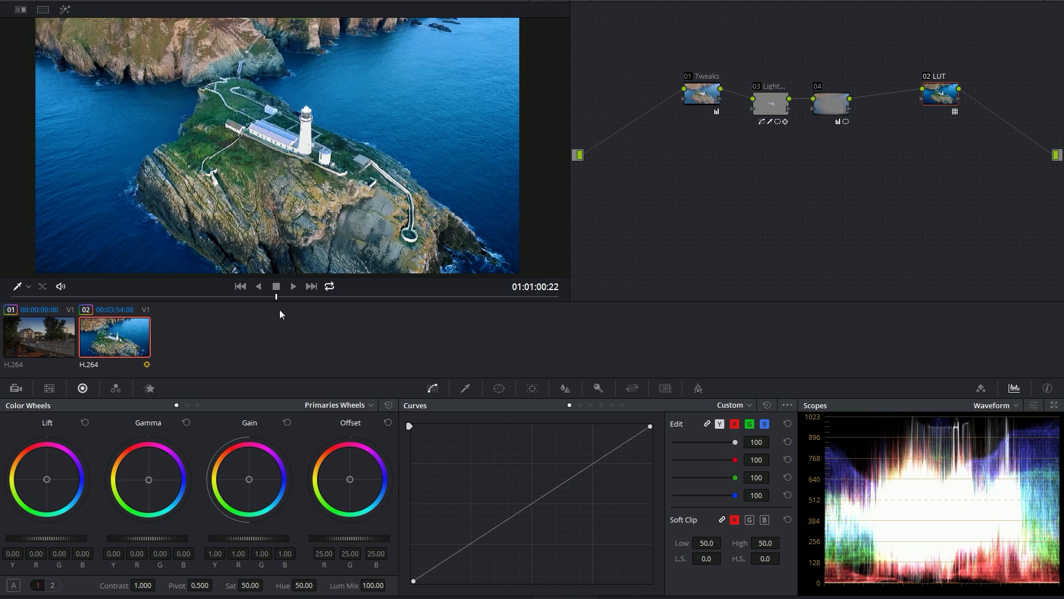